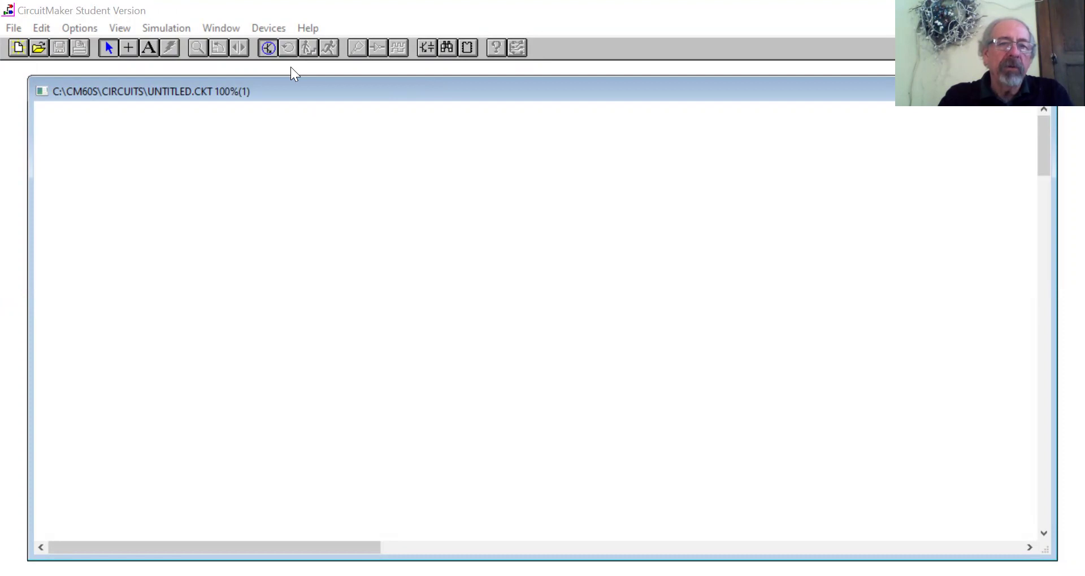
- Place a 10V battery from the device hotkey list on the left half of the blank schematic
left_click(269, 30)
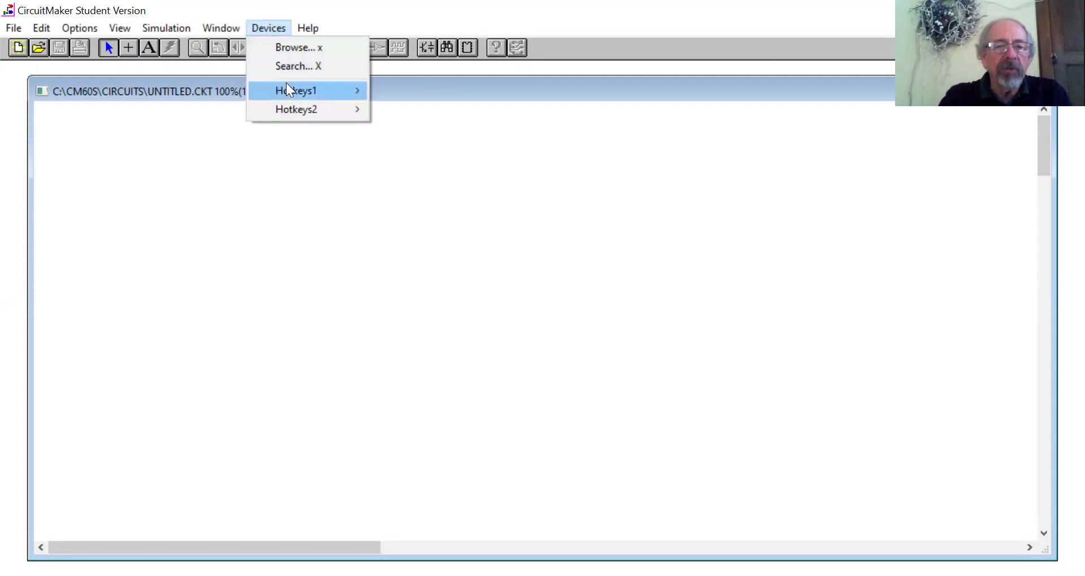
mouse_move(288, 111)
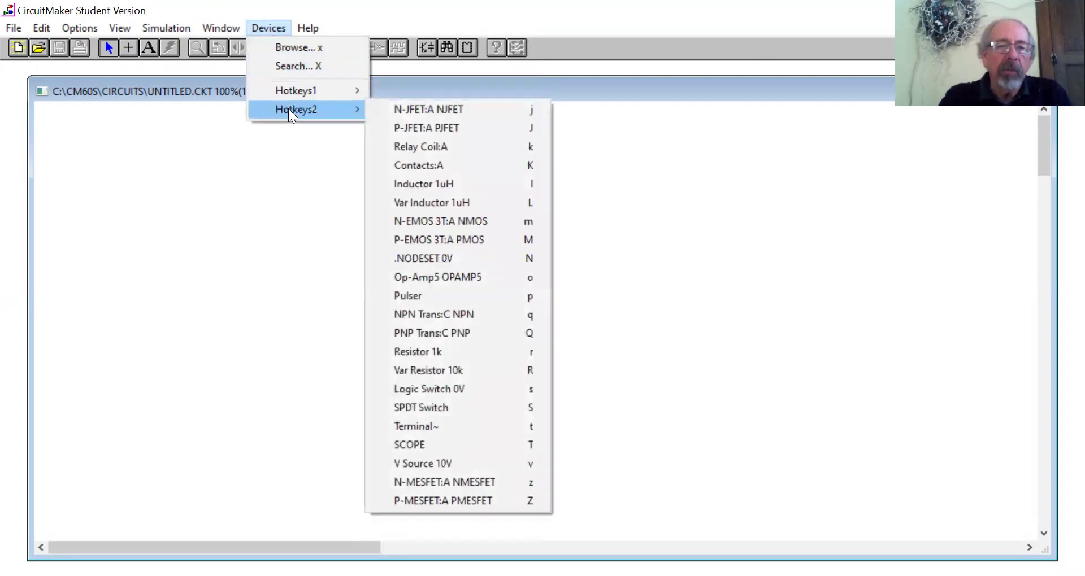
mouse_move(291, 89)
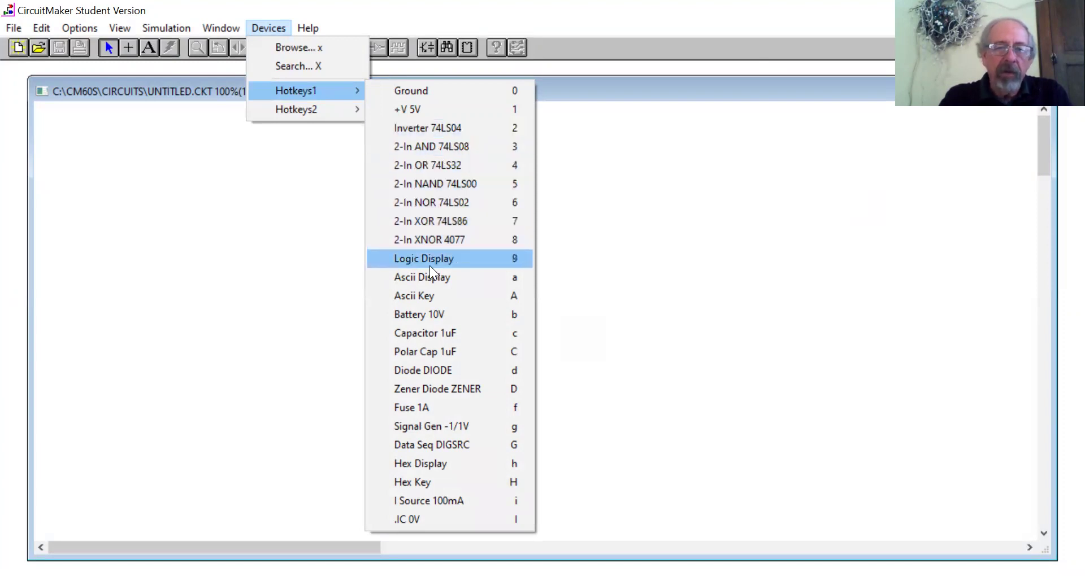
left_click(433, 317)
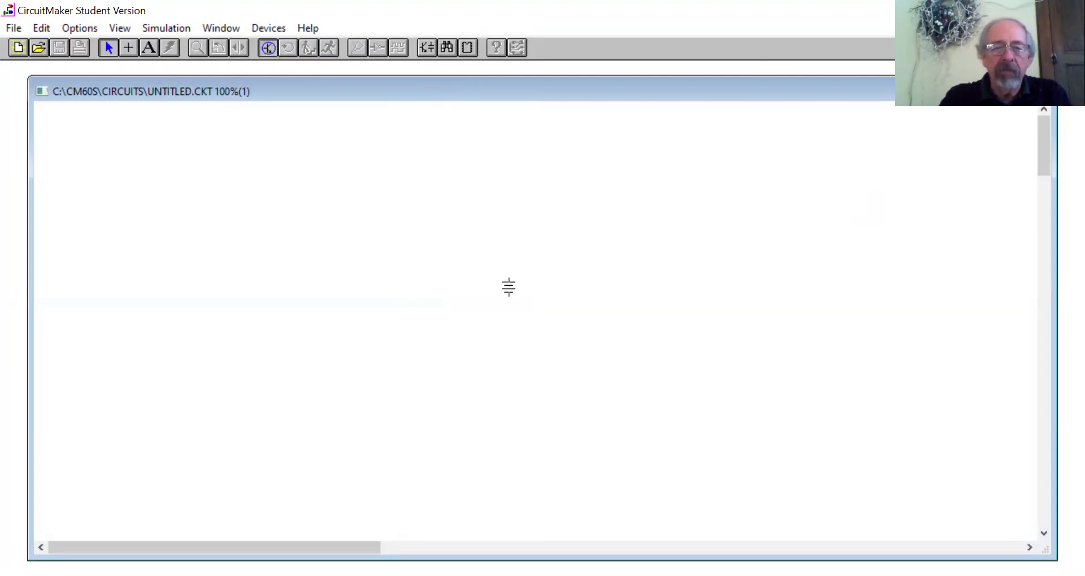
left_click(370, 290)
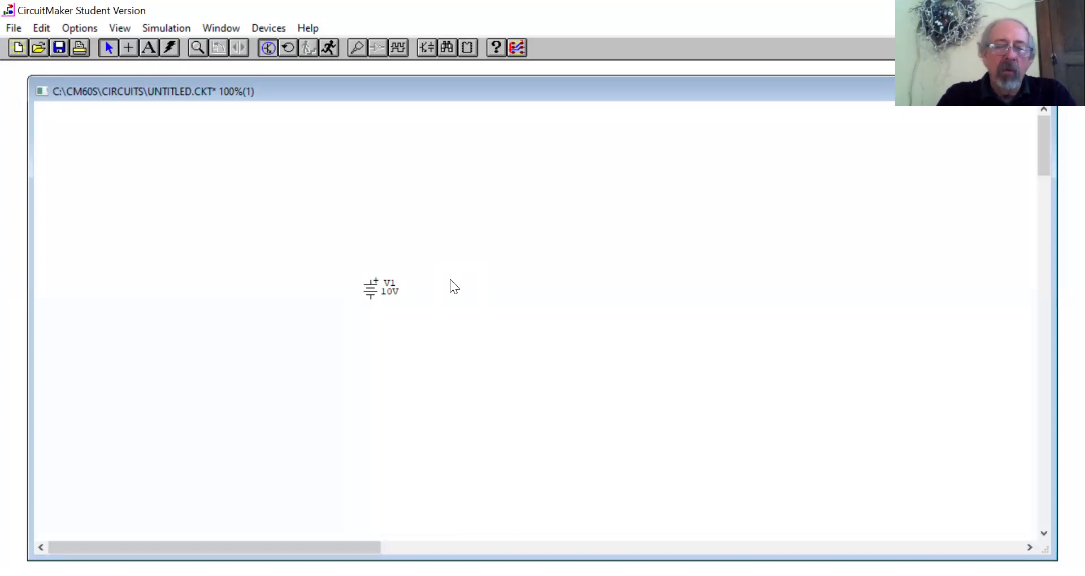
- Set the battery's label-value to 20V in its device data
right_click(369, 291)
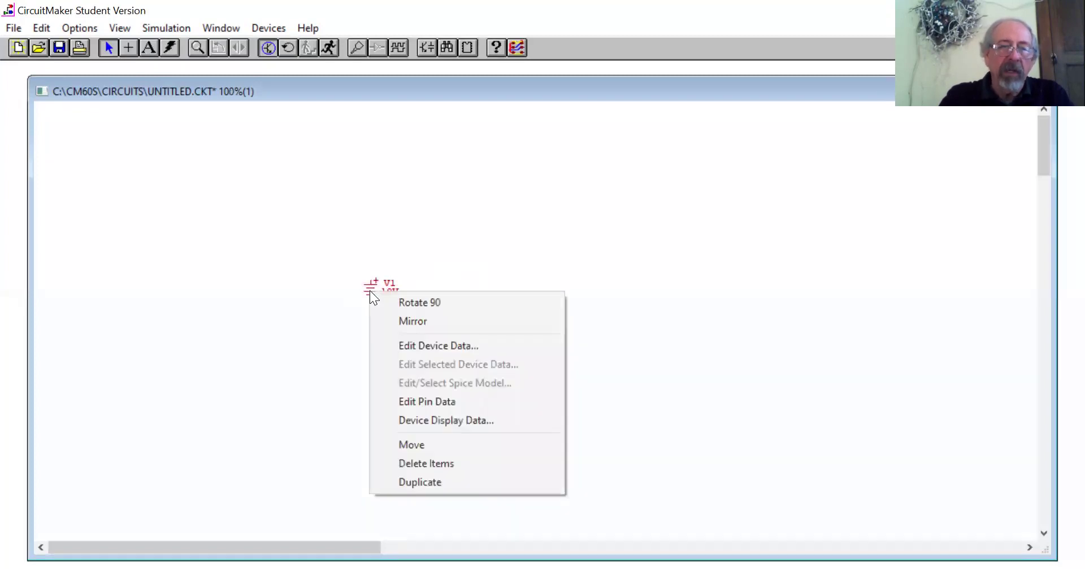
left_click(410, 346)
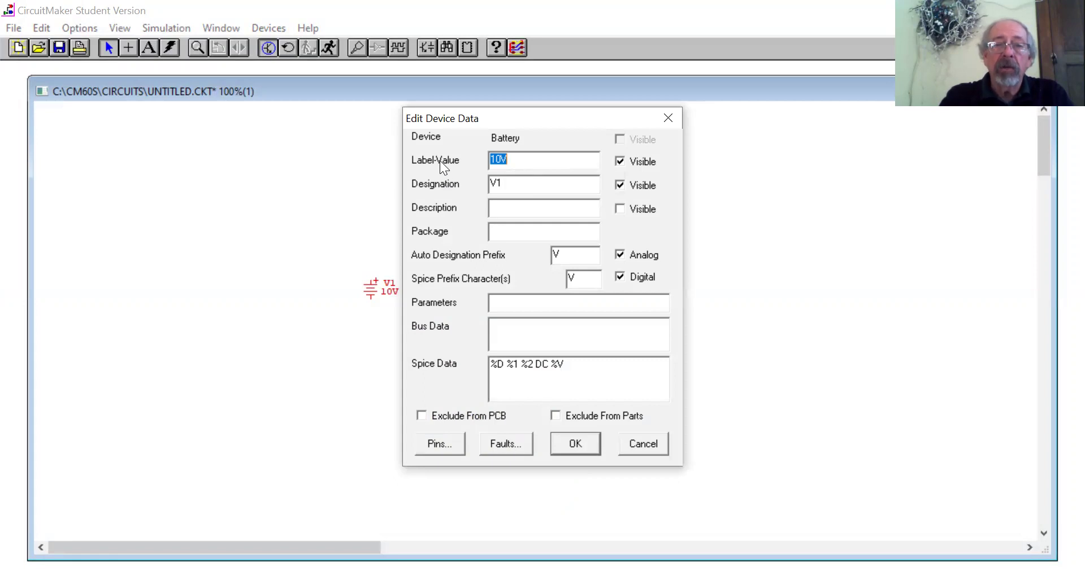
left_click(497, 159)
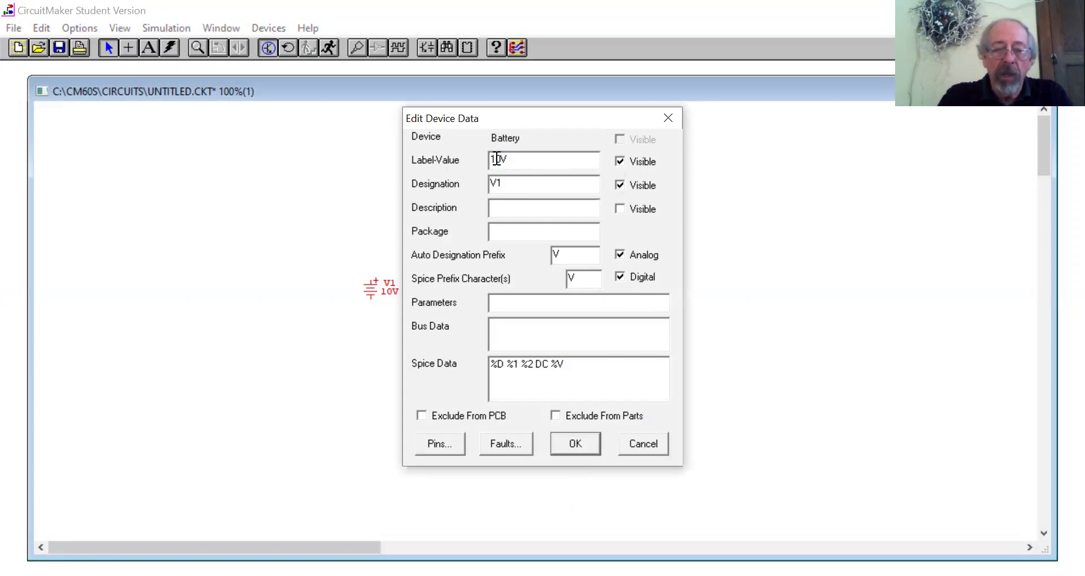
key("BackSpace")
type("2")
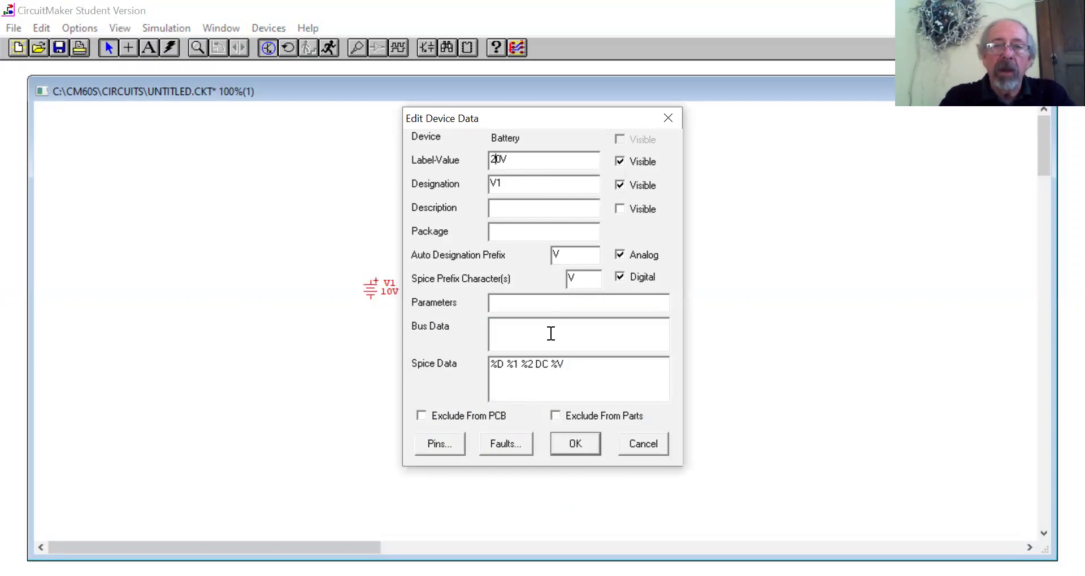
left_click(567, 444)
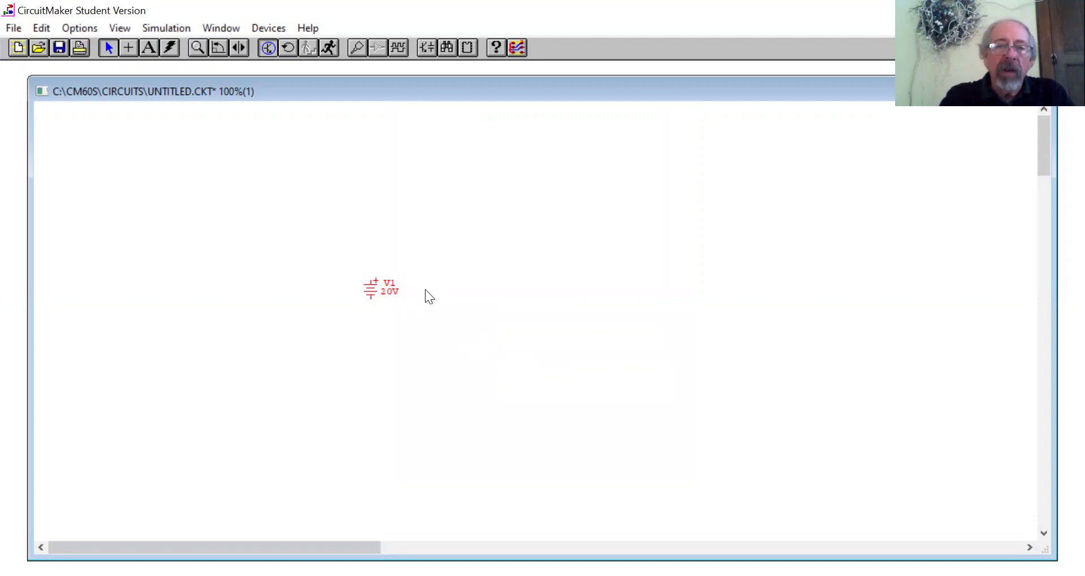
left_click(631, 232)
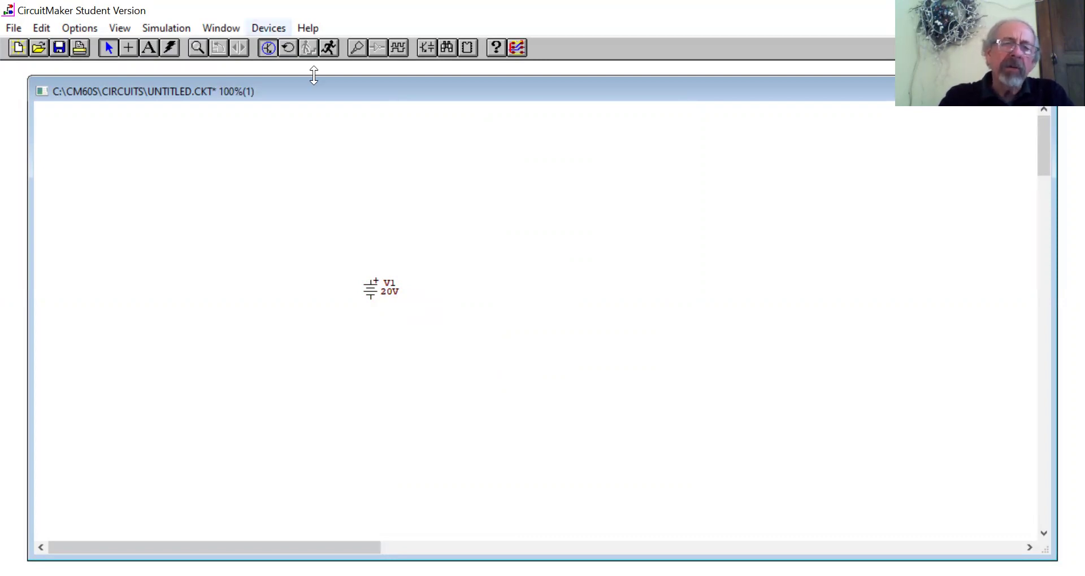
- Place a 1k resistor to the right of the battery, level with it, and rotate it 90 degrees to stand vertically
key("alt+d")
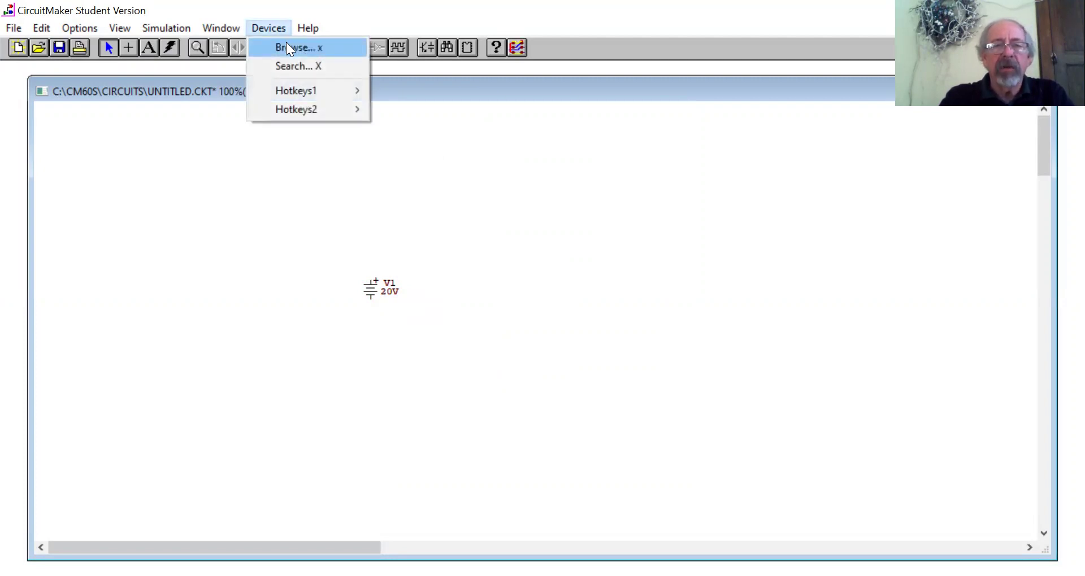
mouse_move(295, 93)
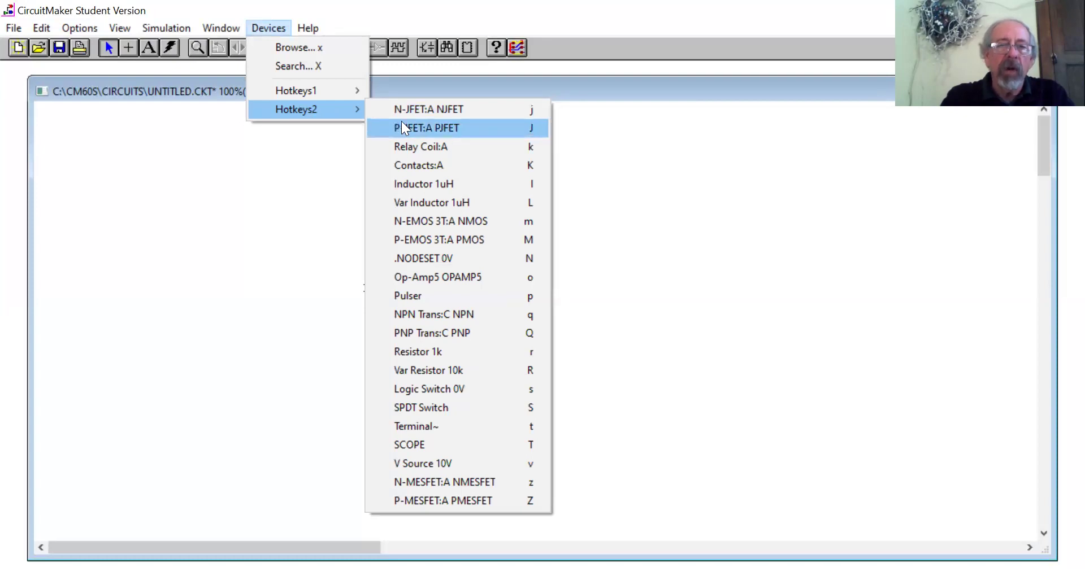
left_click(424, 354)
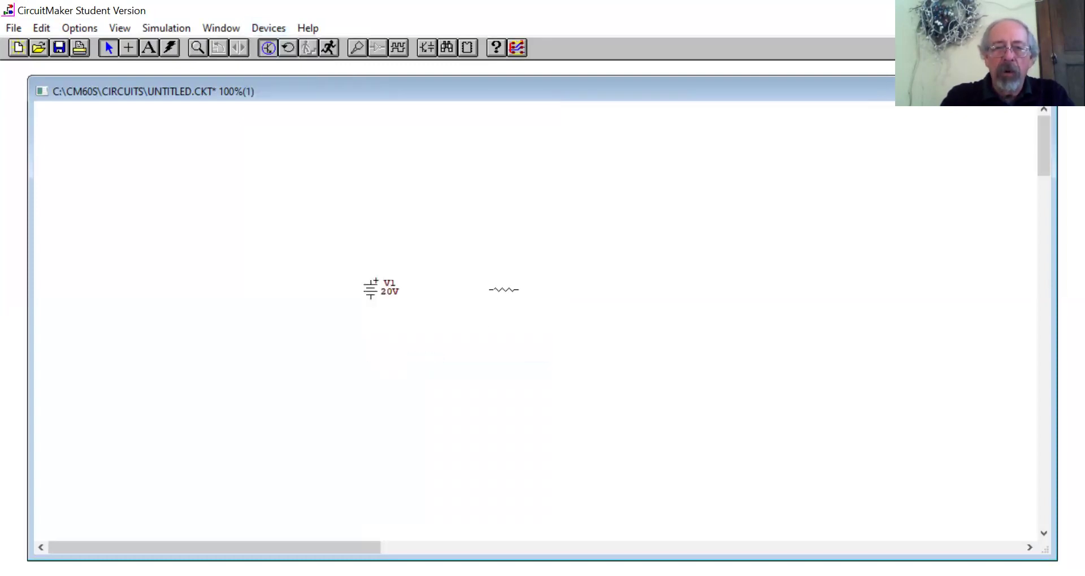
left_click(503, 291)
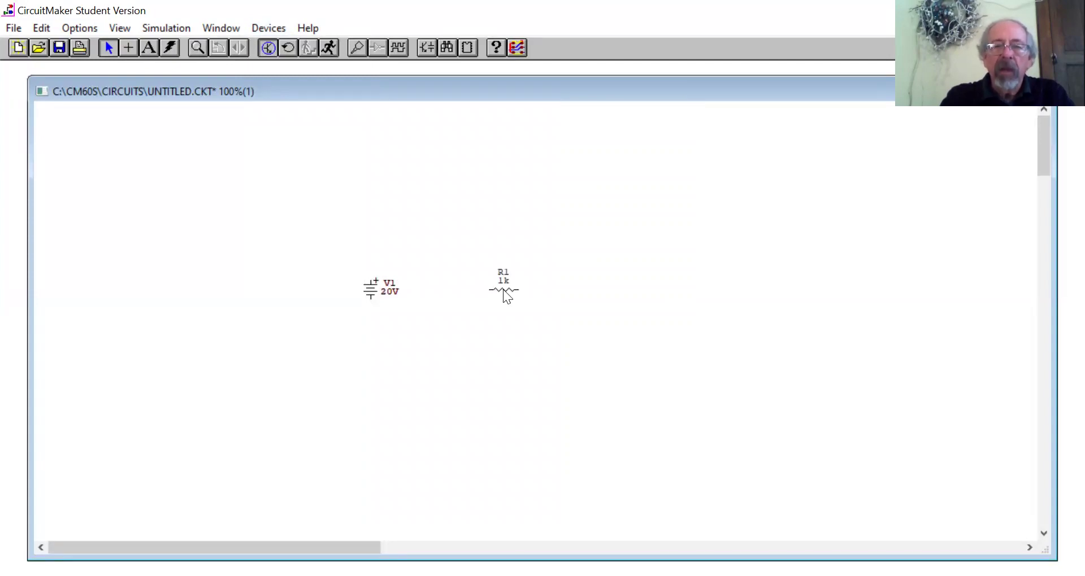
right_click(503, 292)
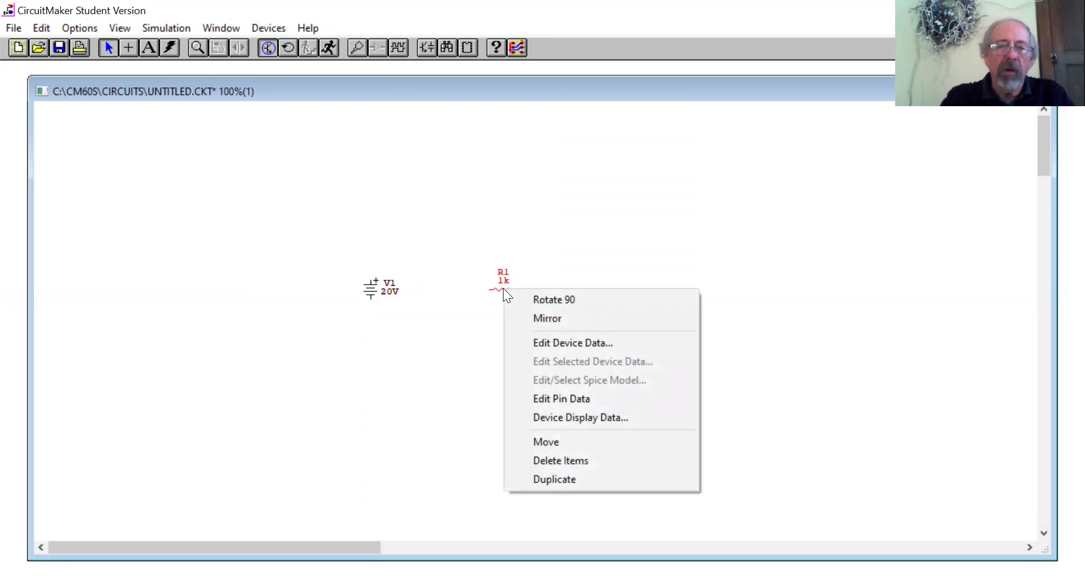
left_click(546, 302)
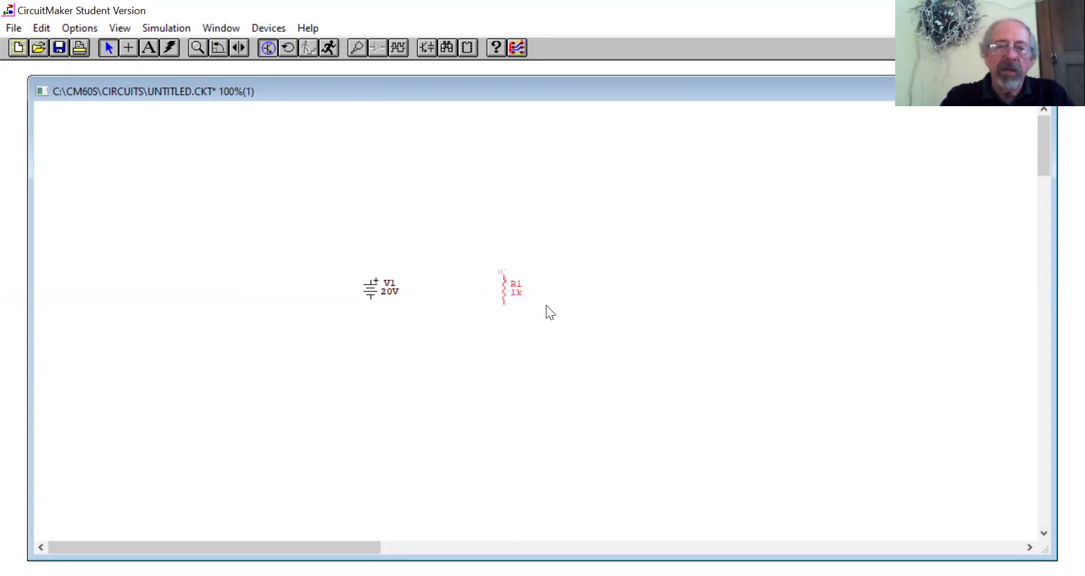
left_click(643, 264)
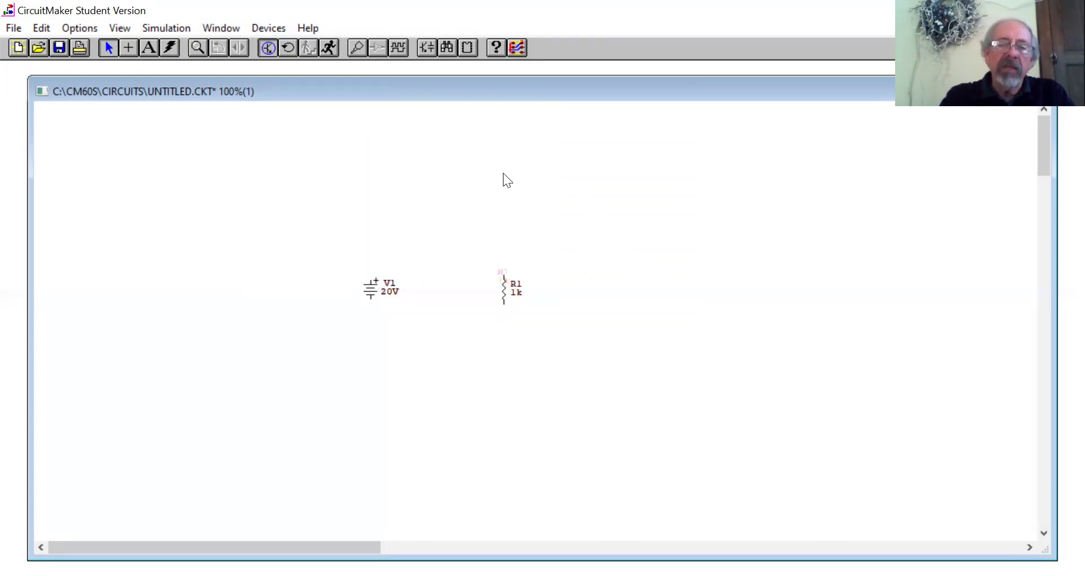
- Wire the battery's positive terminal to the resistor's upper pin and the resistor's lower pin to the battery's negative terminal
left_click(129, 49)
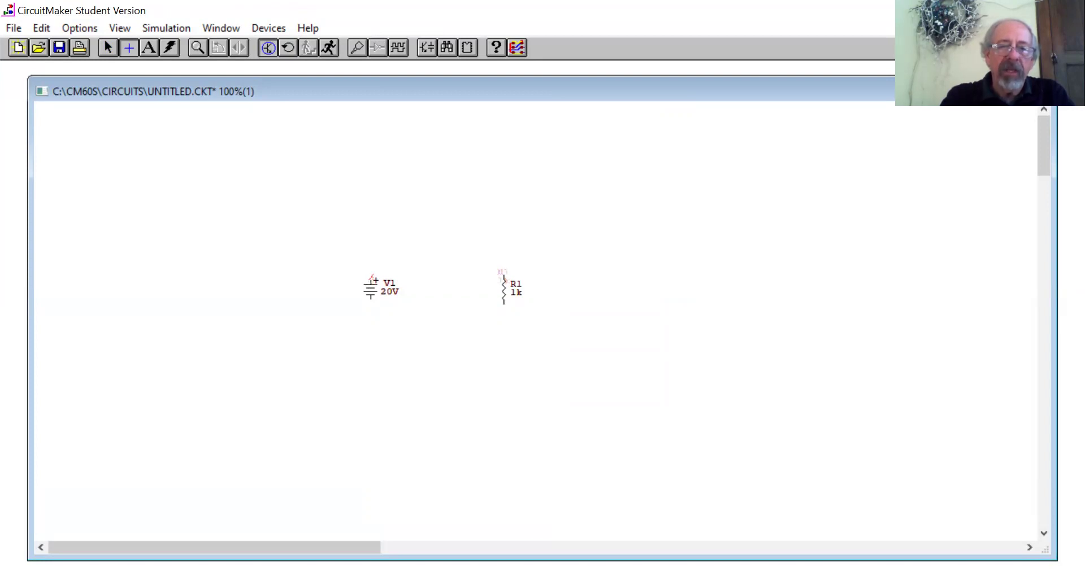
mouse_move(372, 279)
left_mouse_down()
mouse_move(470, 266)
mouse_move(504, 274)
left_mouse_up()
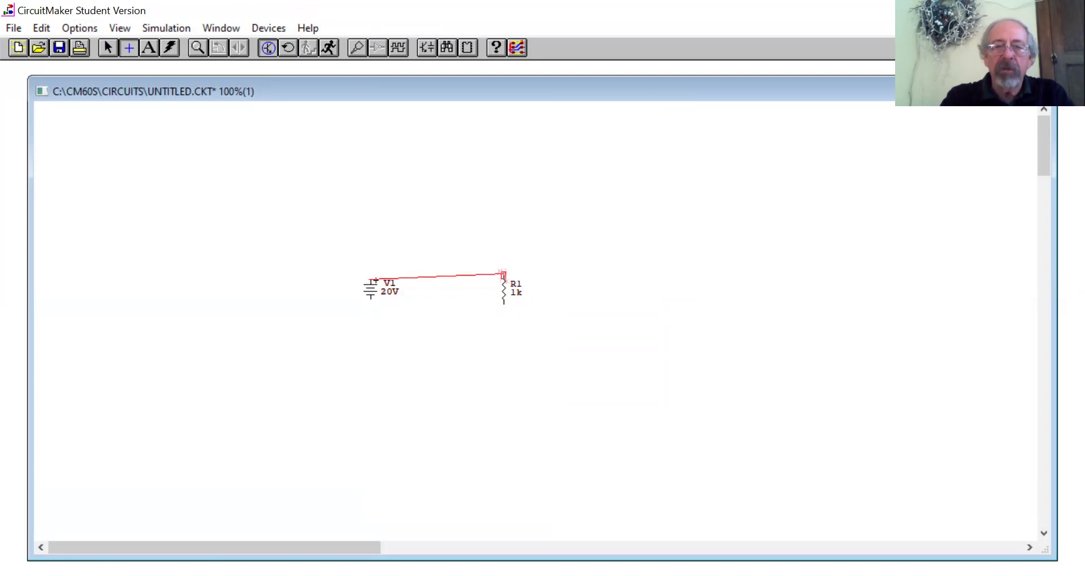
left_click_drag(503, 274, 504, 274)
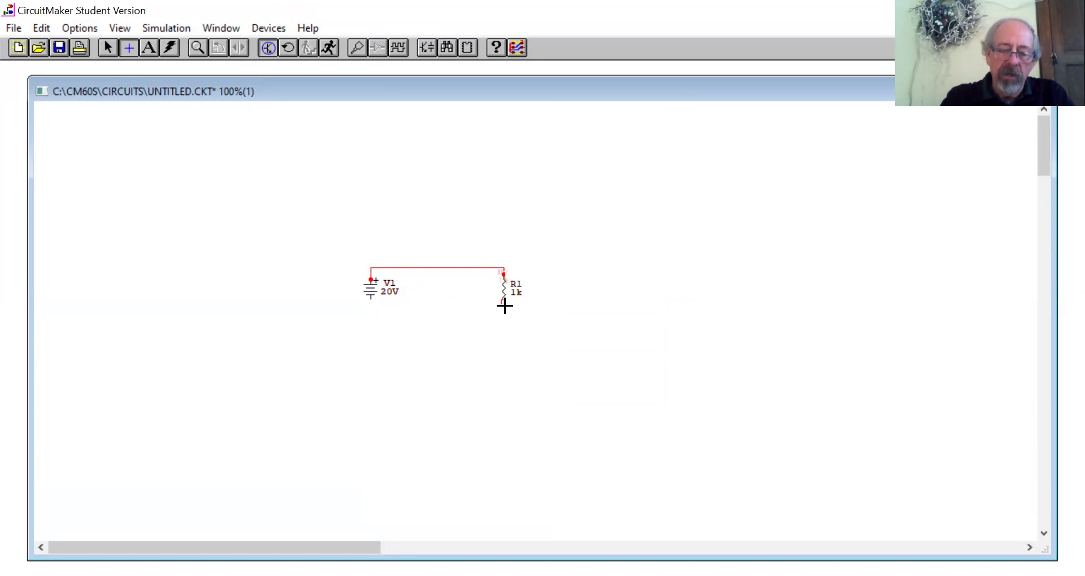
left_click_drag(505, 306, 369, 300)
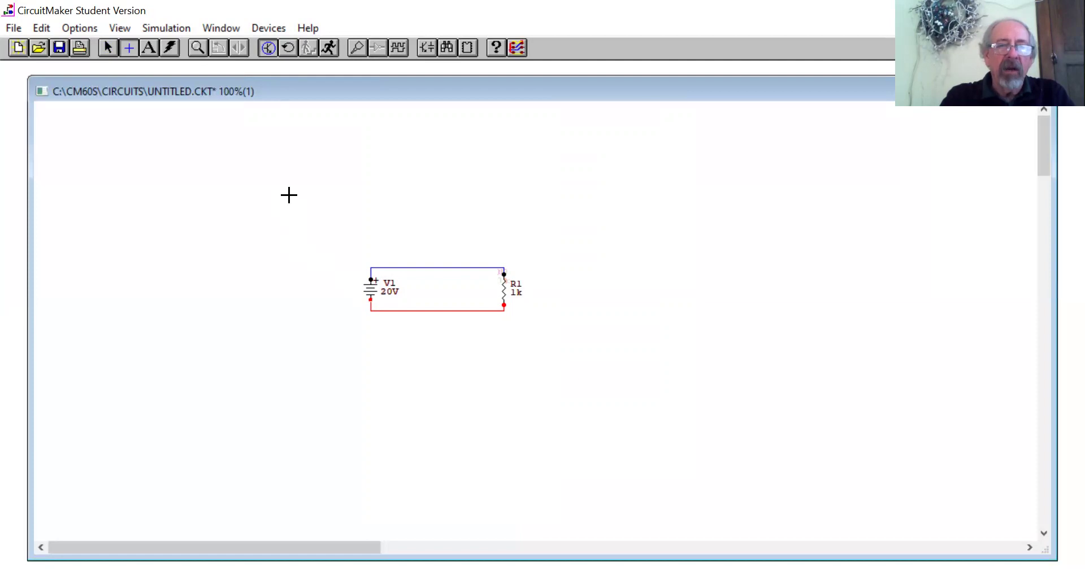
left_click_drag(289, 195, 246, 196)
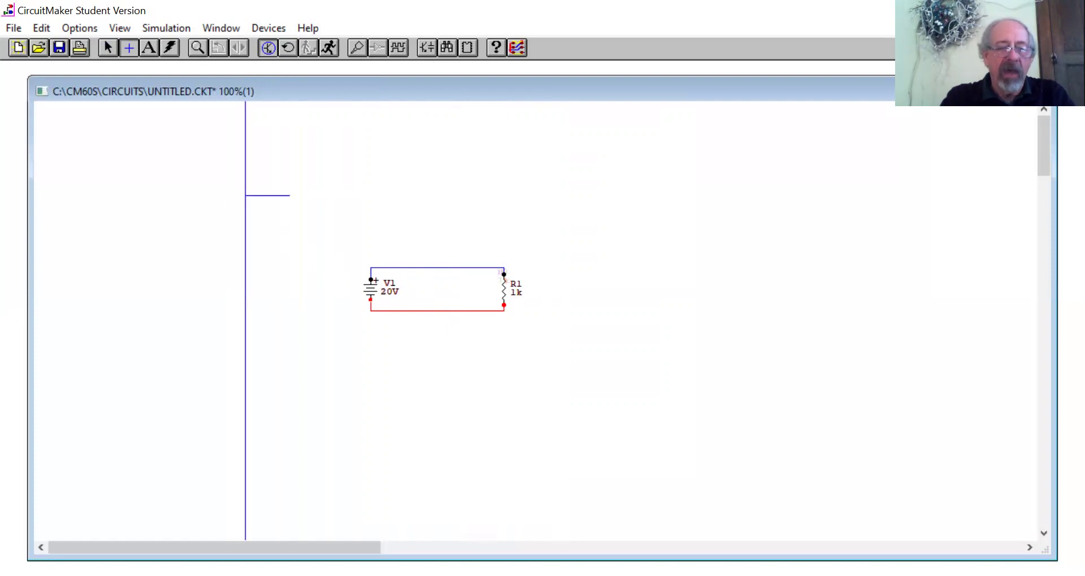
left_click_drag(245, 195, 244, 192)
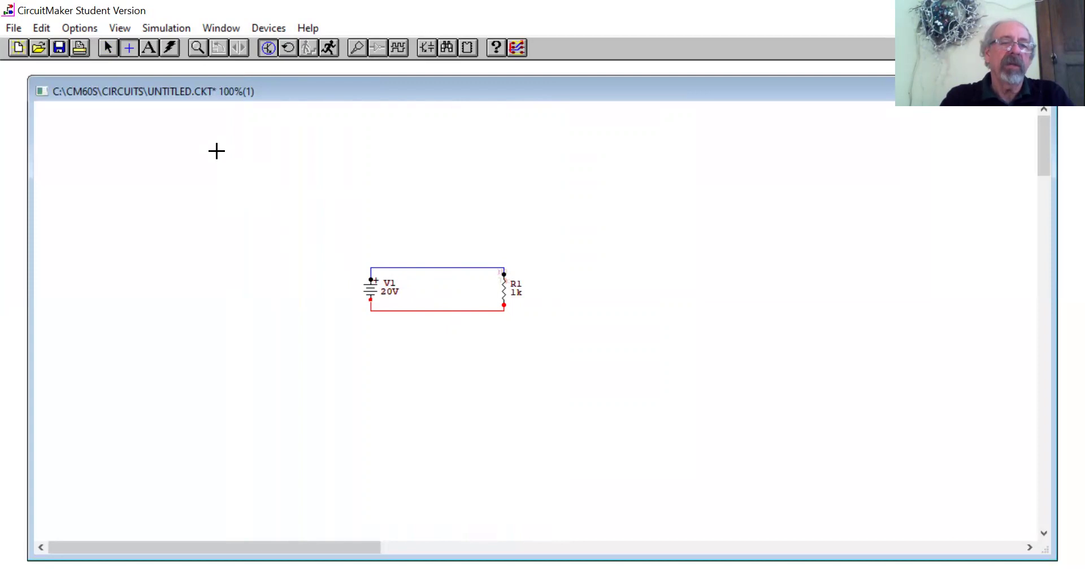
left_click(108, 49)
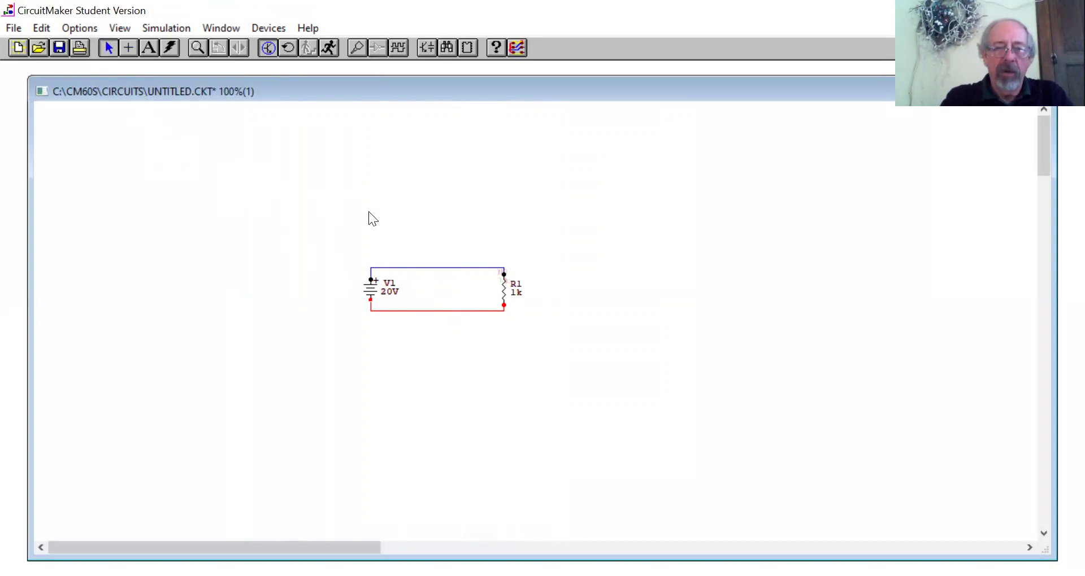
left_click(406, 208)
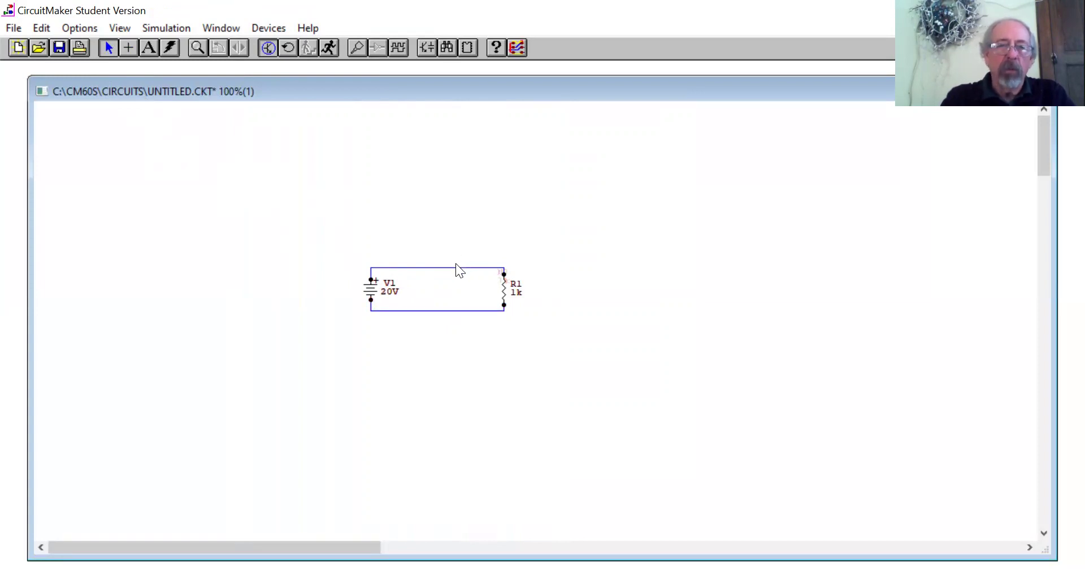
- Move the horizontal part of the upper wire higher and that of the lower wire lower to enlarge the circuit loop
left_click_drag(453, 266, 452, 246)
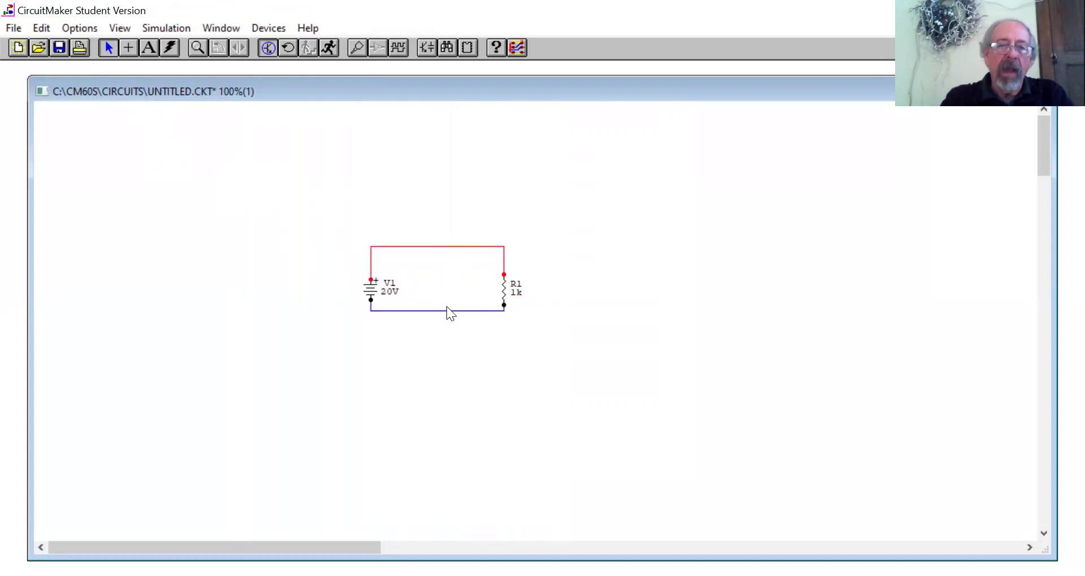
left_click_drag(447, 311, 470, 331)
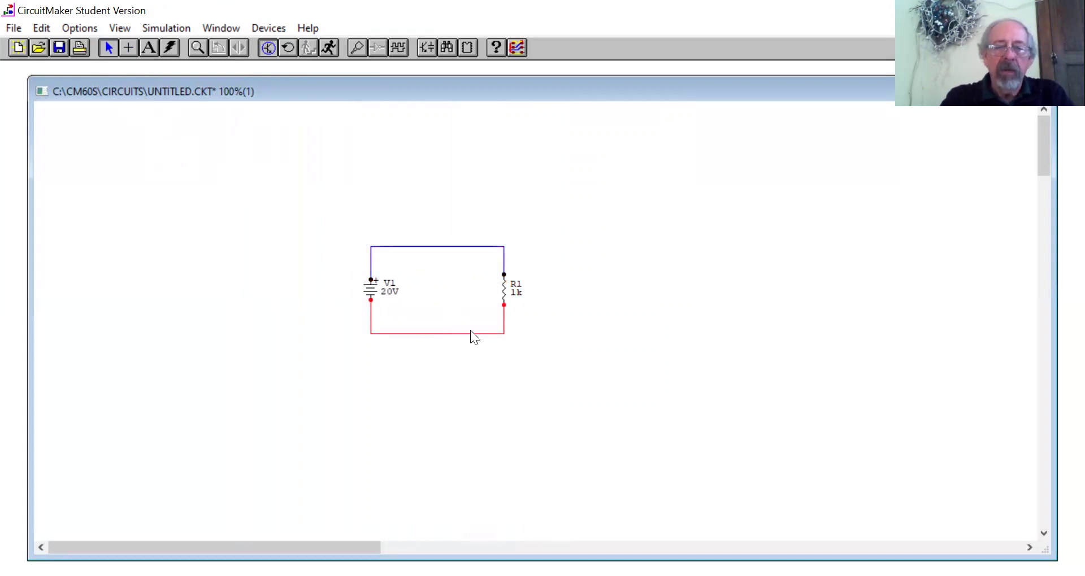
left_click(567, 300)
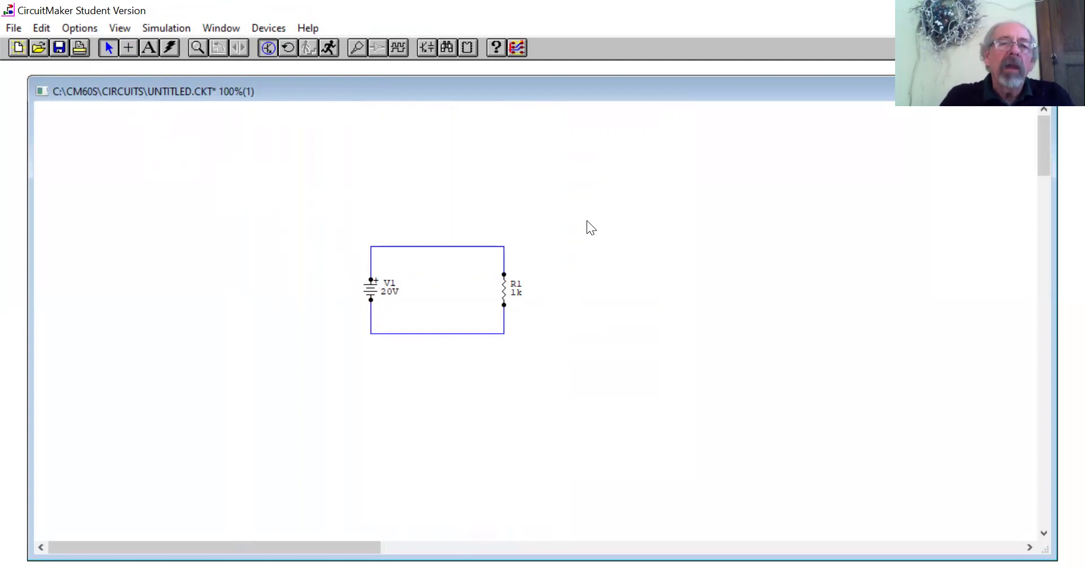
- Set the resistor's label-value to 10k in its device data
right_click(502, 291)
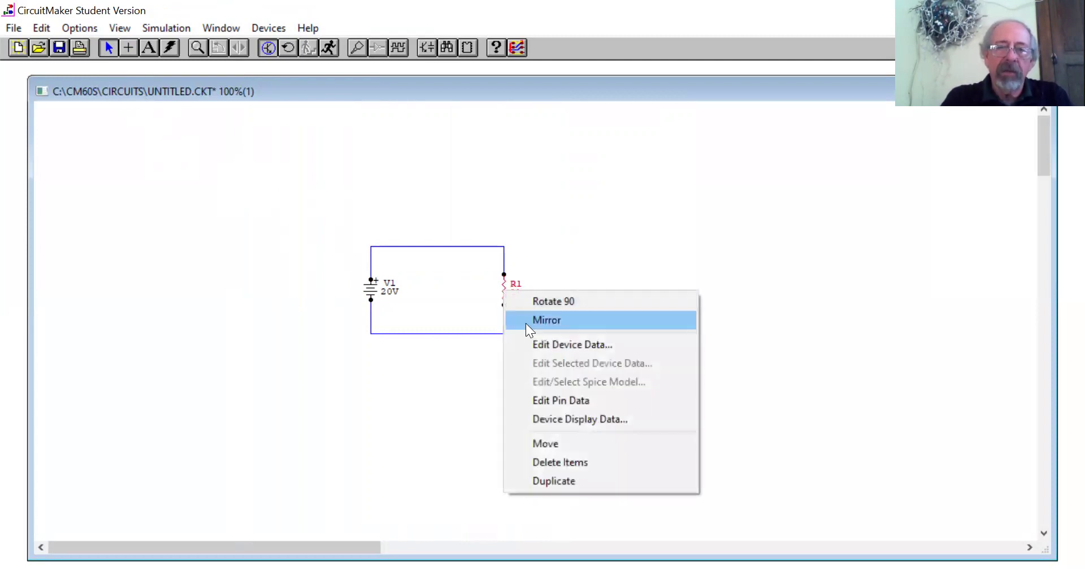
left_click(542, 345)
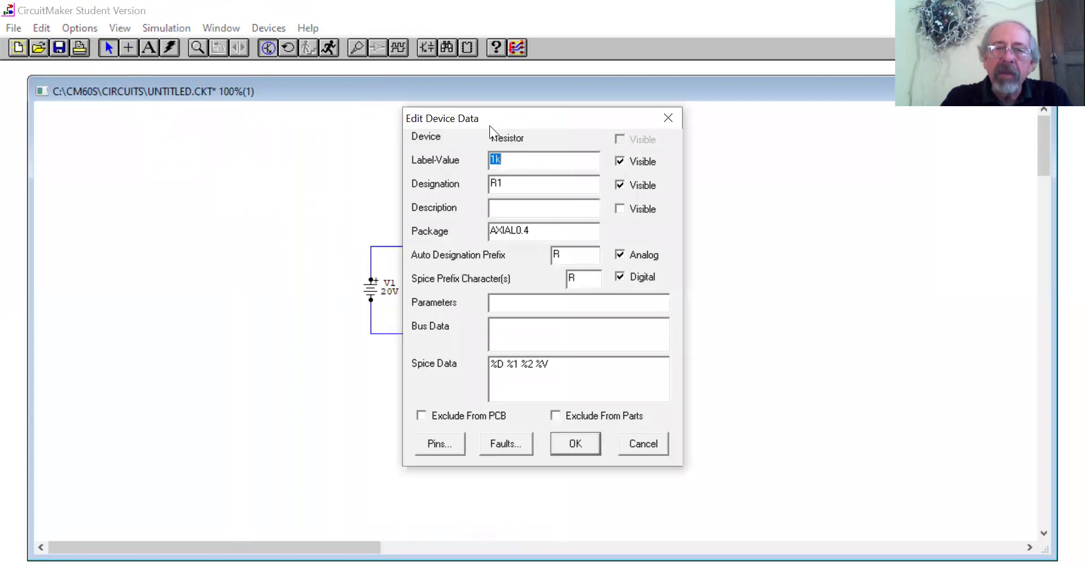
left_click(496, 157)
type("0")
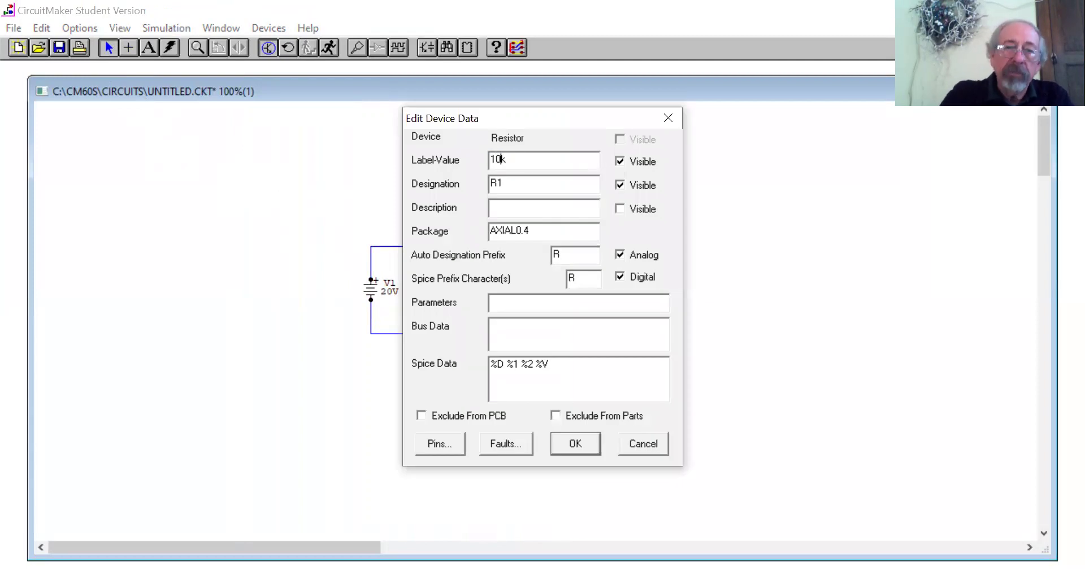
left_click(573, 444)
left_click(572, 409)
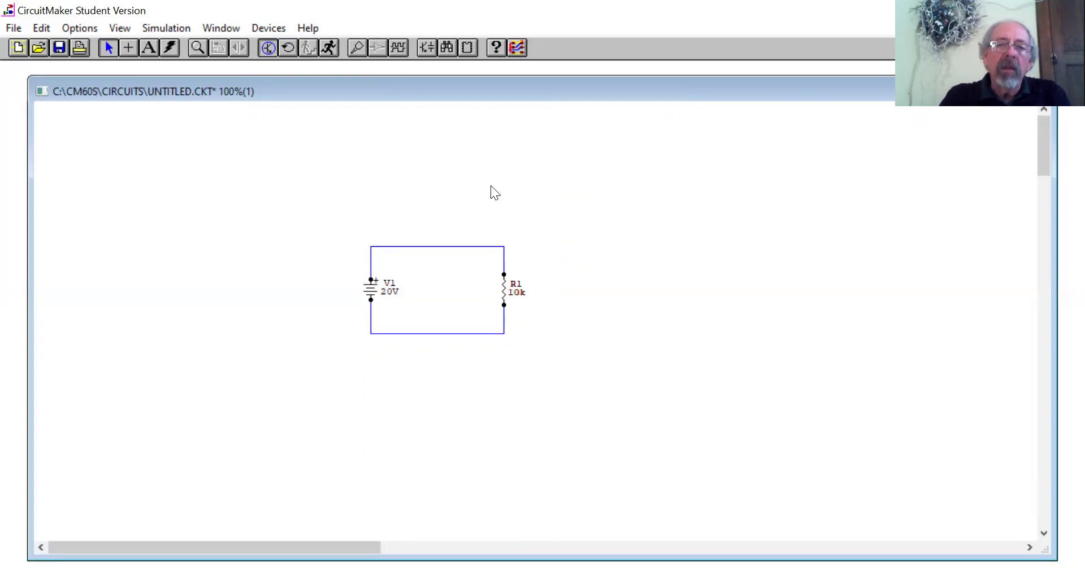
left_click(184, 27)
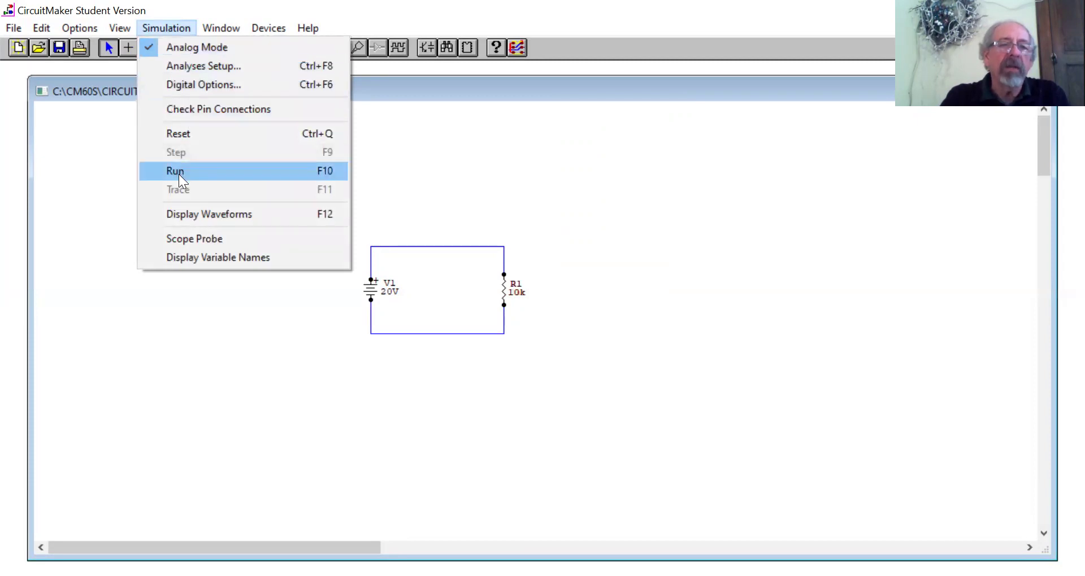
left_click(406, 164)
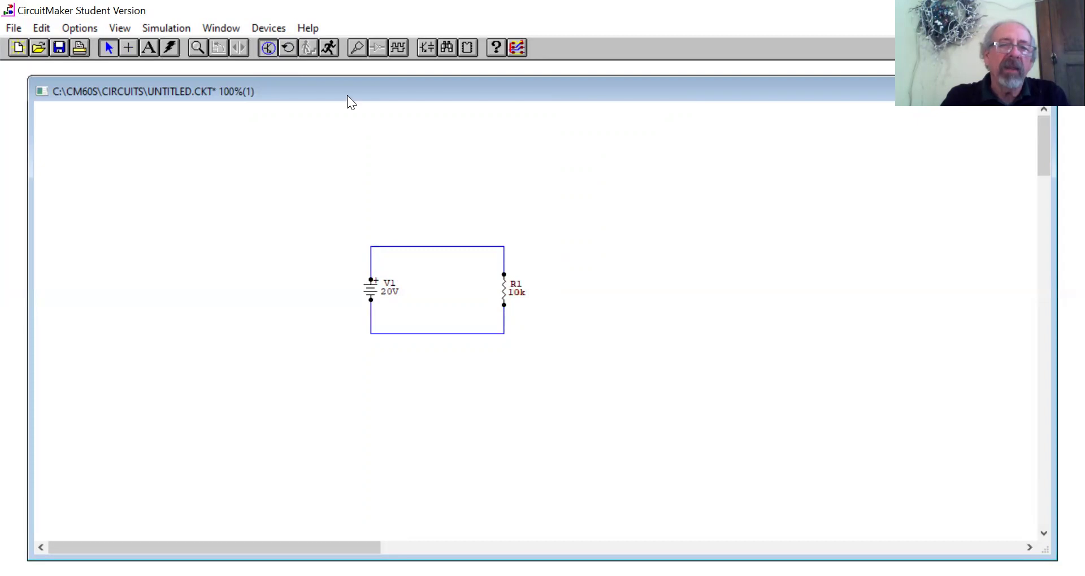
- Try to run the simulation of the battery and resistor circuit
left_click(328, 49)
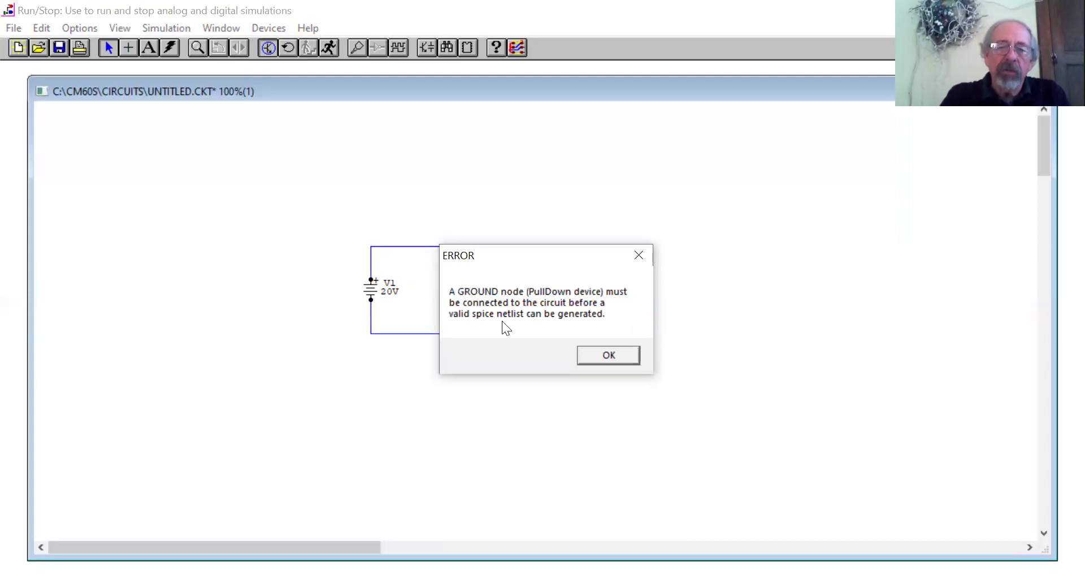
left_click(608, 357)
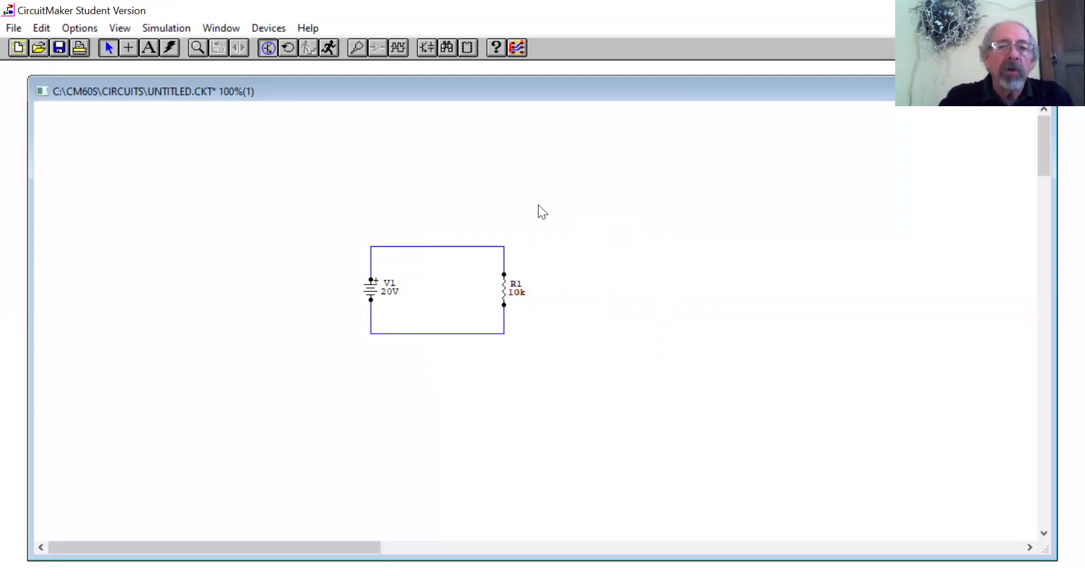
- Place a ground symbol below the circuit and wire it to the lower horizontal wire
left_click(276, 27)
mouse_move(300, 84)
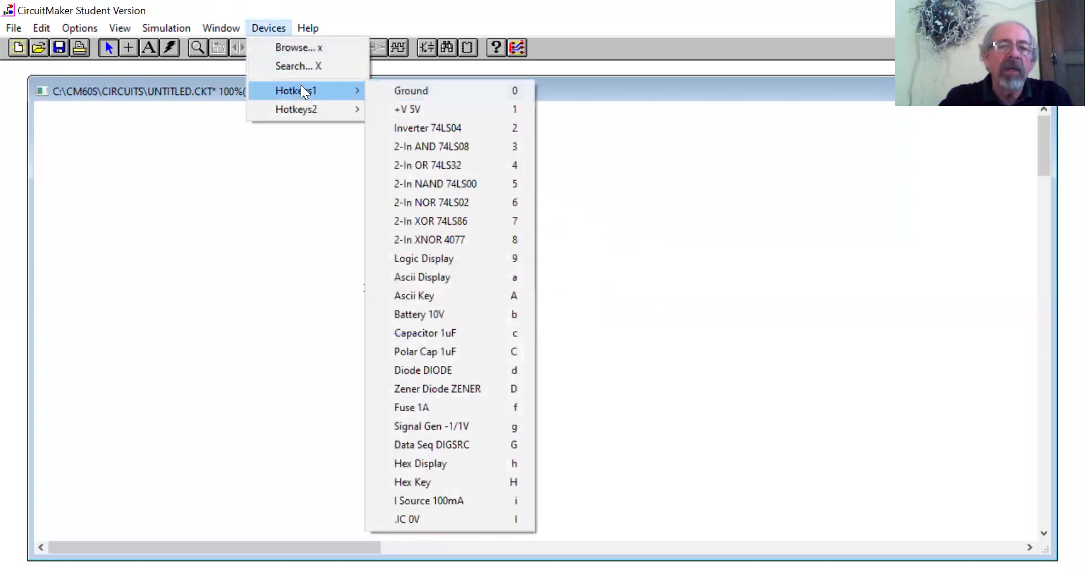
left_click(407, 91)
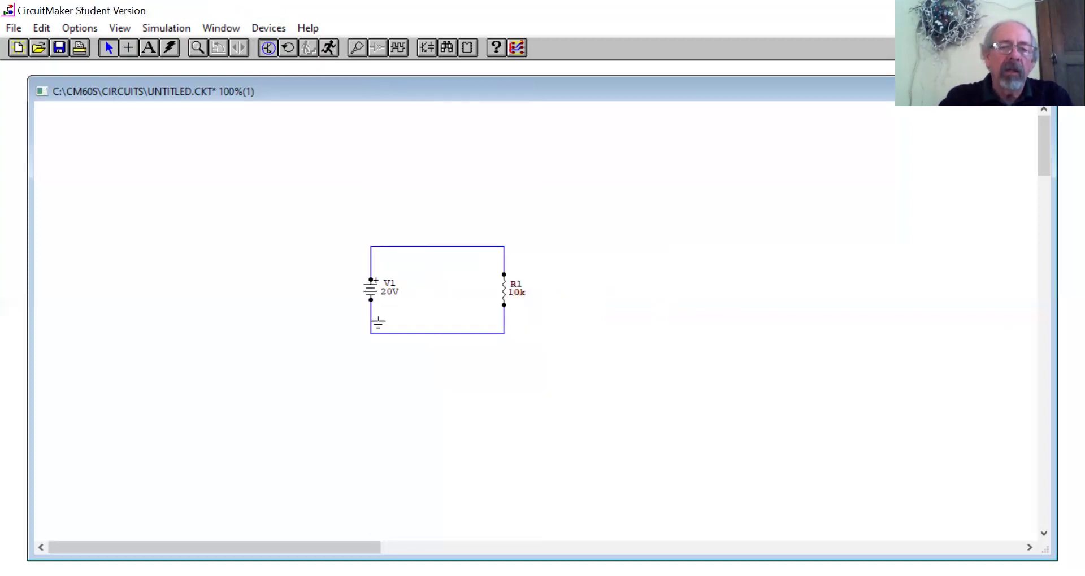
left_click(410, 373)
left_click(128, 47)
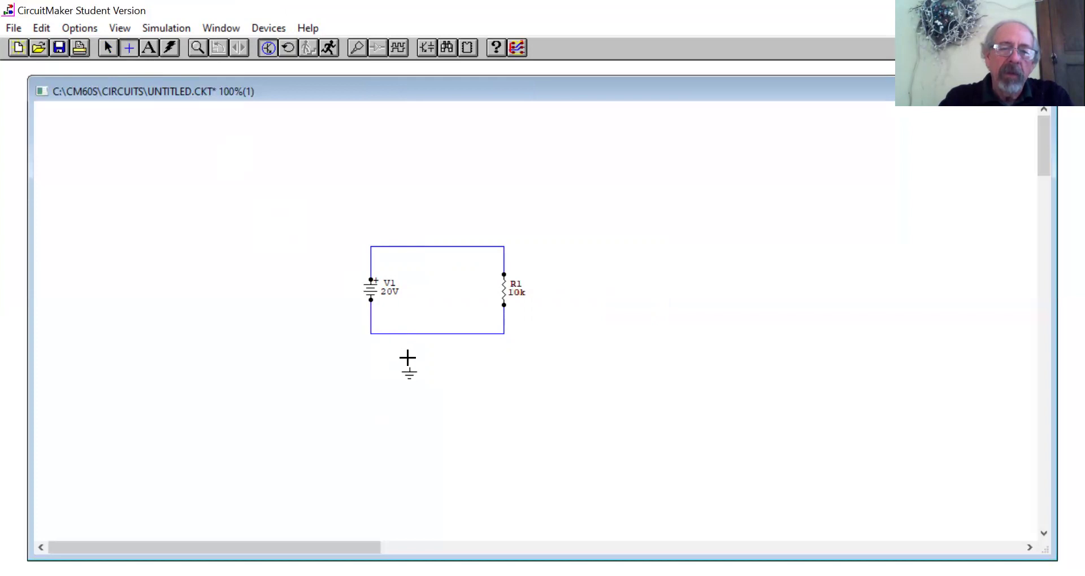
left_click_drag(409, 368, 408, 334)
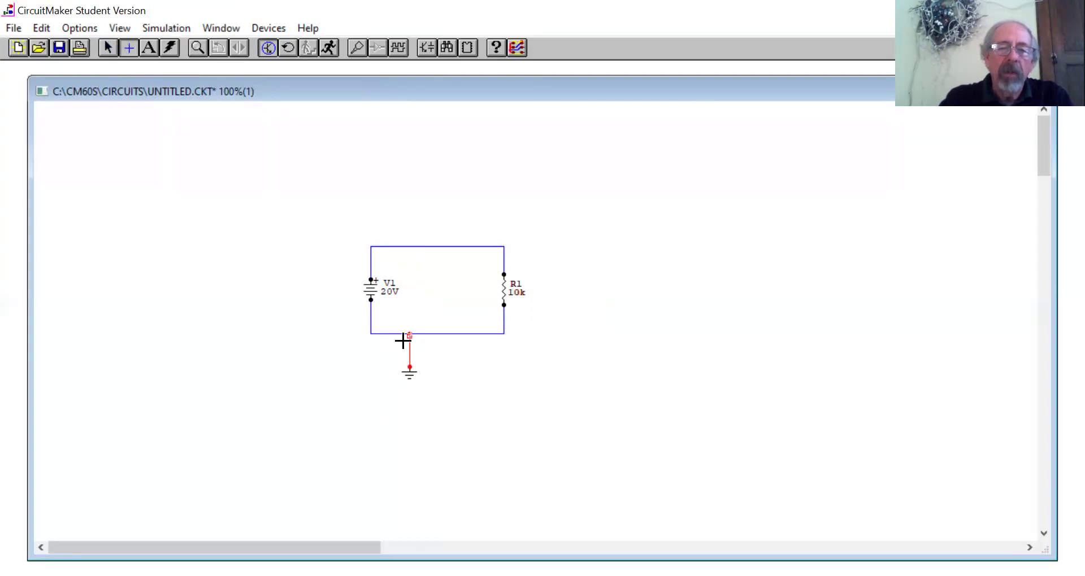
left_click(108, 48)
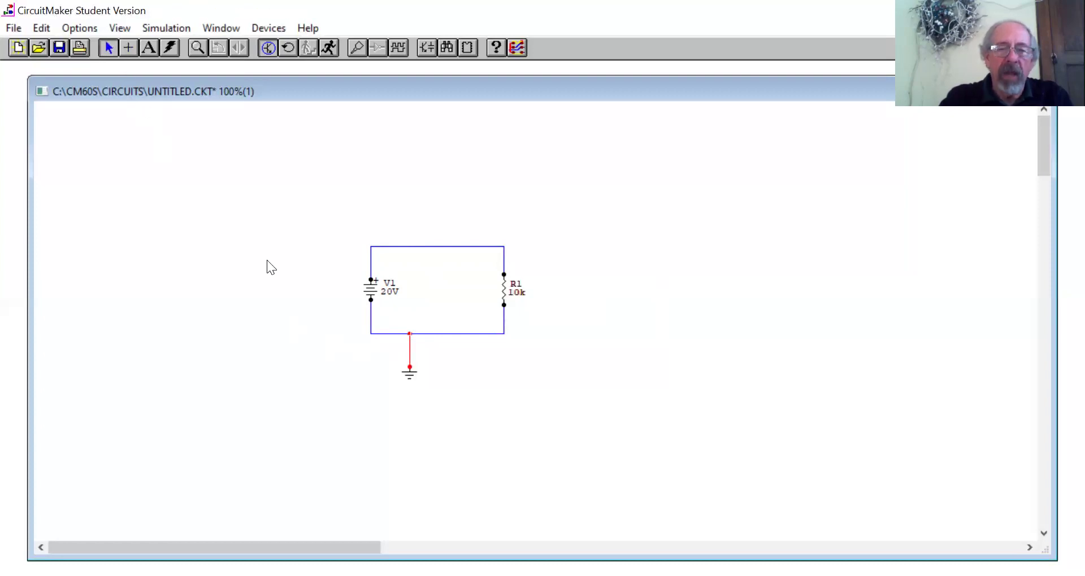
left_click(528, 369)
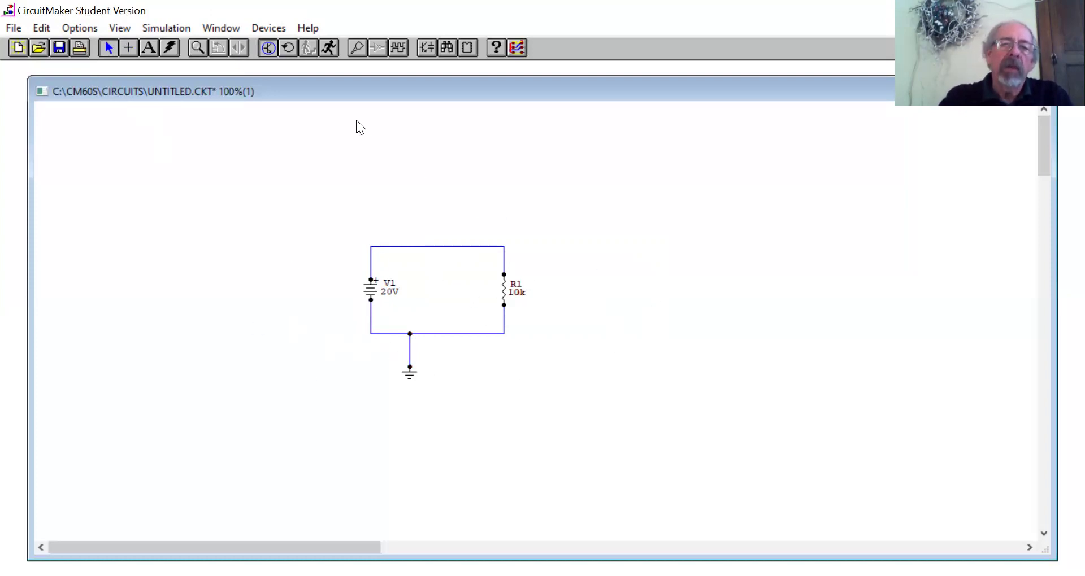
- Run the simulation and probe the voltage at several points on the upper wire, then on the lower wire
left_click(329, 48)
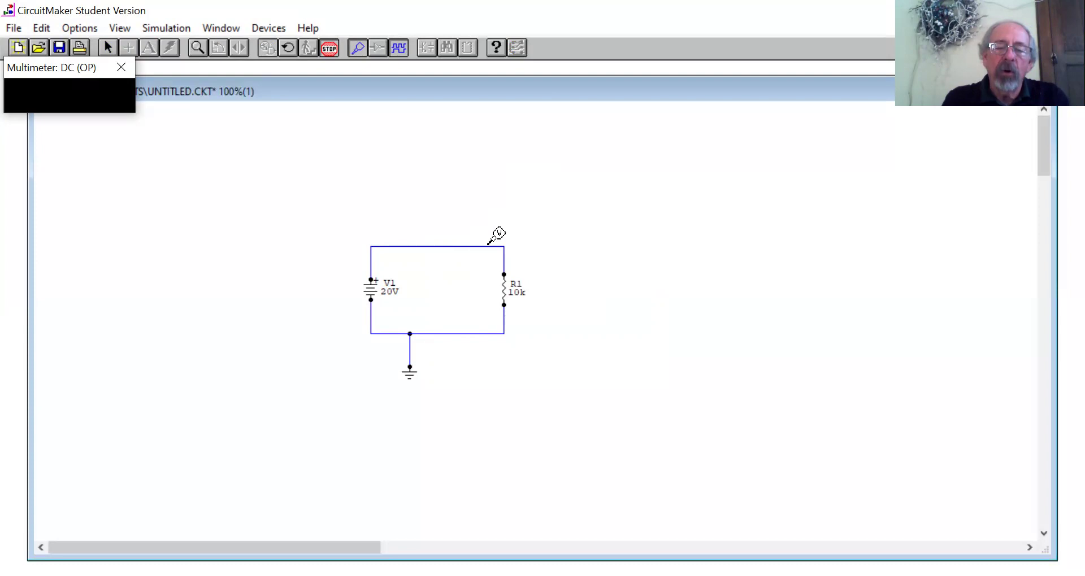
left_click(488, 246)
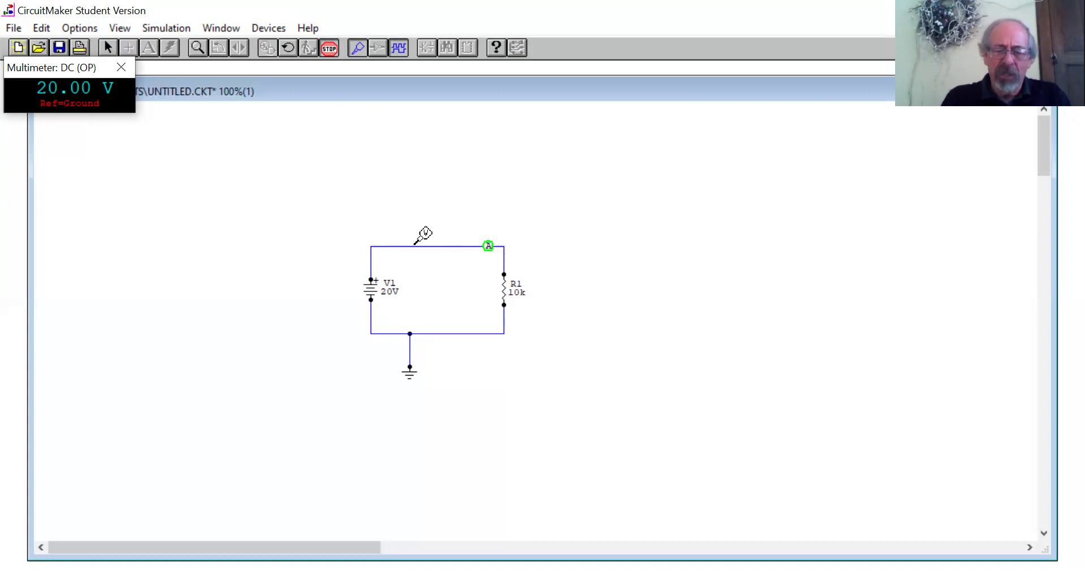
left_click(396, 245)
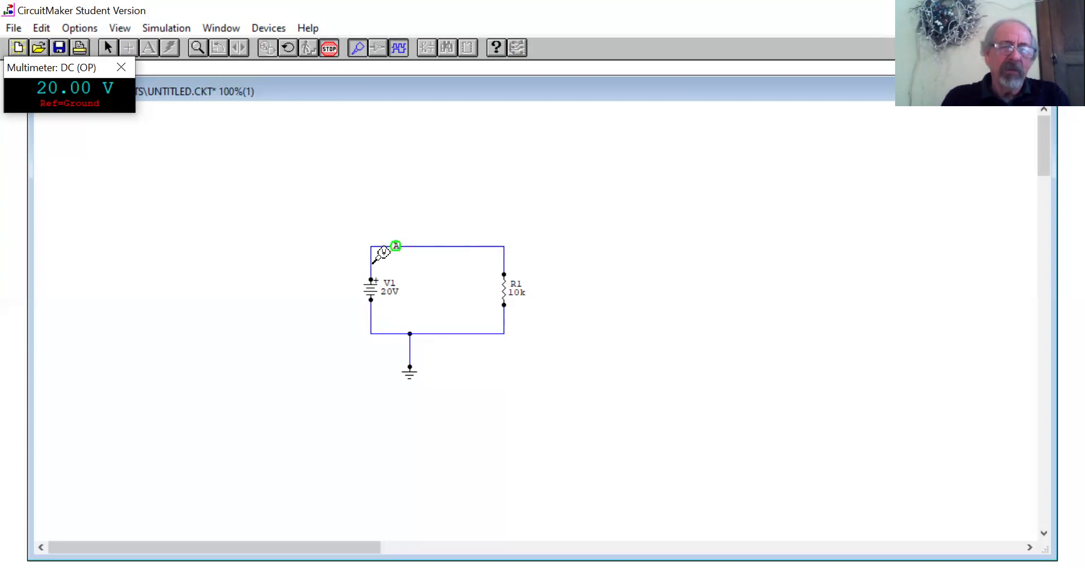
left_click(370, 265)
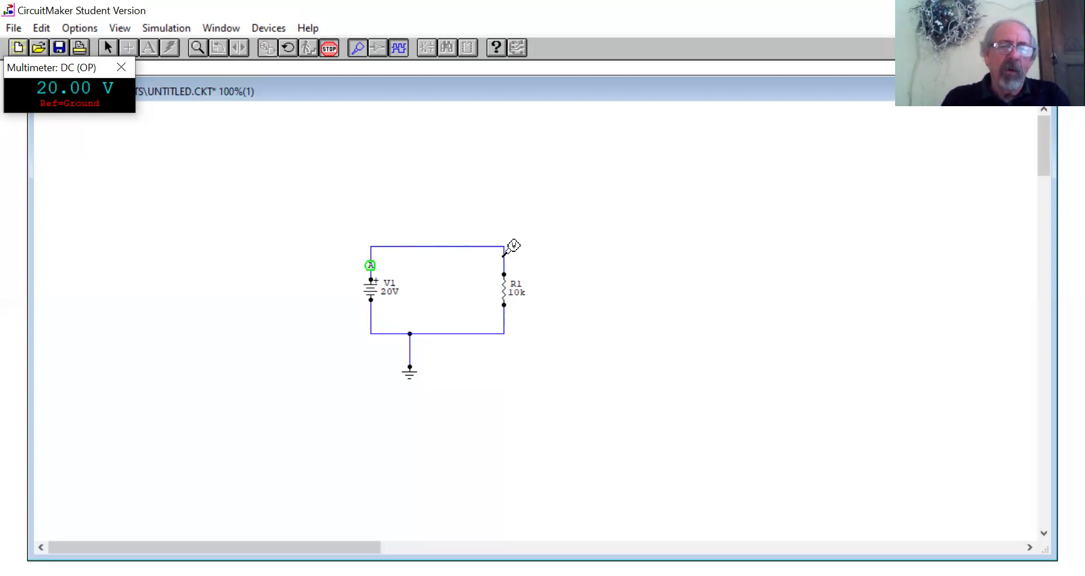
left_click(504, 258)
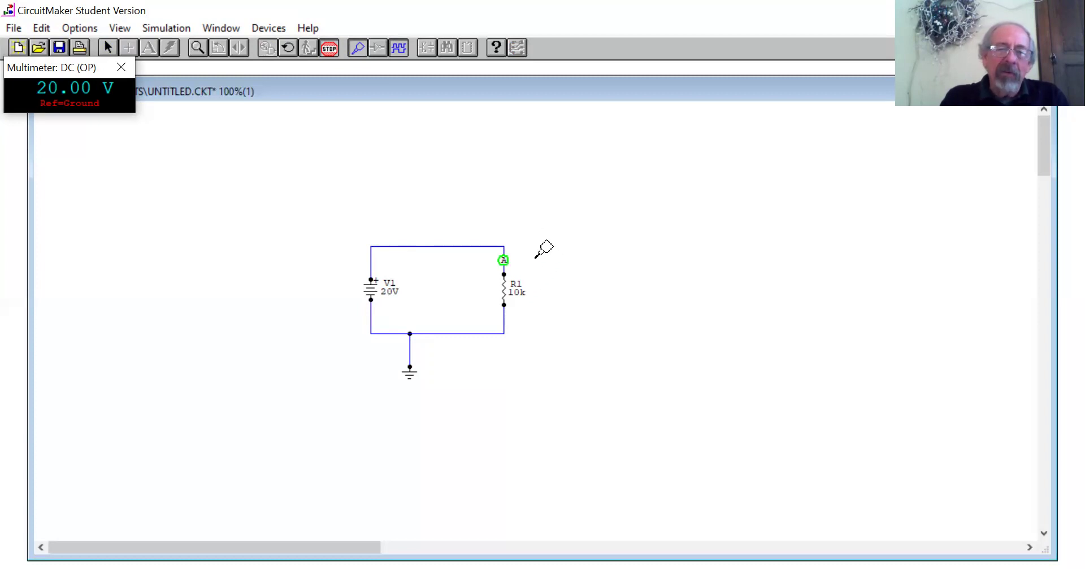
left_click(504, 324)
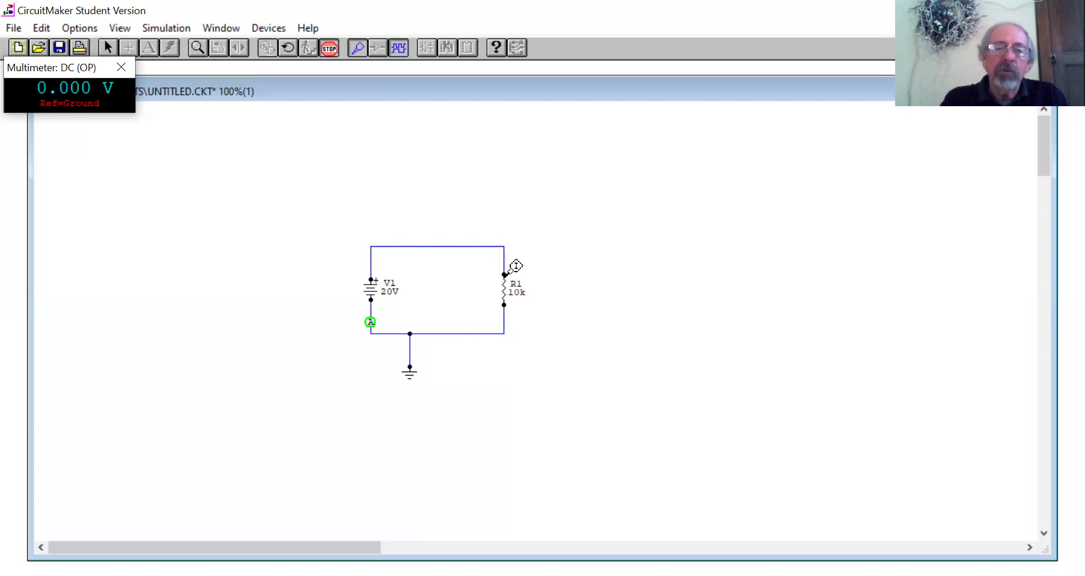
- Probe the current at the 10k resistor's upper pin and stop the simulation
left_click(505, 275)
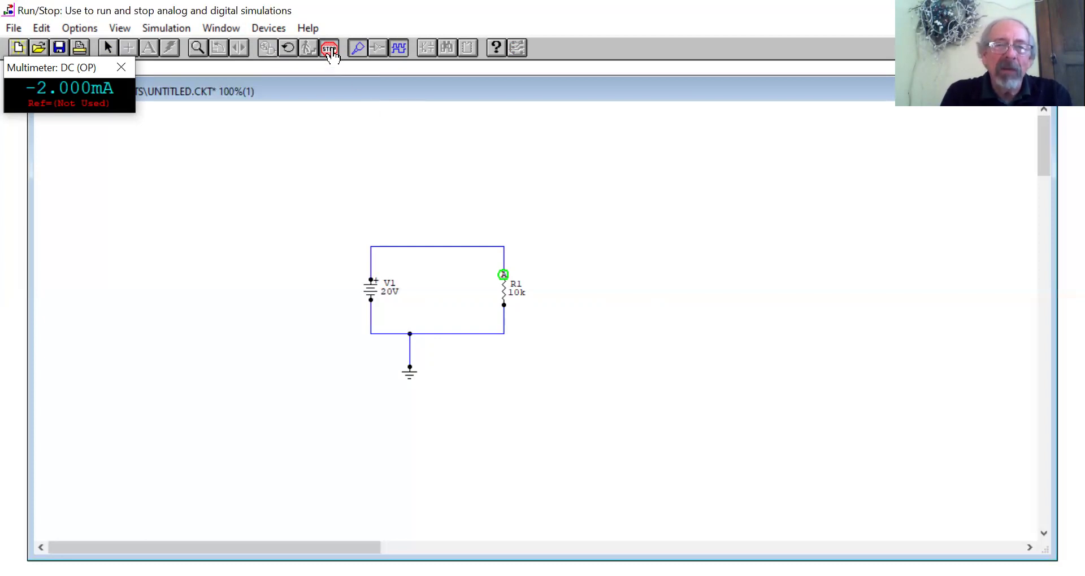
left_click(331, 51)
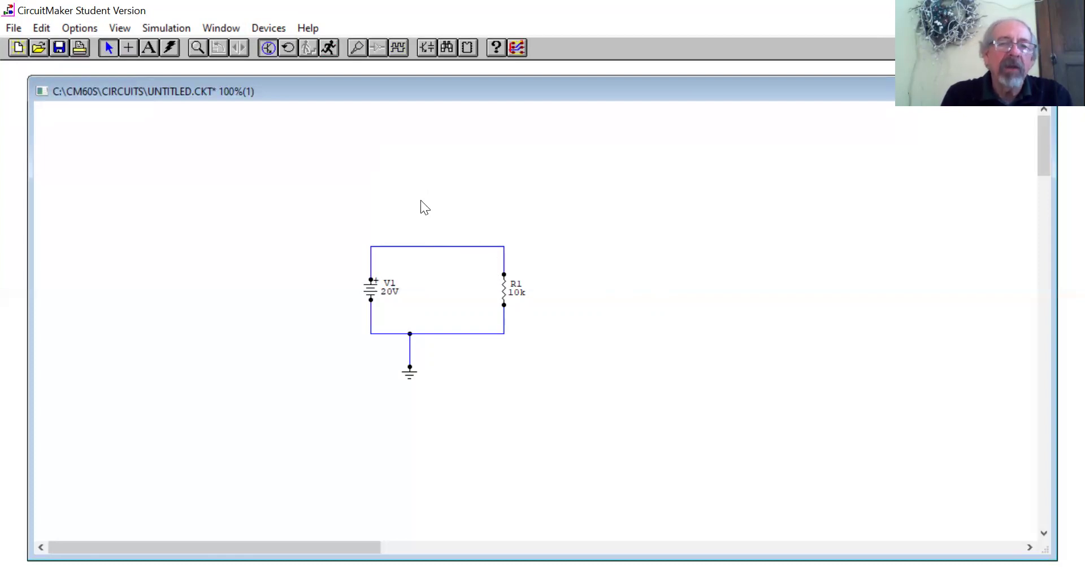
- Place a horizontal 1k resistor to the right of the 10k resistor, level with the upper wire
left_click(271, 29)
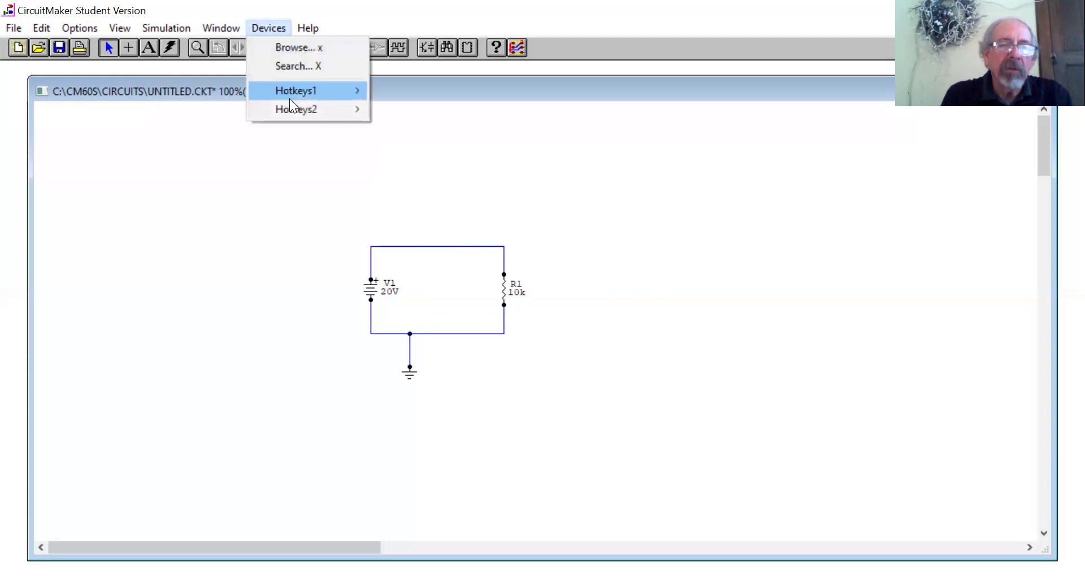
mouse_move(290, 107)
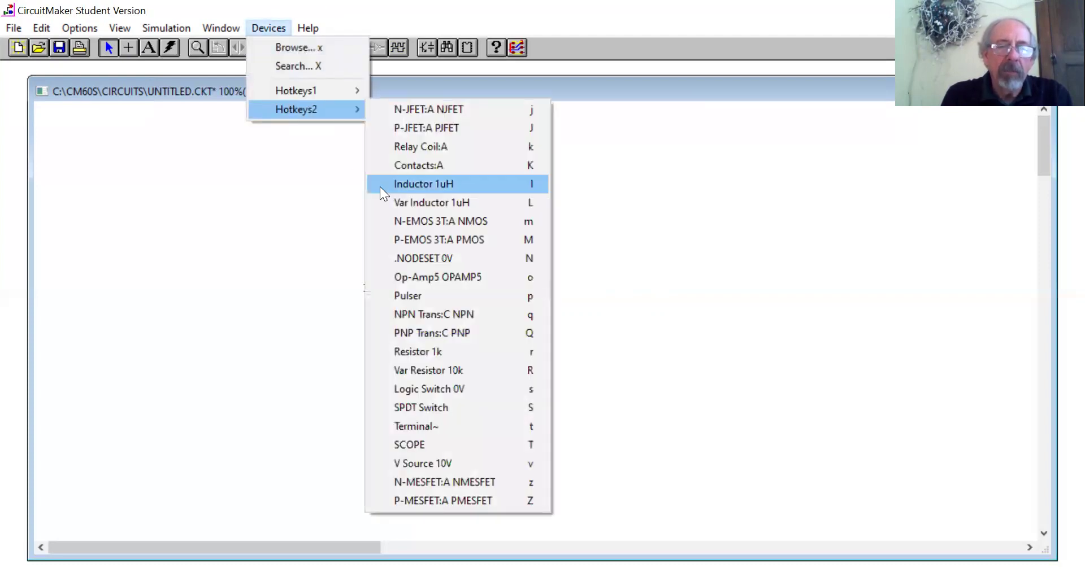
left_click(419, 350)
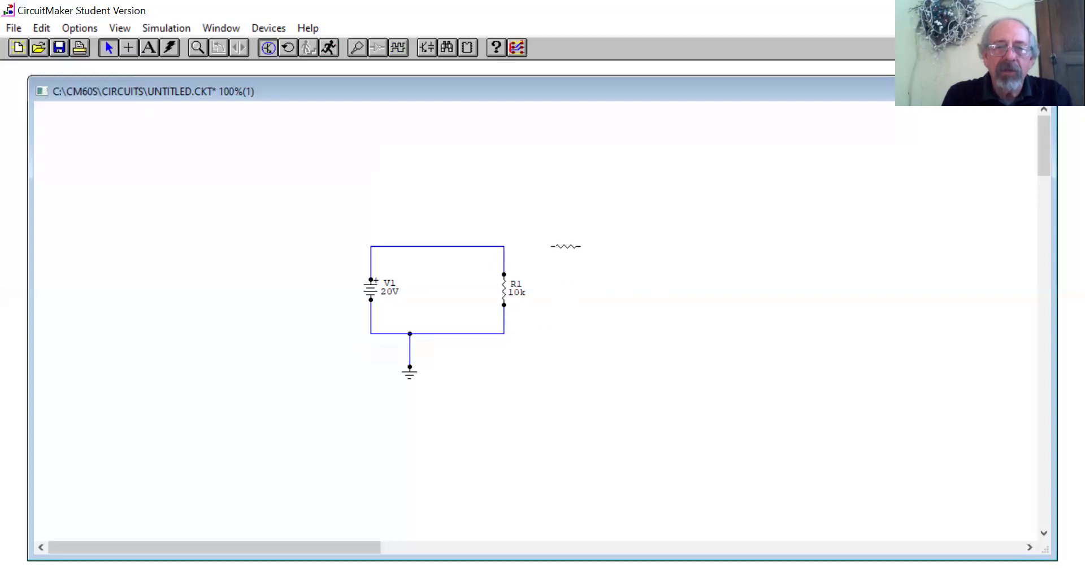
- Duplicate the new 1k resistor twice, placing one copy level with the lower wire and the other farther right at mid-height
right_click(565, 248)
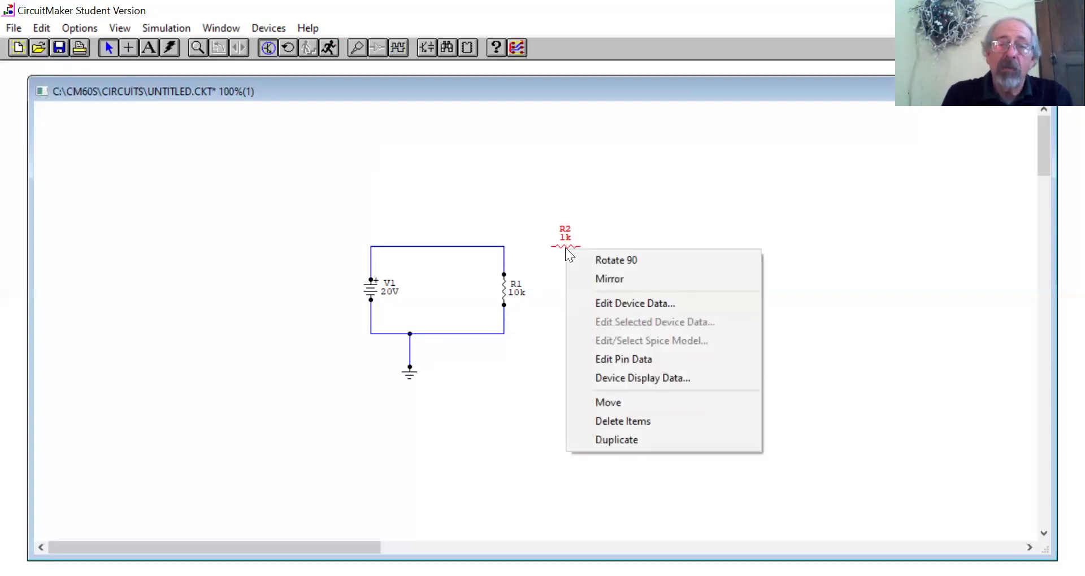
left_click(600, 438)
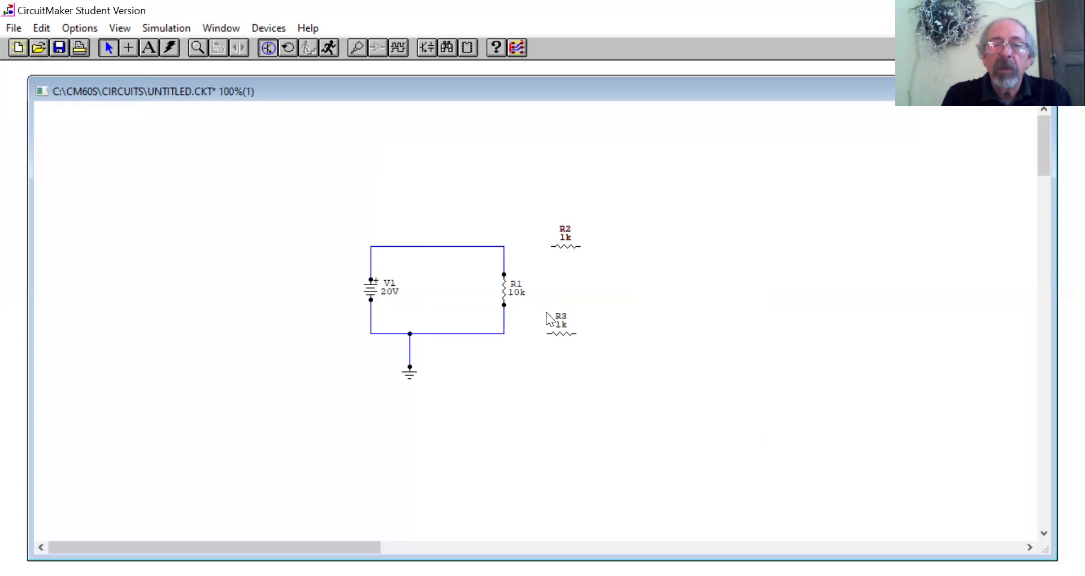
right_click(573, 247)
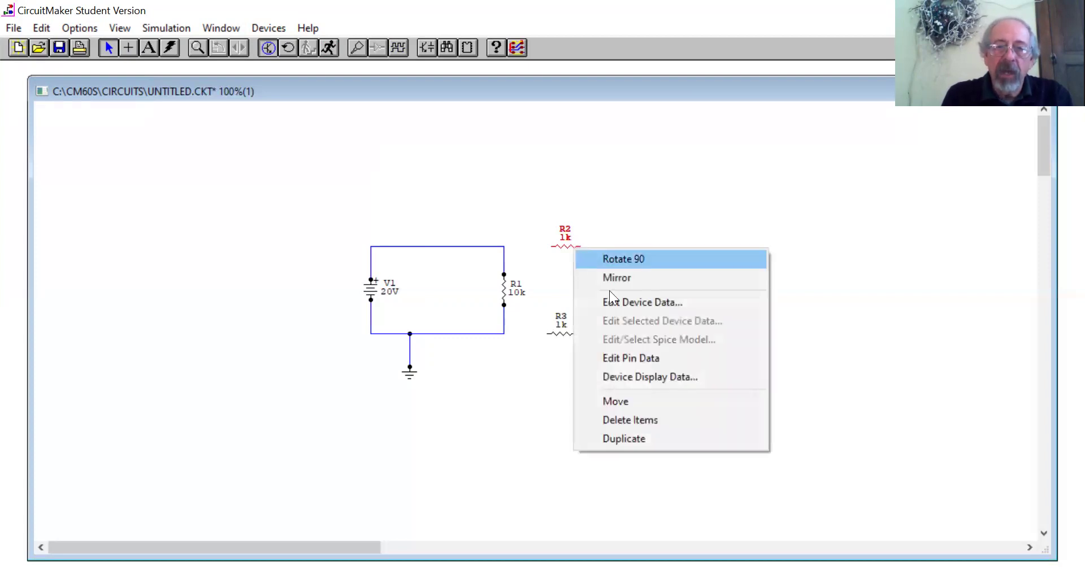
left_click(627, 438)
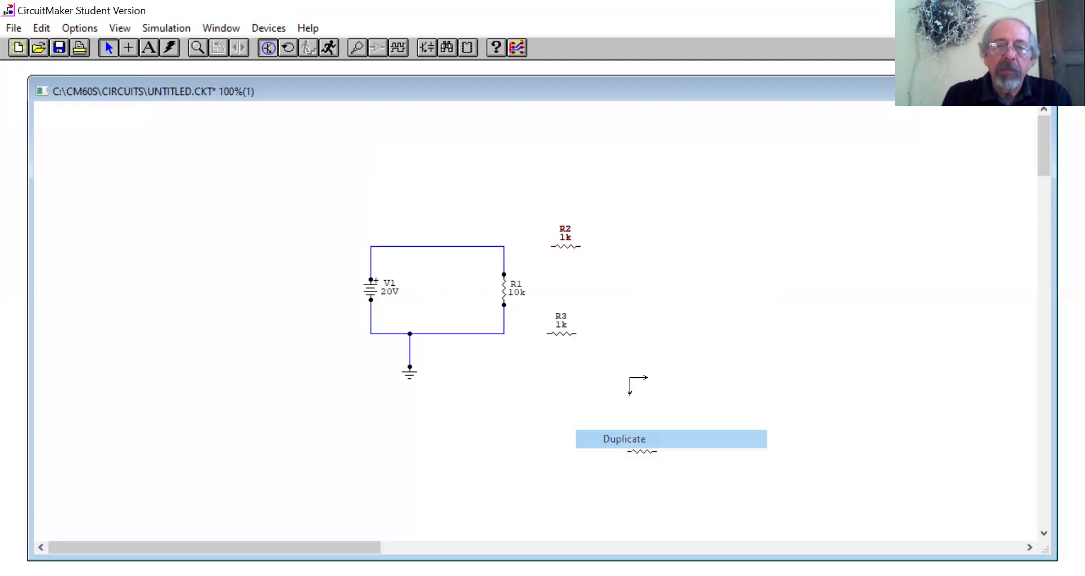
left_click(618, 286)
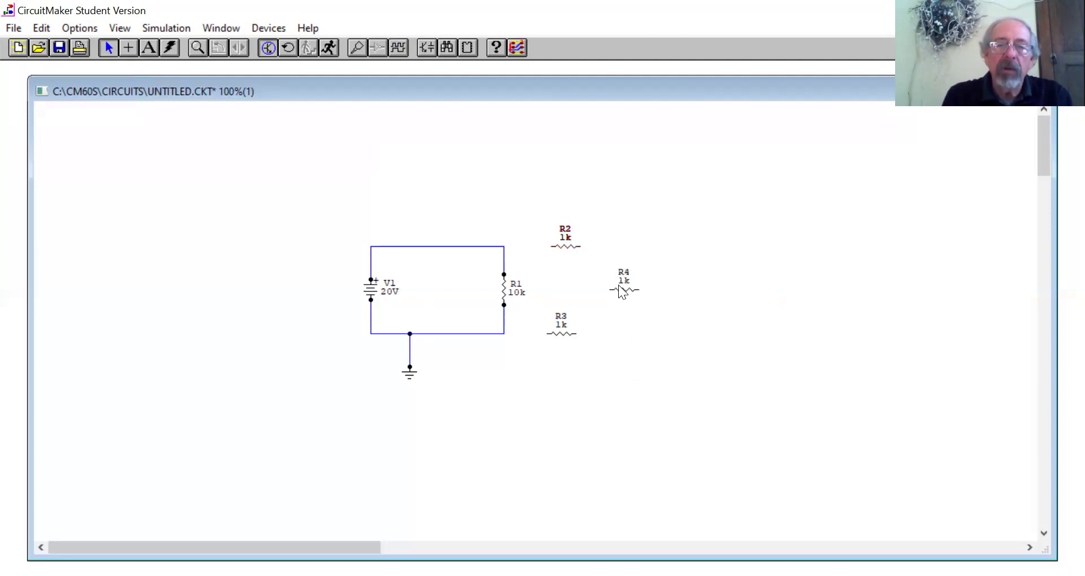
- Rotate the rightmost 1k resistor 90 degrees to stand vertically
right_click(619, 287)
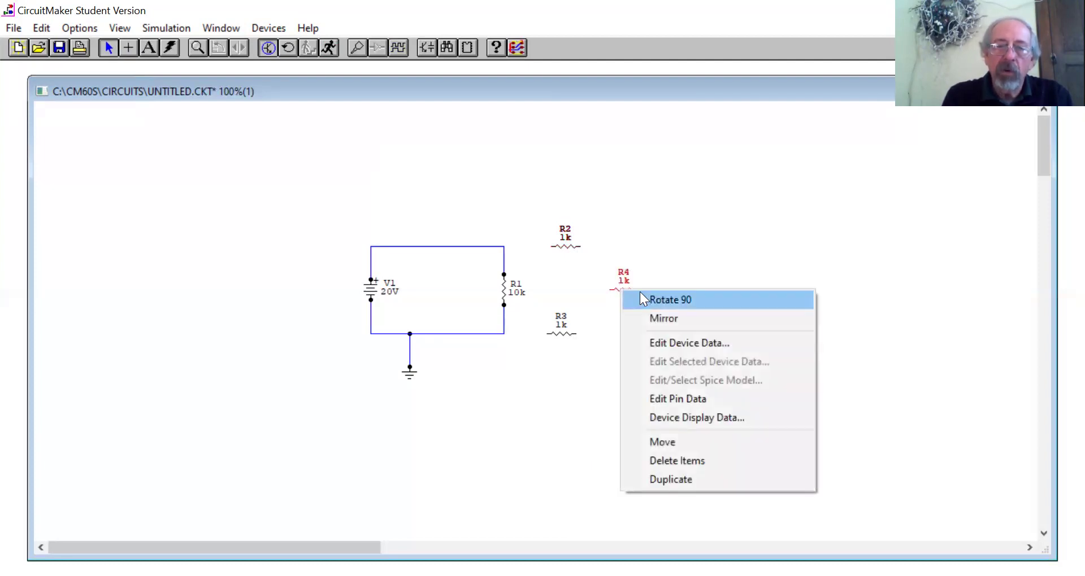
left_click(642, 296)
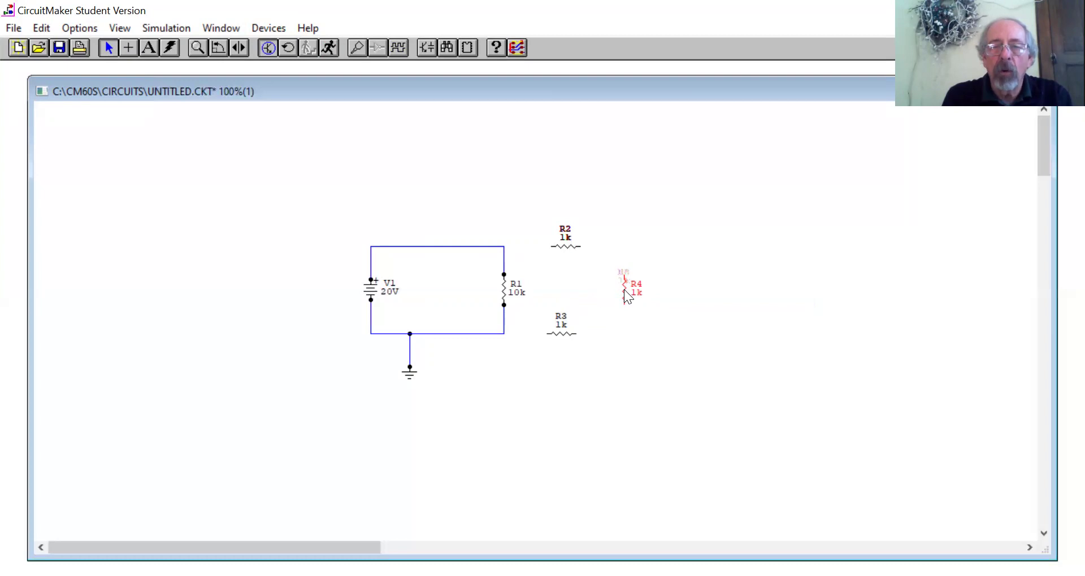
left_click(659, 291)
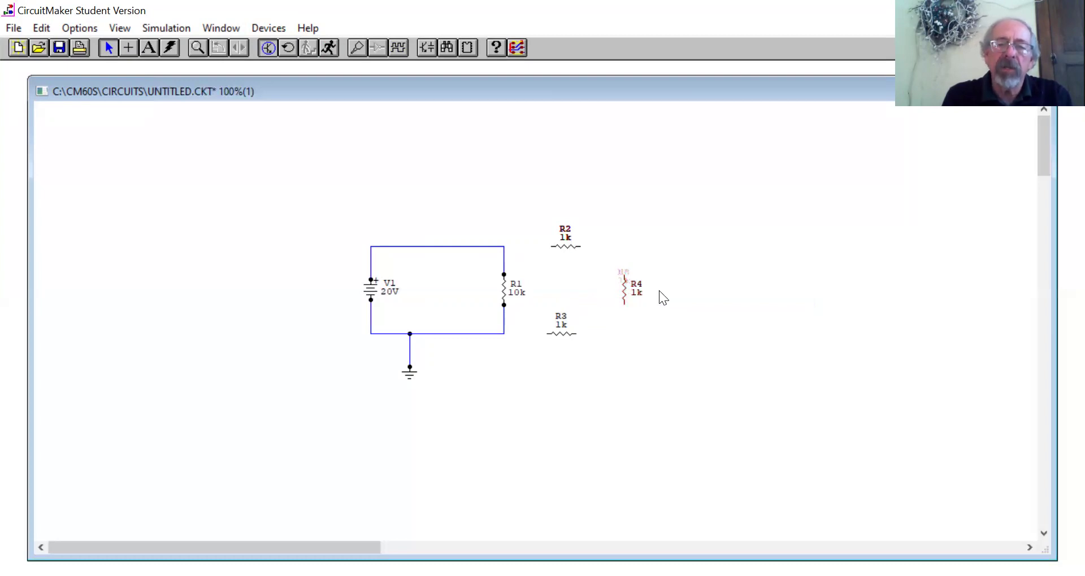
- Wire the three 1k resistors in series and connect the chain's ends to the upper and lower wires across the 10k resistor
left_click(128, 48)
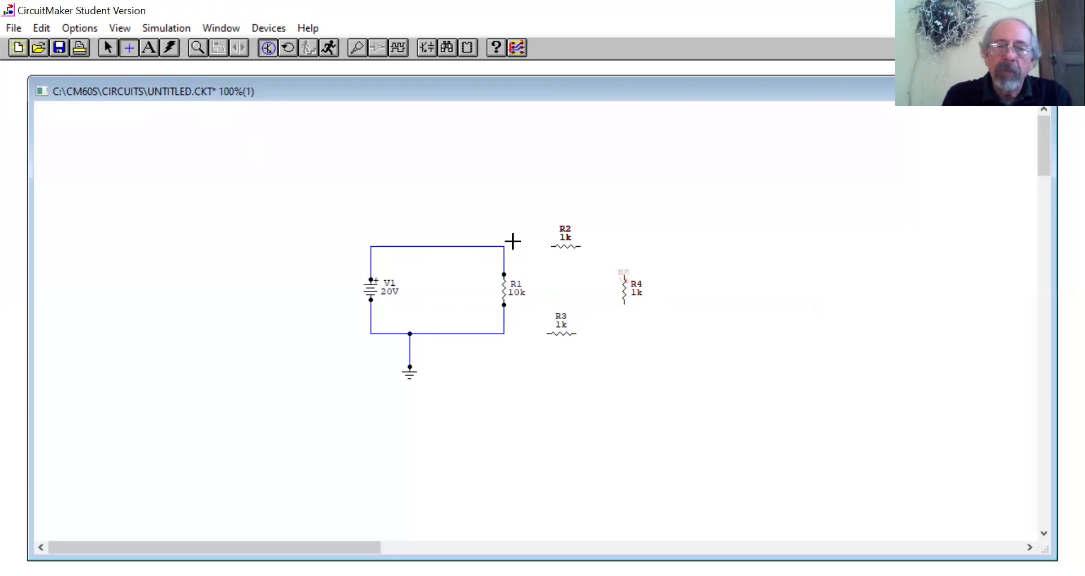
mouse_move(581, 247)
left_mouse_down()
mouse_move(623, 275)
mouse_move(576, 334)
mouse_move(502, 334)
left_mouse_up()
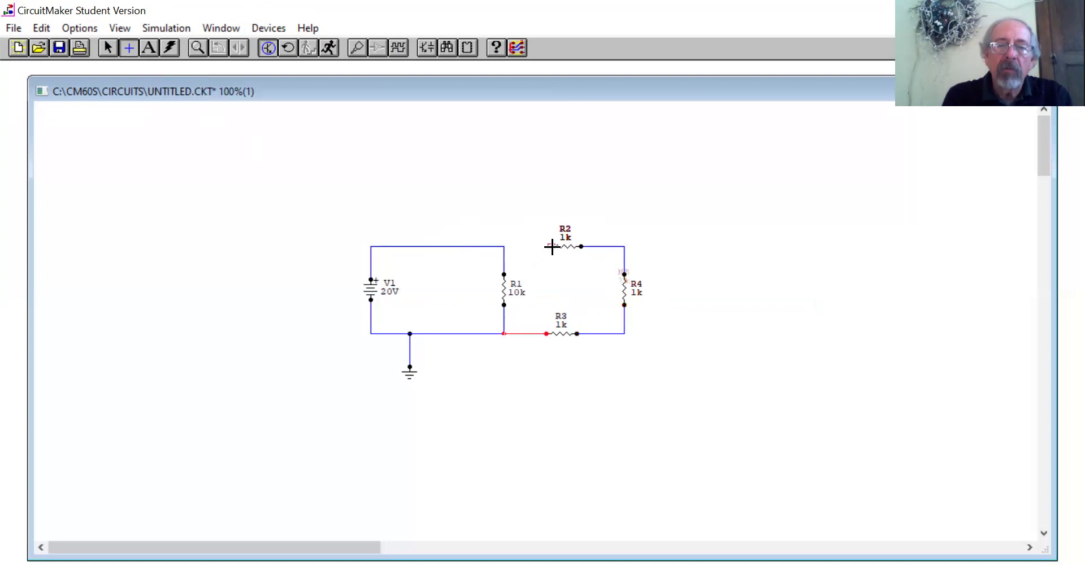
left_click_drag(551, 246, 504, 247)
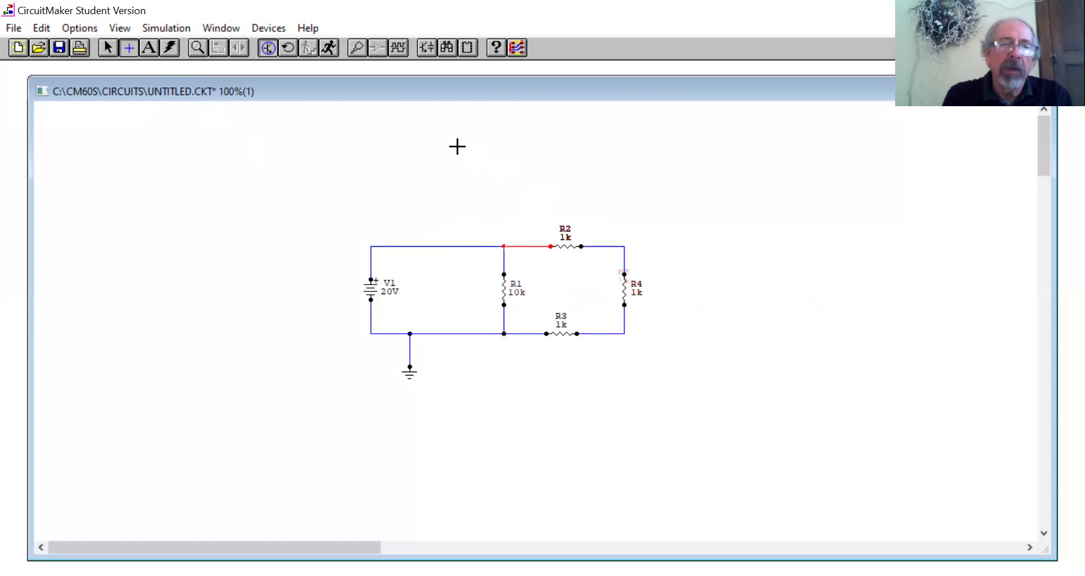
left_click(106, 47)
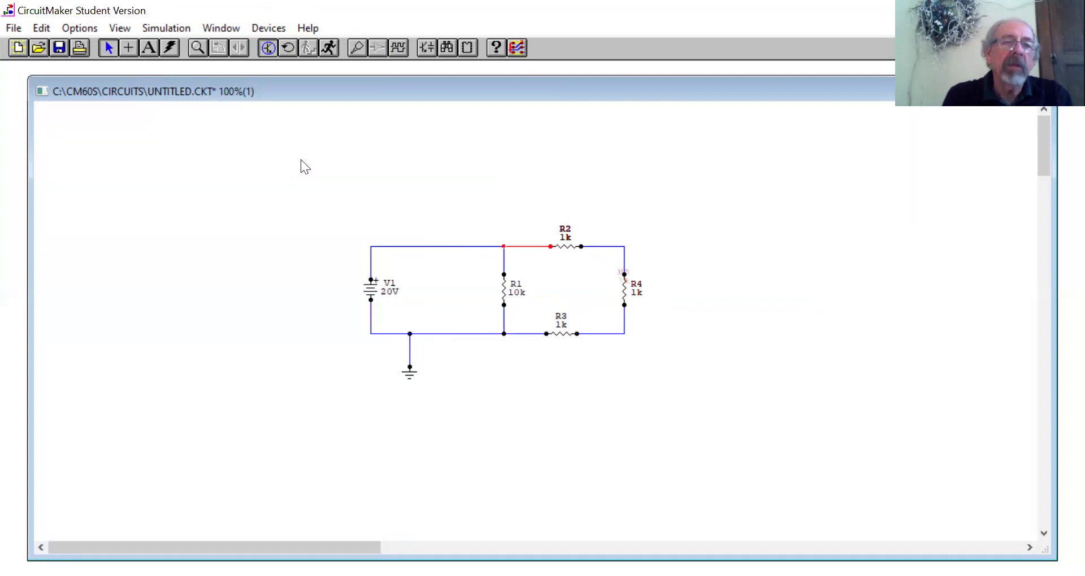
left_click(559, 255)
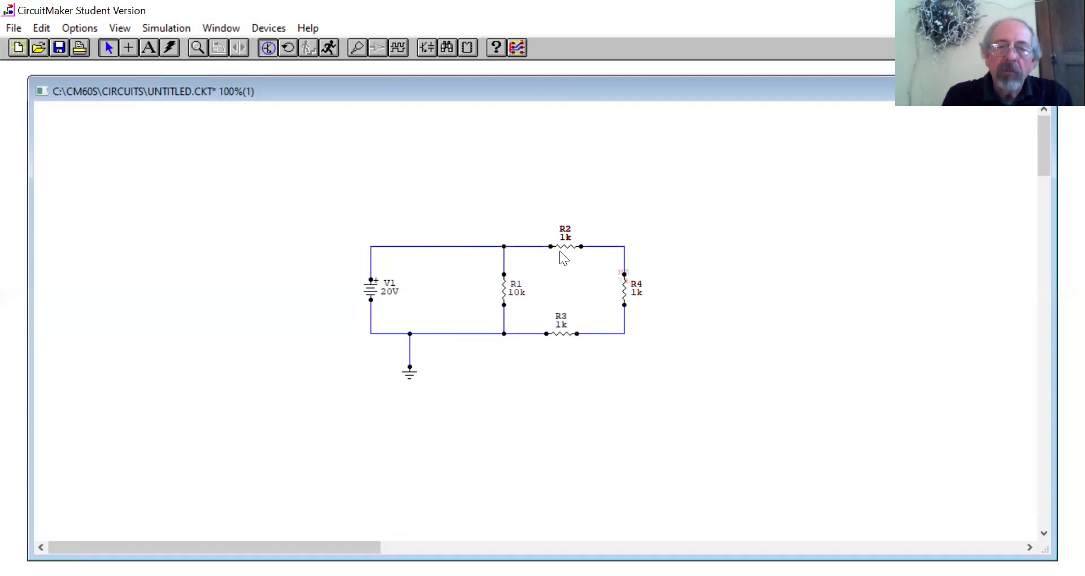
- Nudge the upper 1k resistor R2 slightly above the upper wire and bring it back level with it
left_click(568, 248)
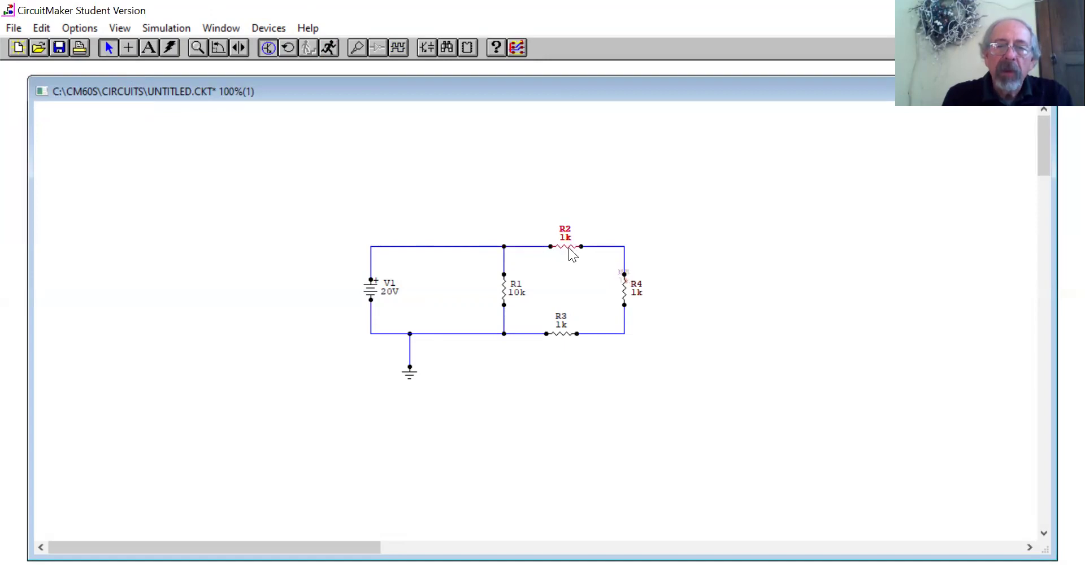
left_click(569, 248)
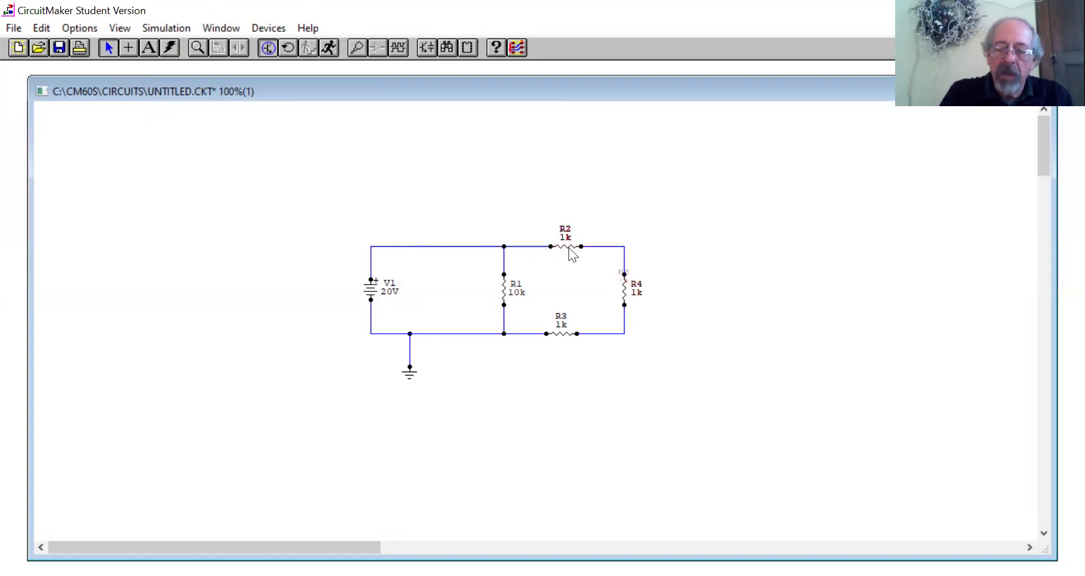
left_click(571, 249)
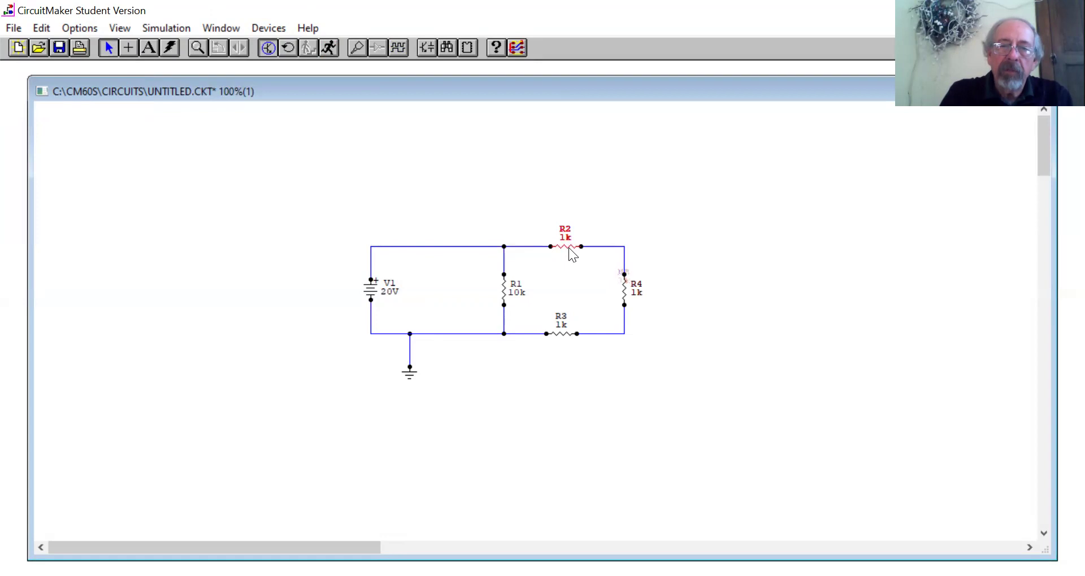
key("Up")
key("Up")
key("Up")
key("Up")
key("Up")
key("Up")
key("Up")
key("Up")
key("Up")
key("Up")
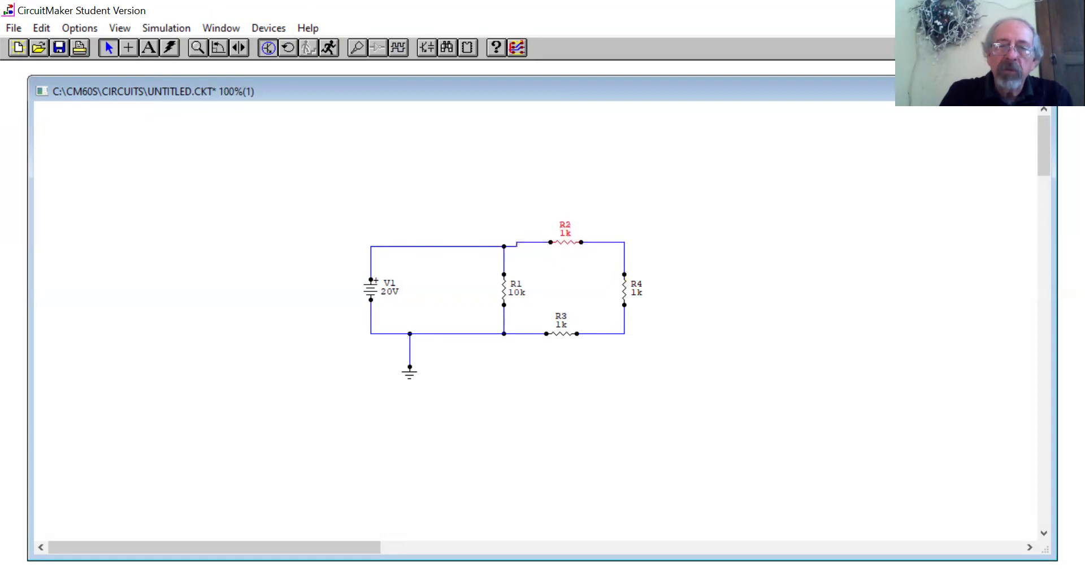
key("Down")
key("Down")
key("Down")
key("Down")
key("Down")
key("Down")
key("Down")
key("Down")
key("Down")
key("Down")
key("Down")
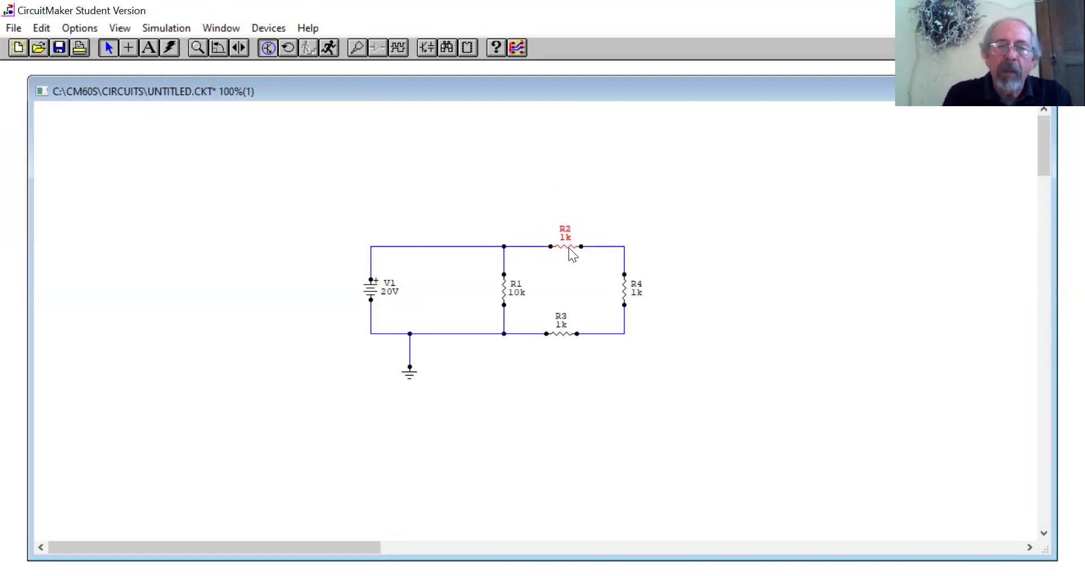
- Move the upper 1k resistor R2 slightly farther right, keeping it level with the upper wire
left_click(569, 248)
key("Up")
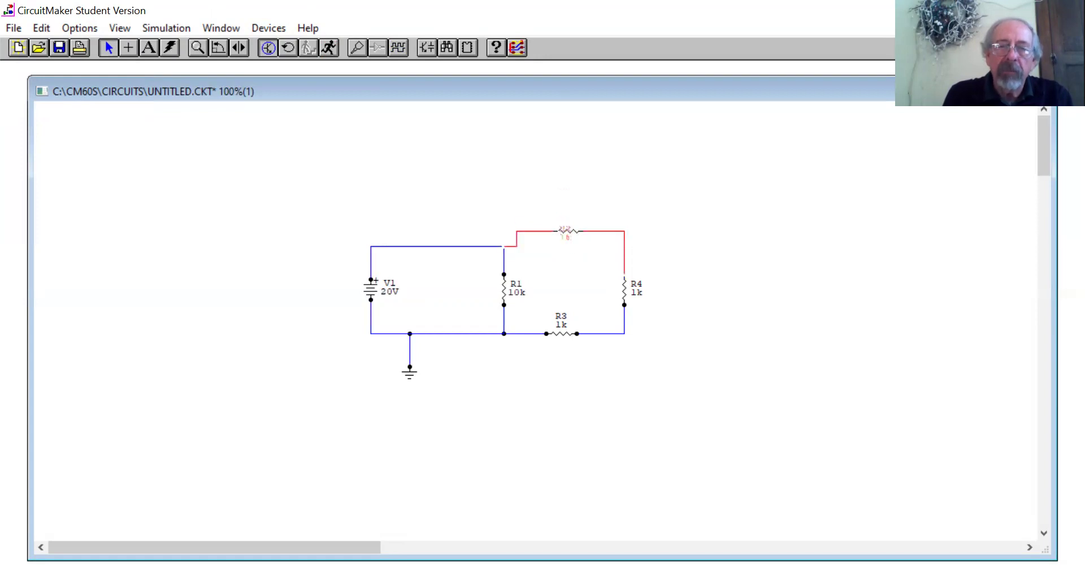
key("Down")
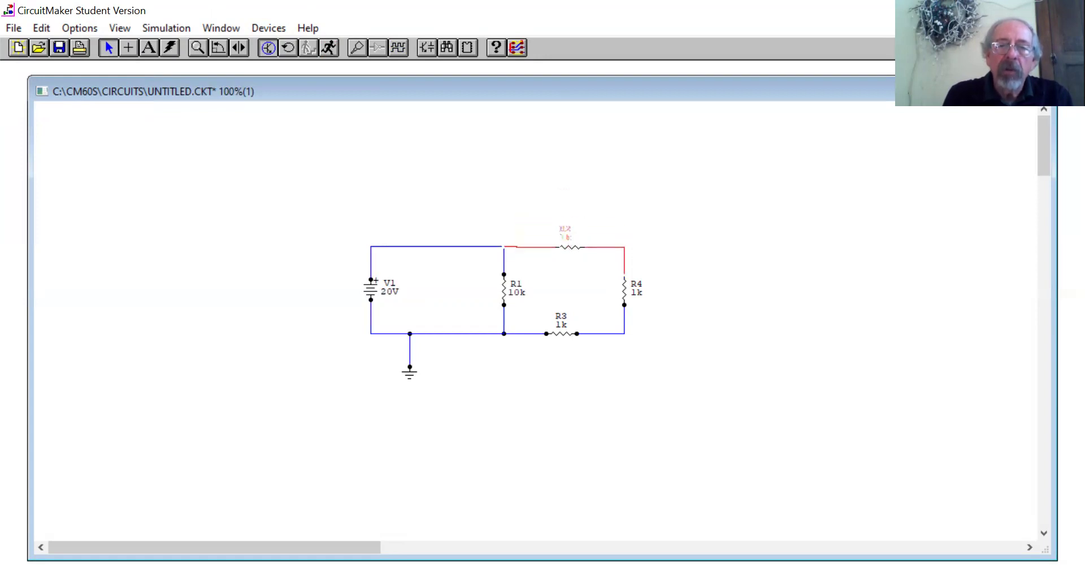
left_click(578, 257)
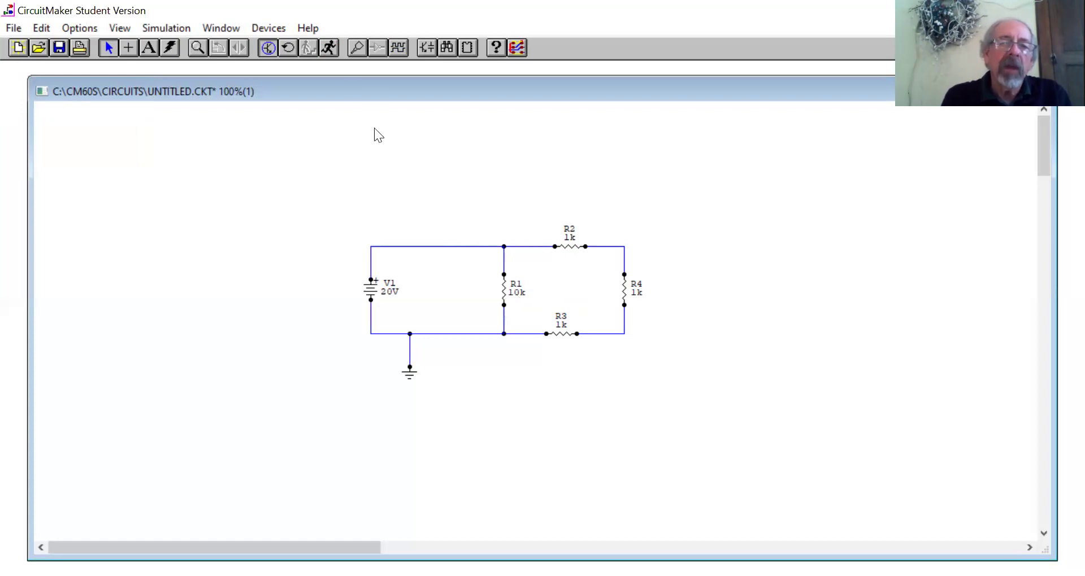
- Run the simulation and measure the voltages above the 10k resistor, after R2, after R4 and after R3
left_click(330, 48)
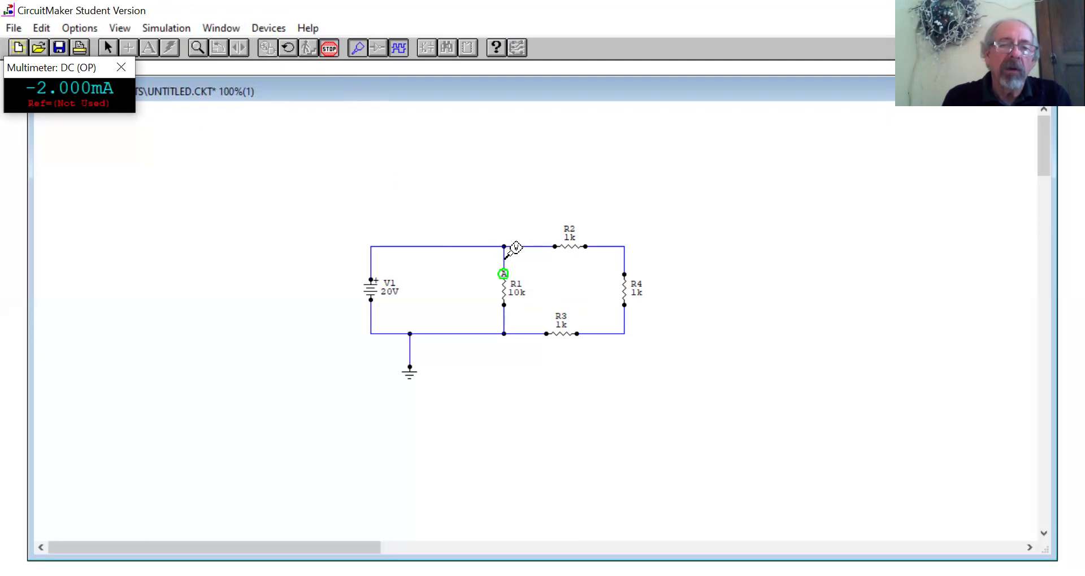
left_click(503, 263)
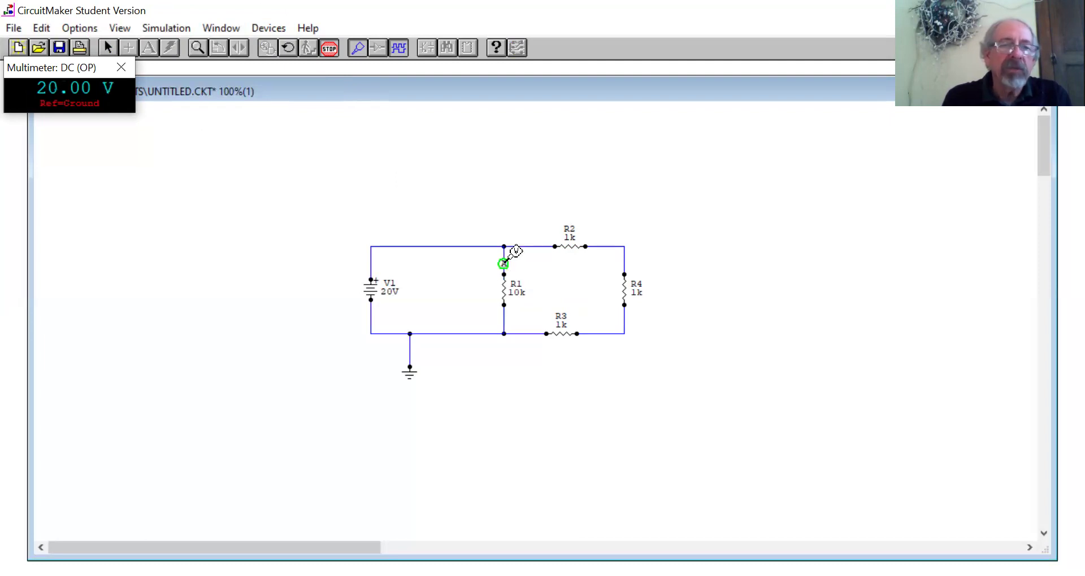
left_click(603, 246)
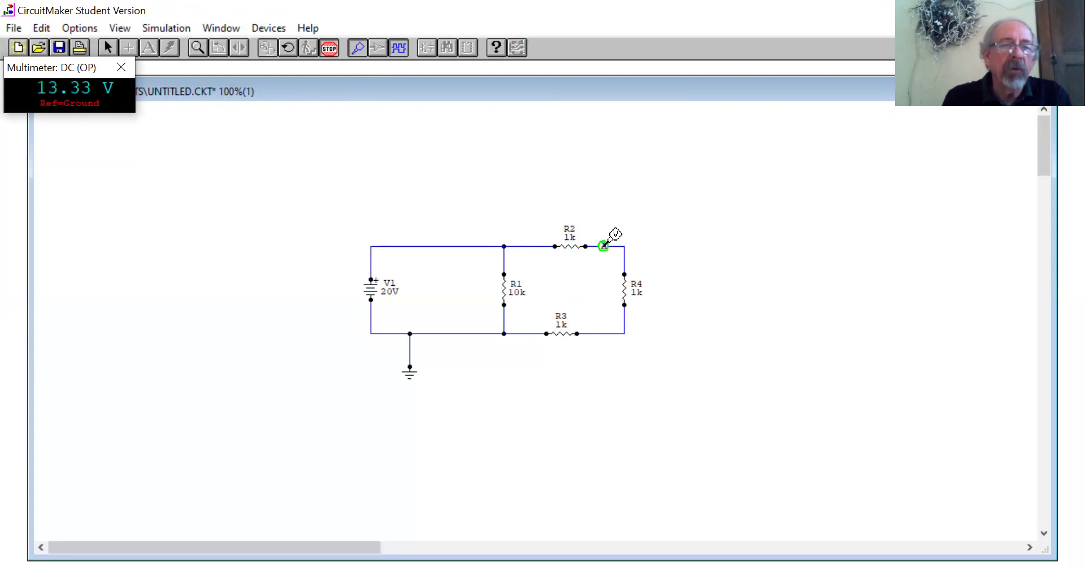
left_click(624, 320)
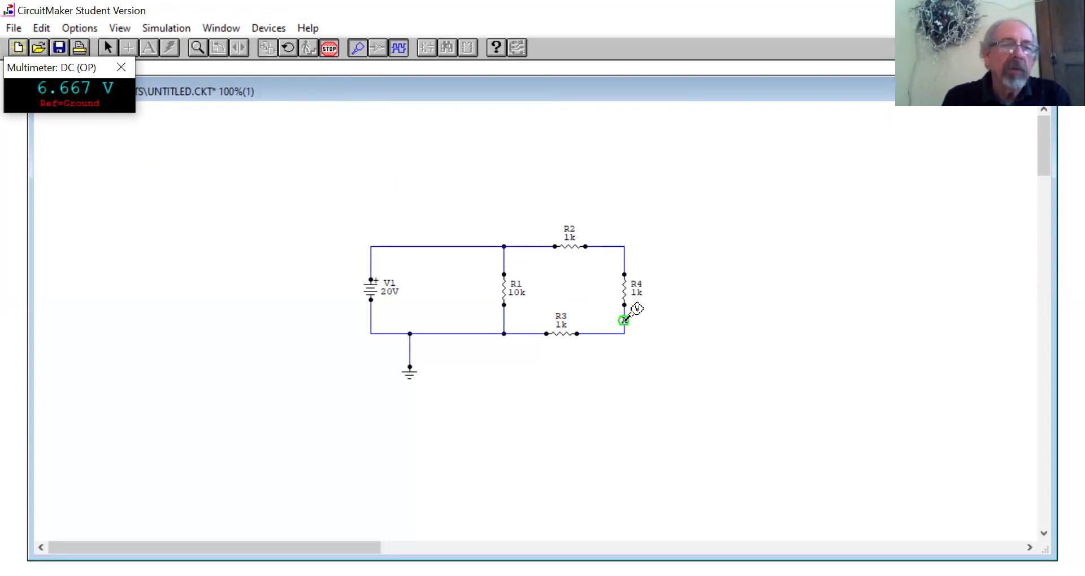
left_click(522, 334)
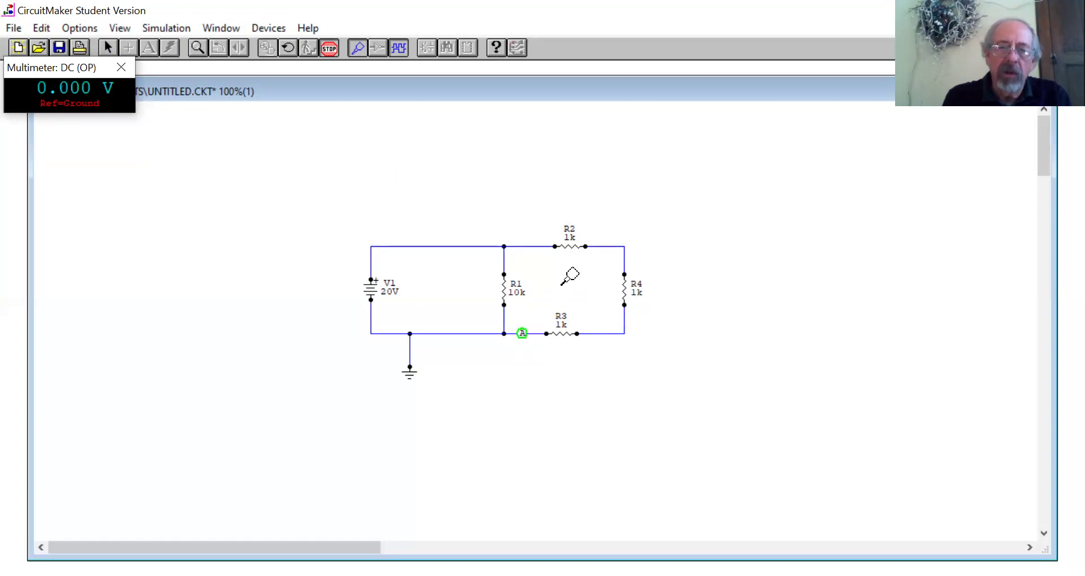
- Measure the currents through R4 and R1, and the power of R1, the battery and R2
left_click(637, 266)
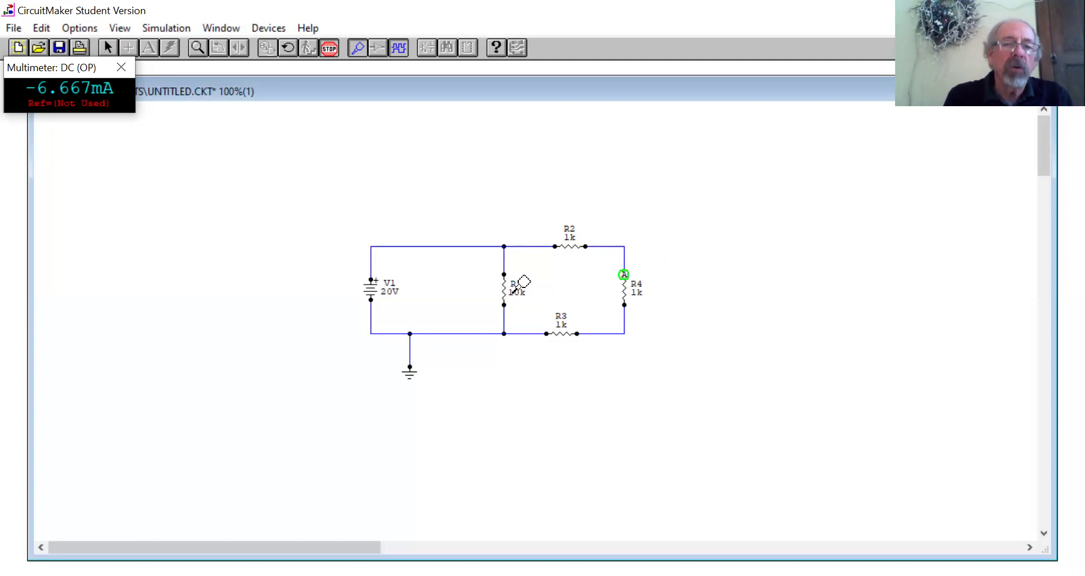
left_click(505, 275)
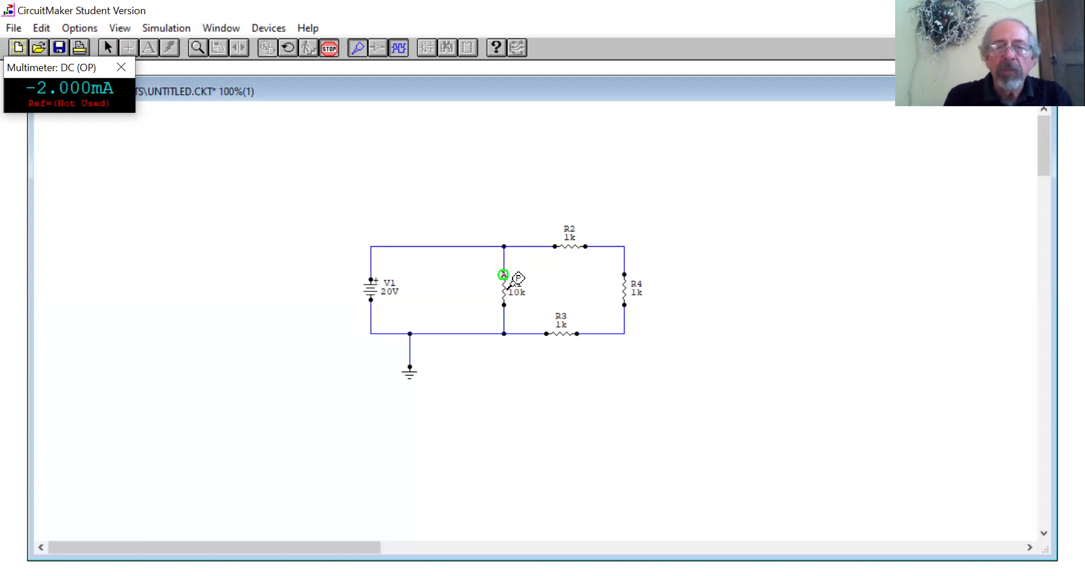
left_click(506, 289)
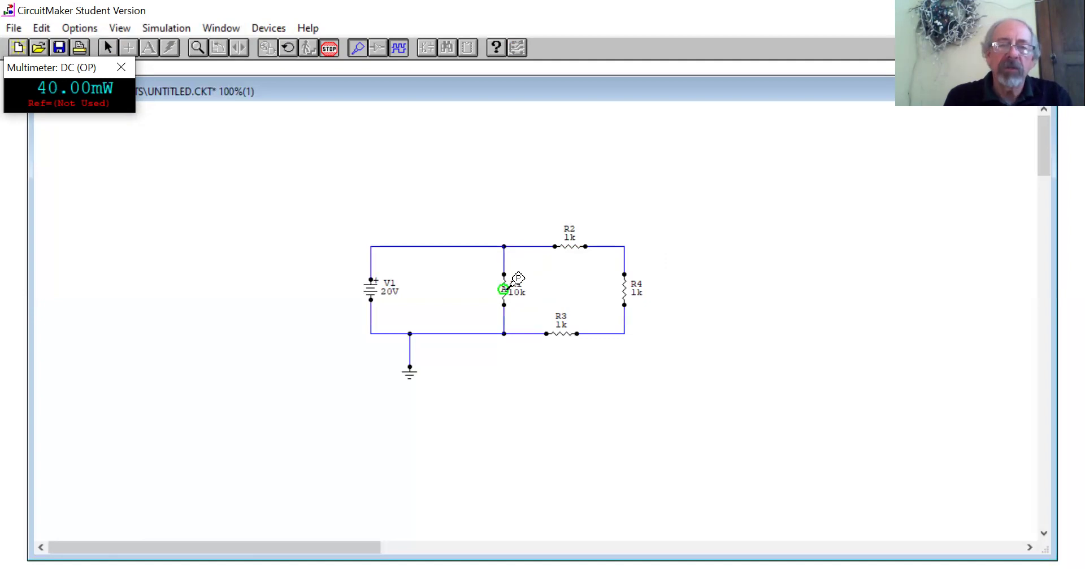
left_click(371, 289)
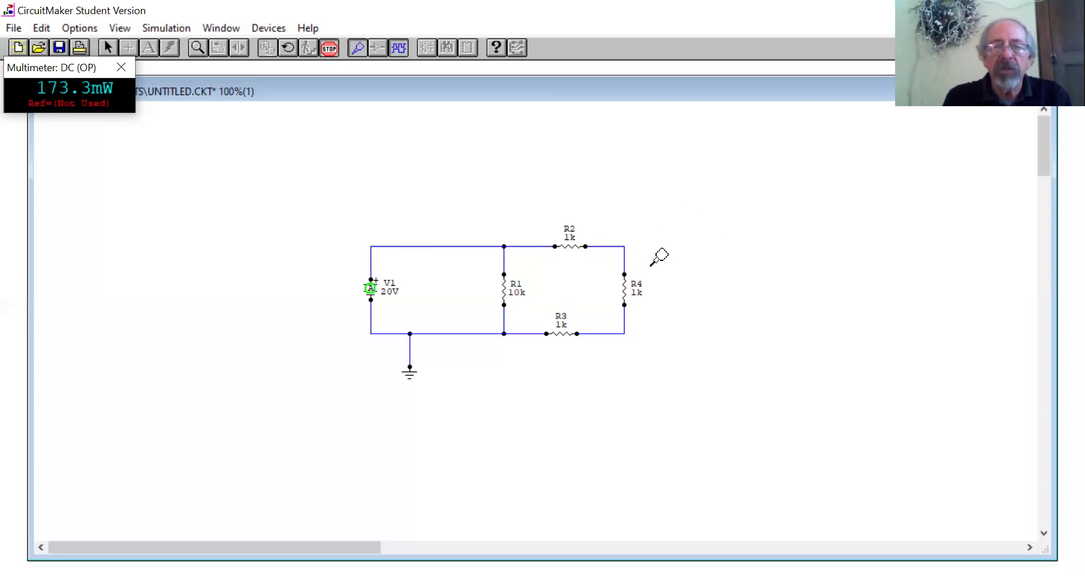
left_click(571, 246)
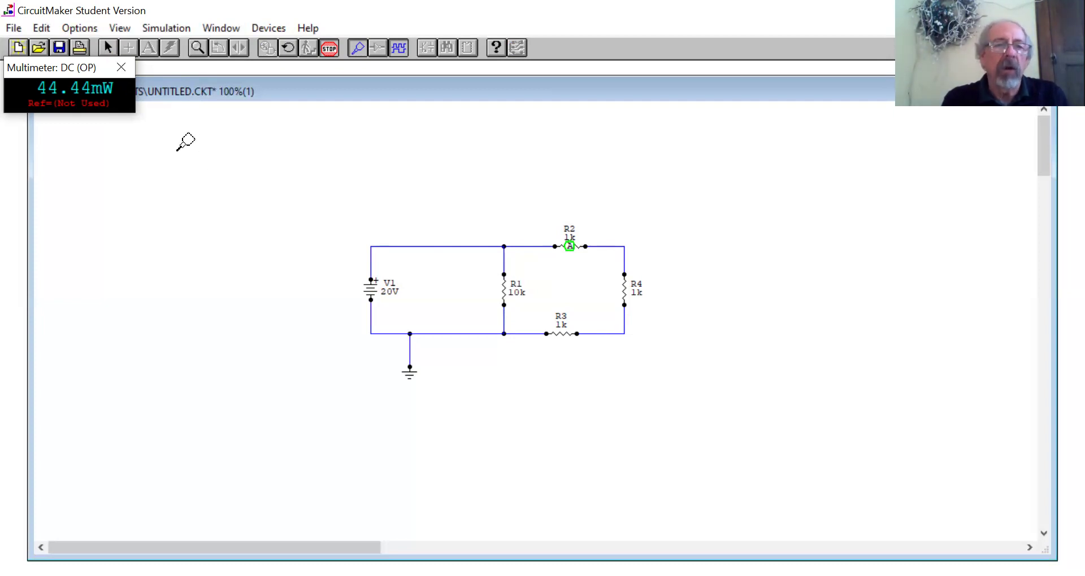
- Close the multimeter and try to reopen its window while the simulation is stopped
left_click(125, 70)
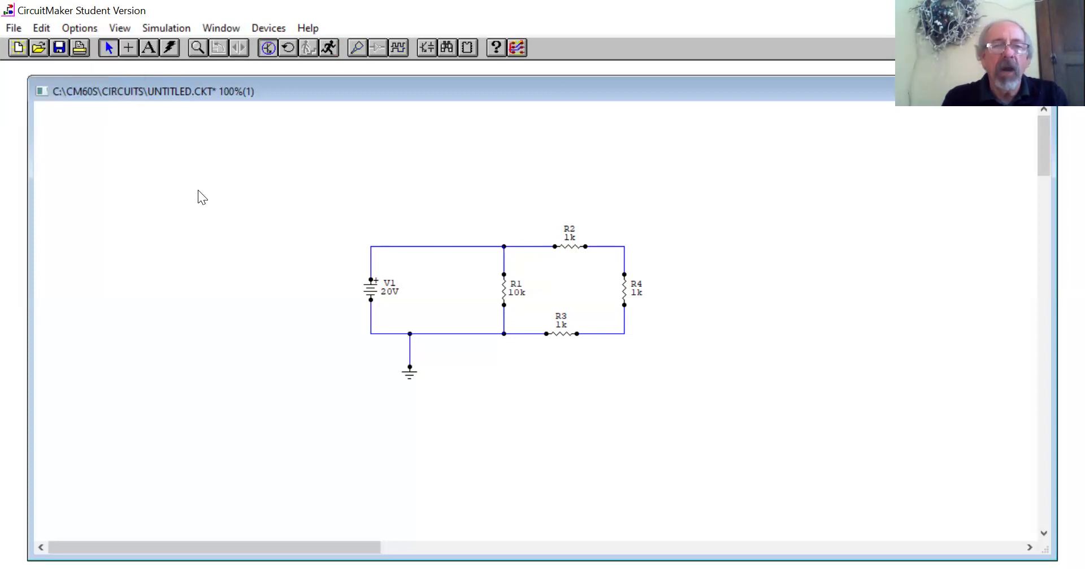
left_click(229, 28)
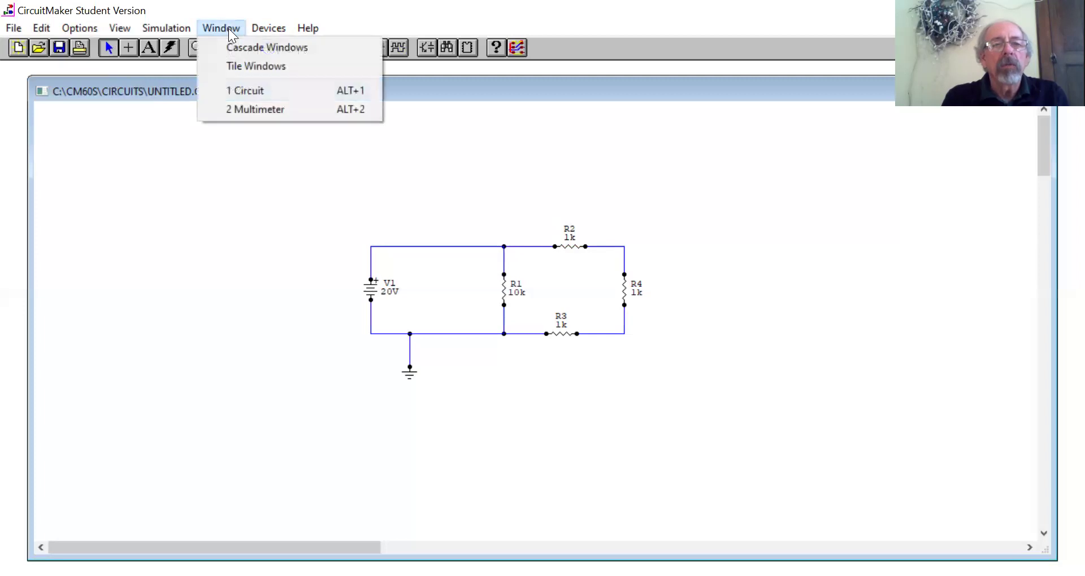
left_click(241, 110)
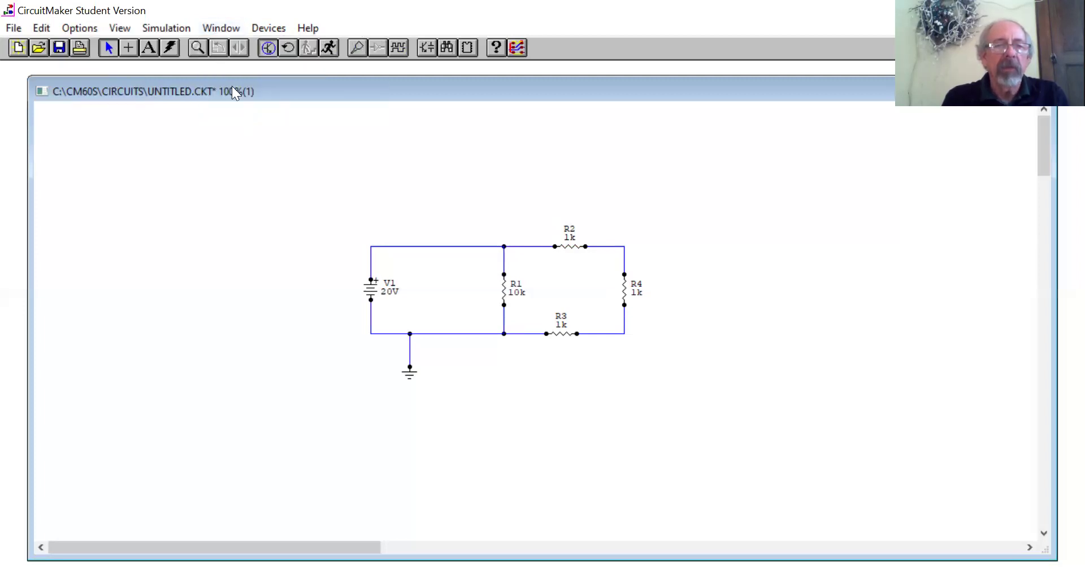
left_click(223, 30)
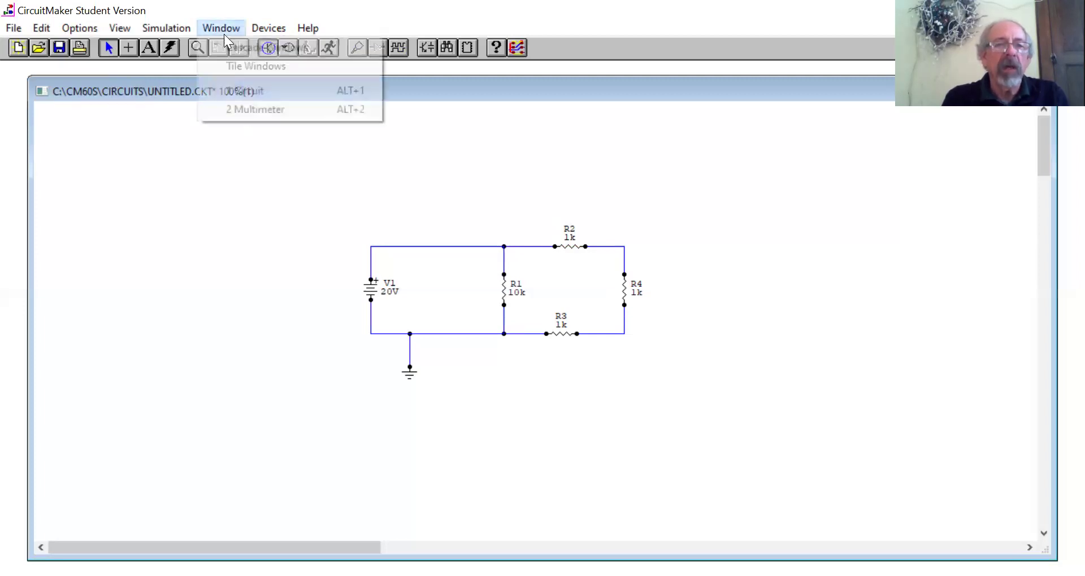
left_click(244, 109)
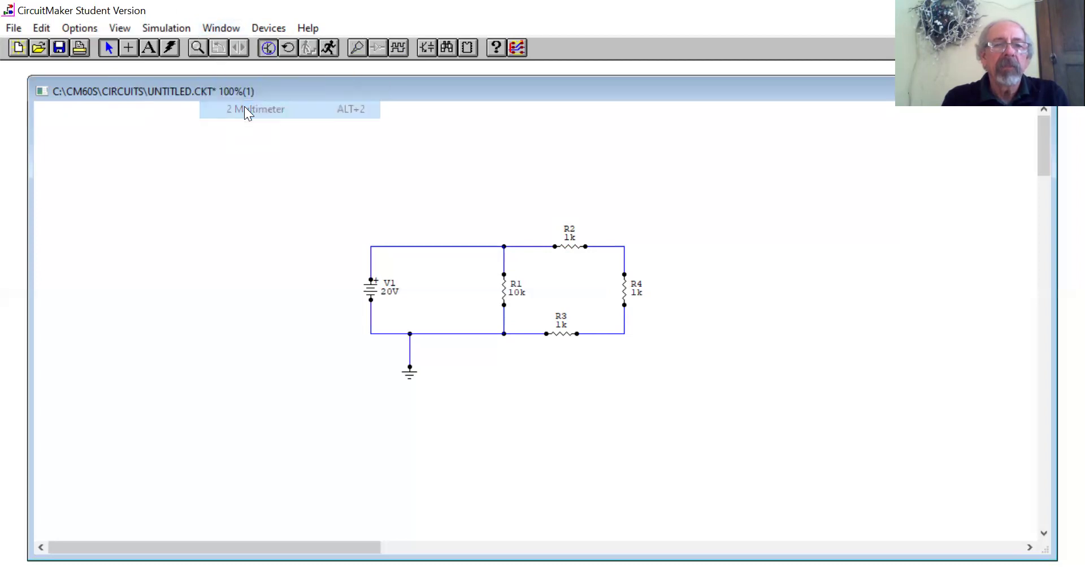
- Restart the simulation and bring back the multimeter window
left_click(330, 48)
left_click(222, 28)
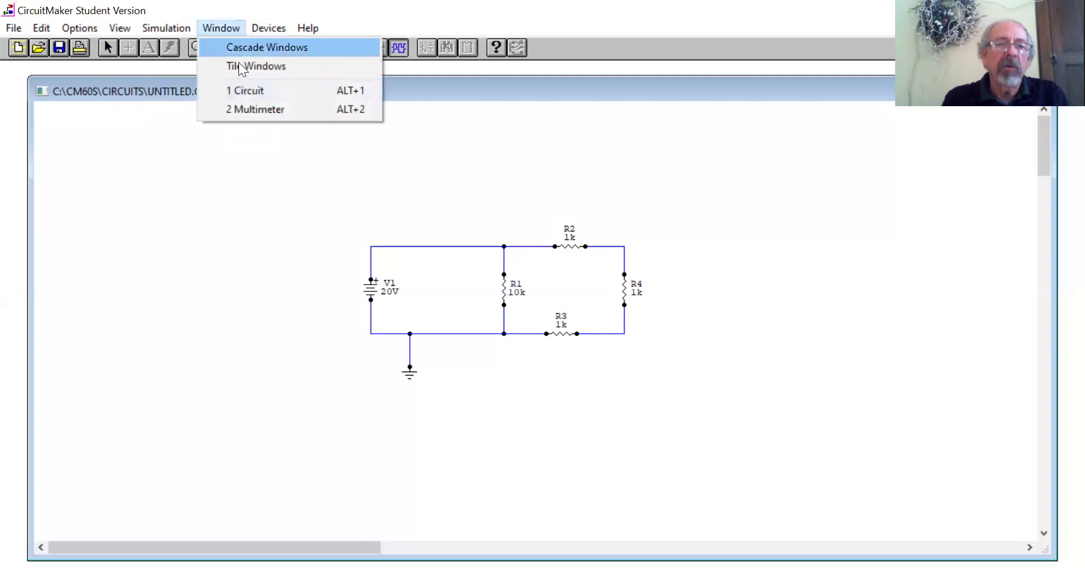
left_click(246, 111)
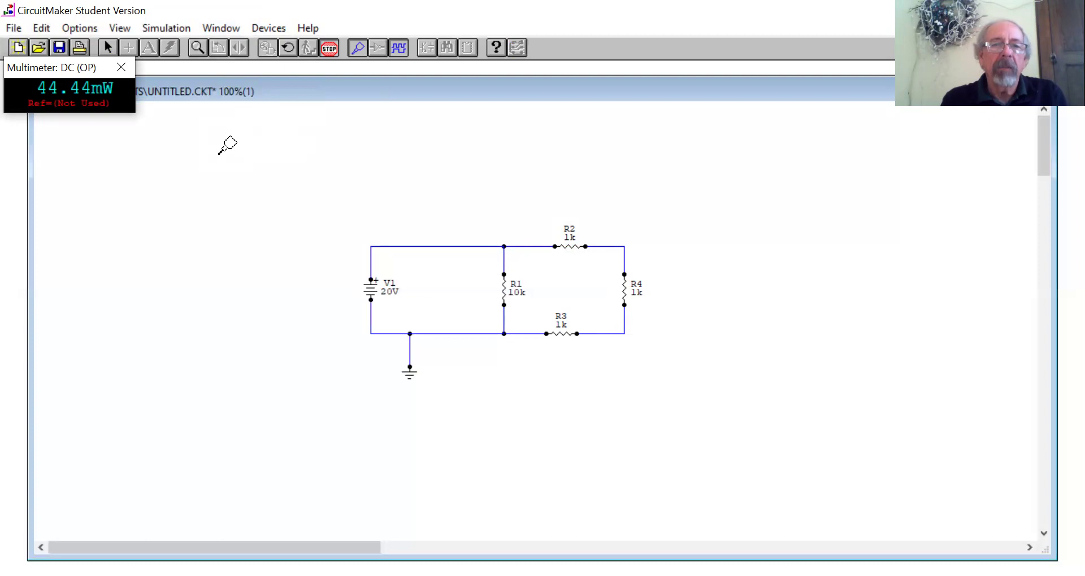
- Stop the simulation and start a new circuit without saving the changes to the current one
left_click(330, 48)
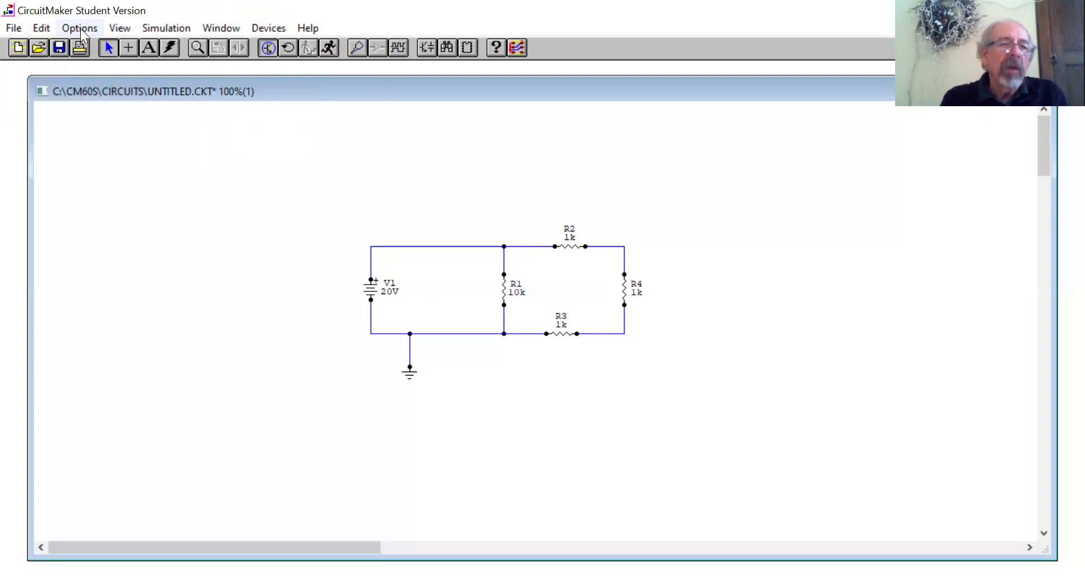
left_click(17, 27)
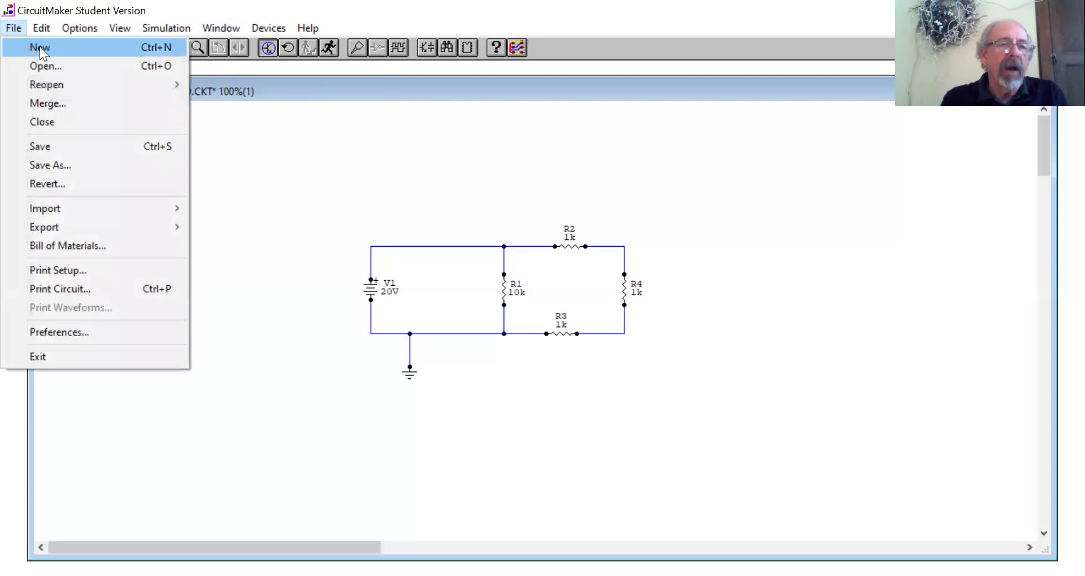
left_click(39, 46)
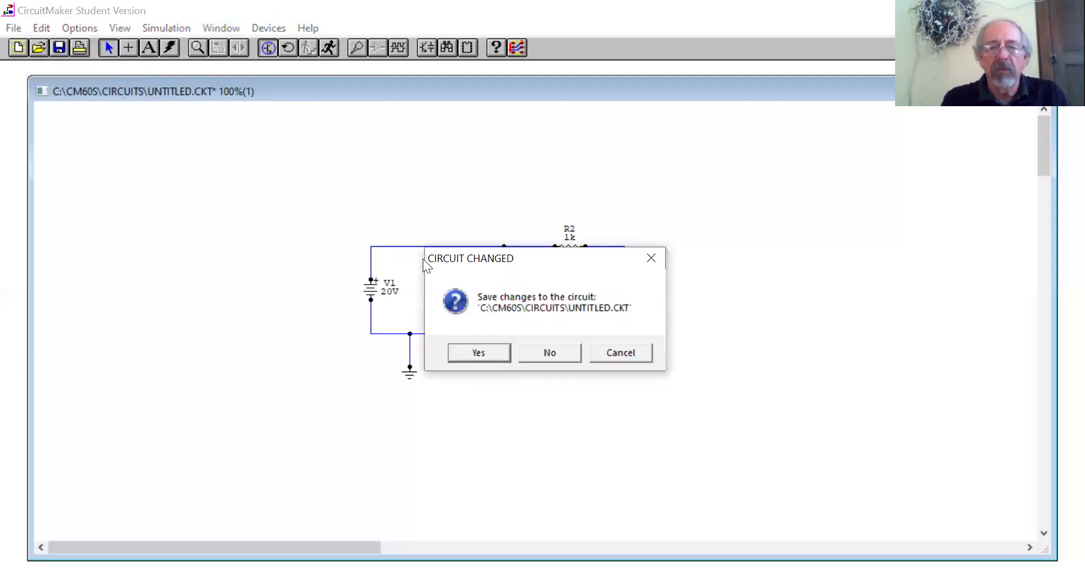
left_click(540, 352)
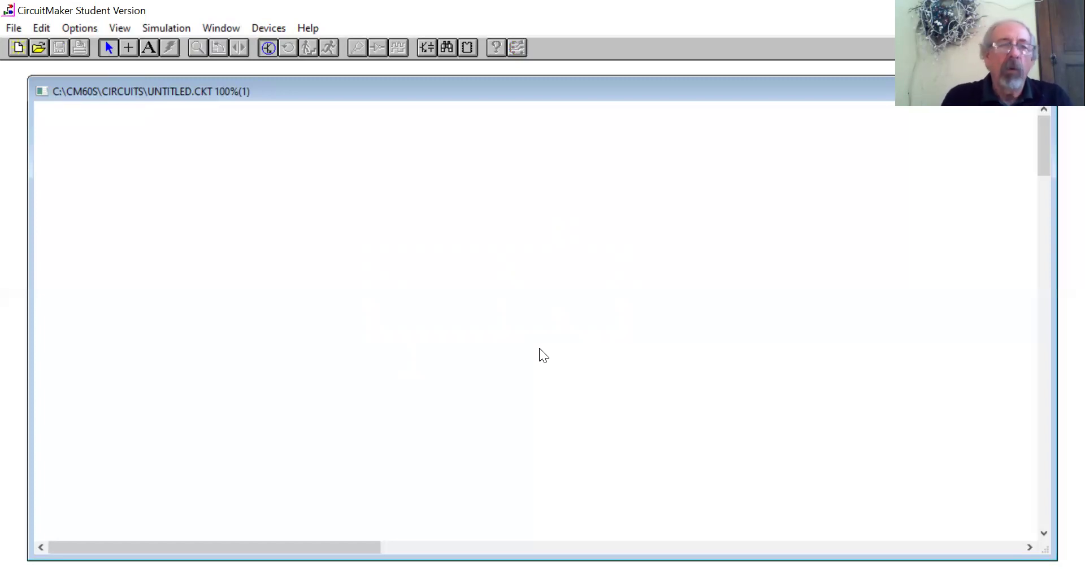
left_click(14, 28)
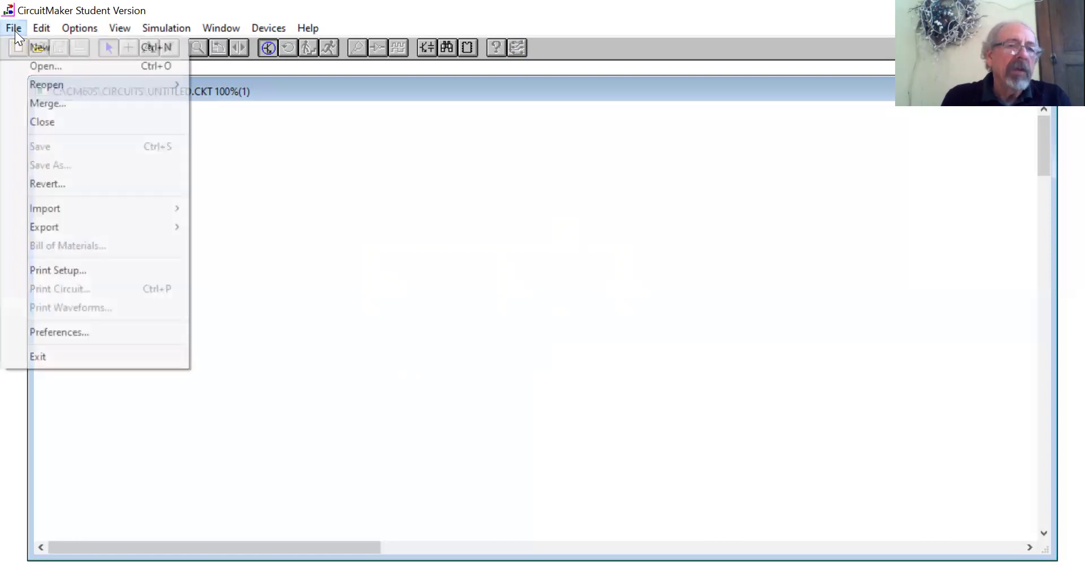
mouse_move(46, 87)
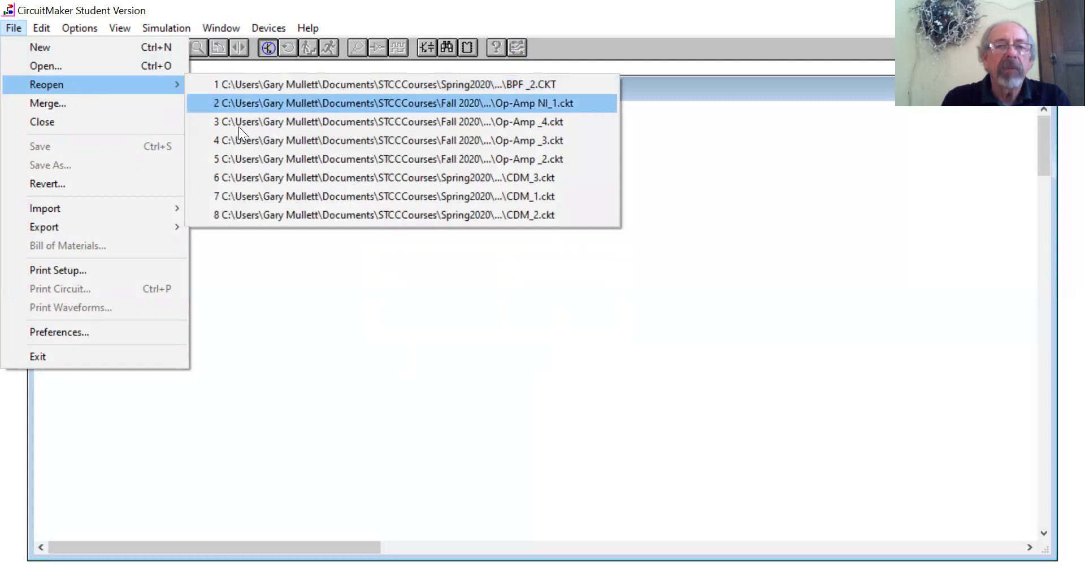
left_click(279, 249)
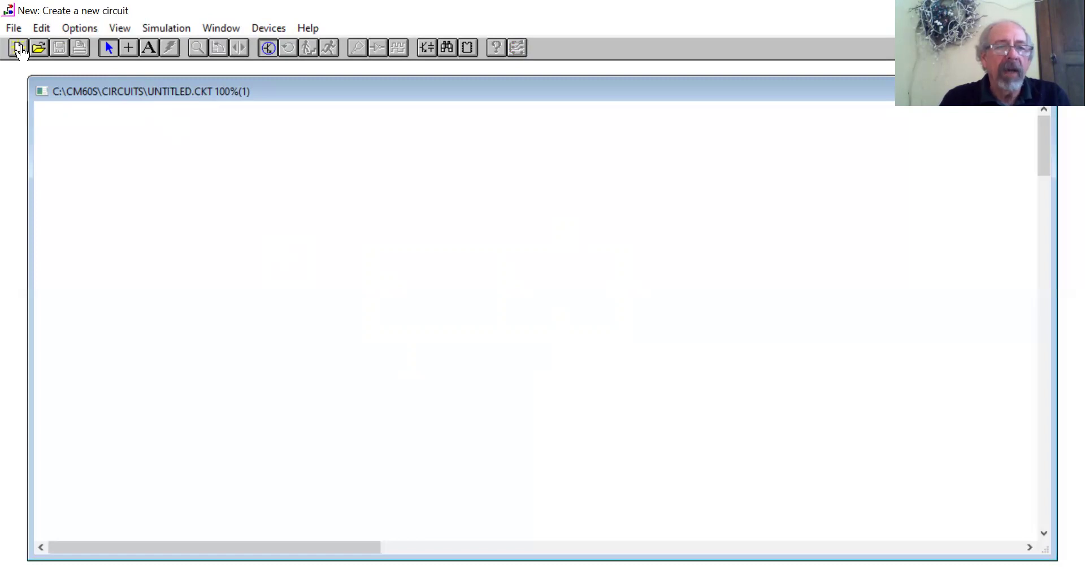
- Place a -1/1V signal generator in the empty circuit
left_click(263, 31)
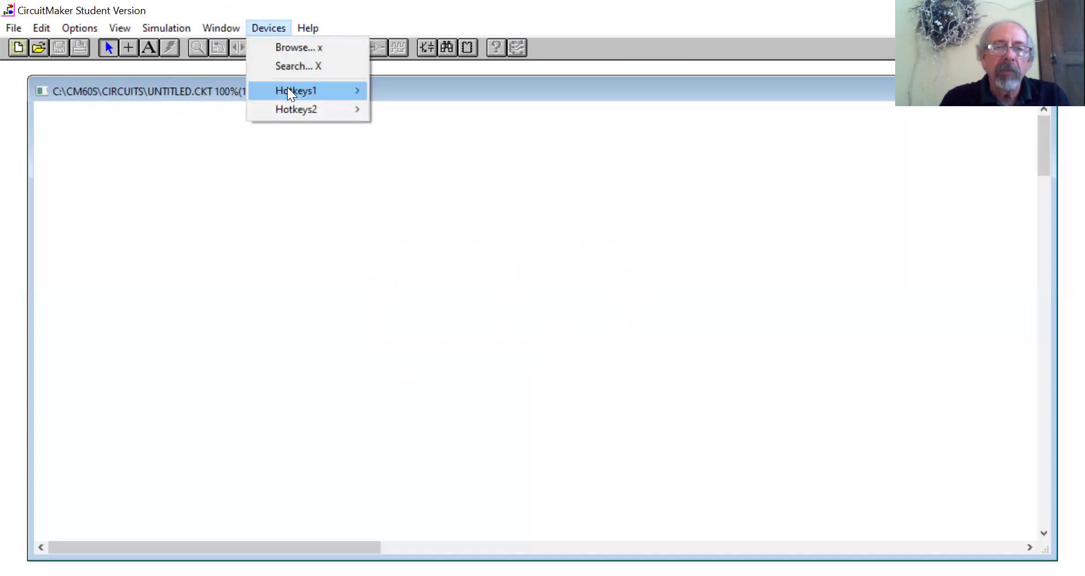
mouse_move(287, 89)
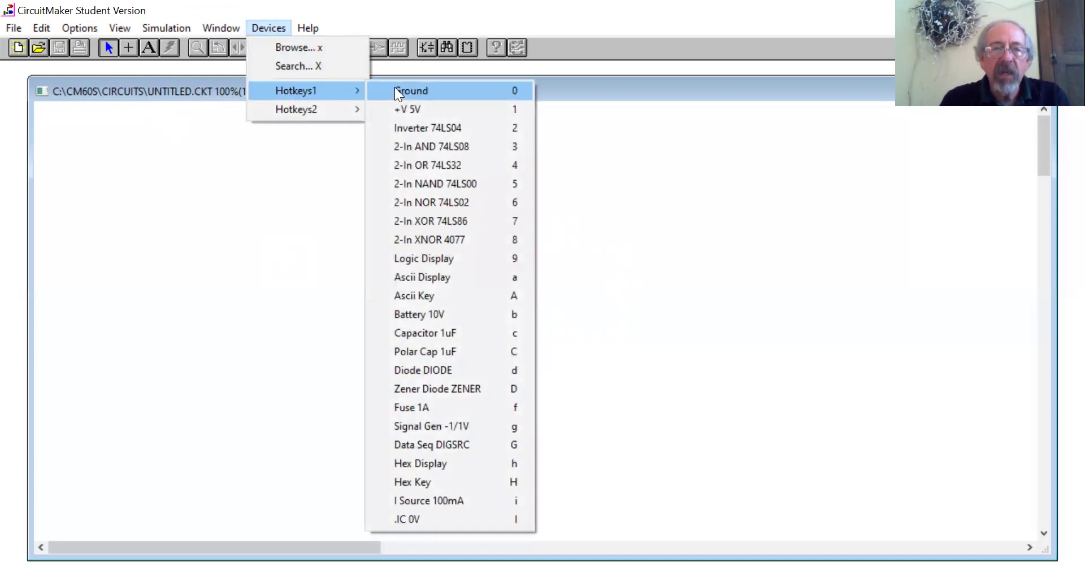
left_click(416, 426)
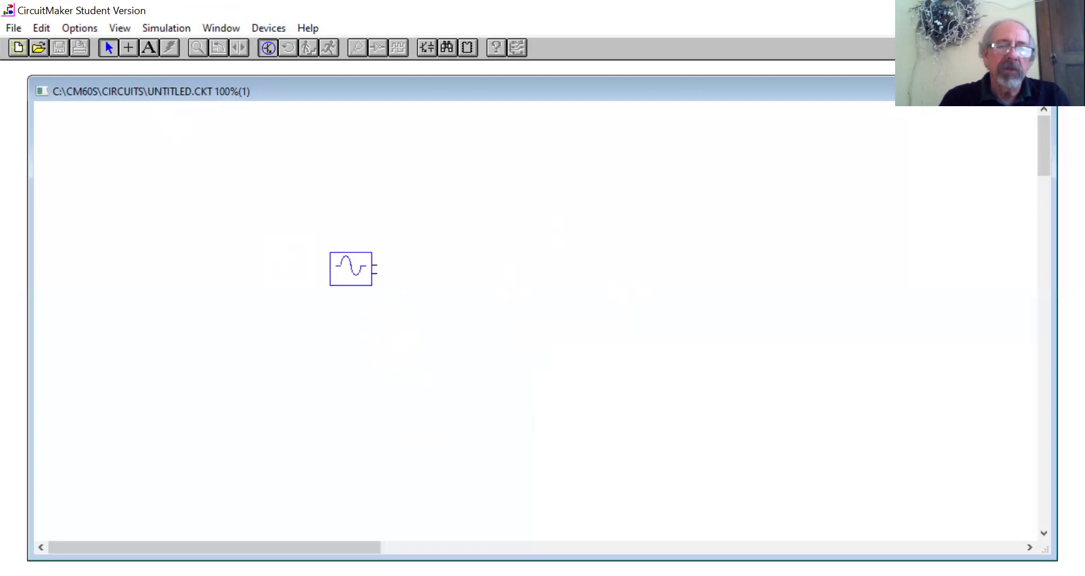
left_click(351, 273)
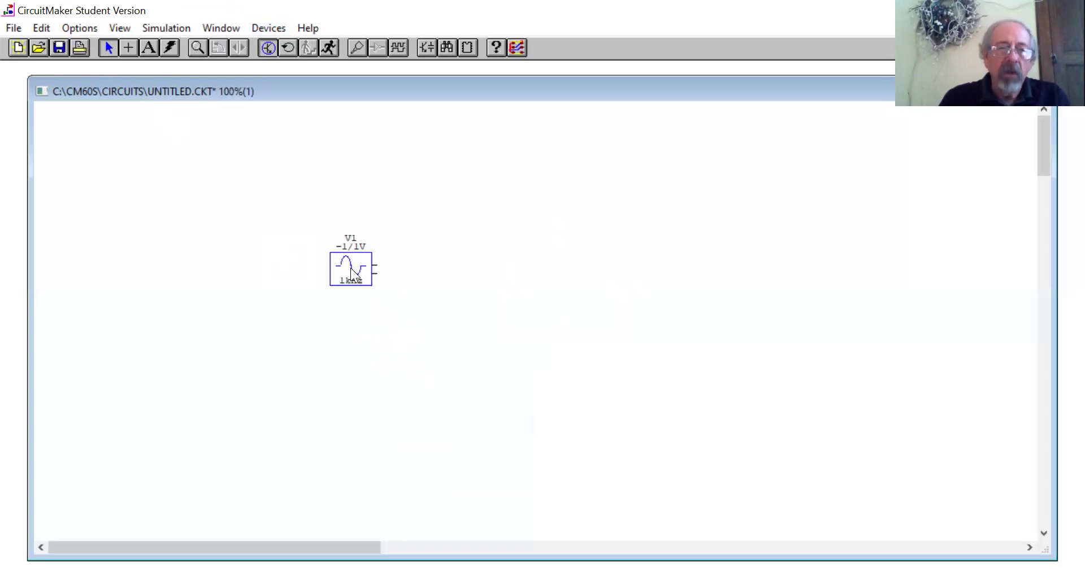
- Examine the signal generator's sine wave settings and its available waveform types
right_click(351, 274)
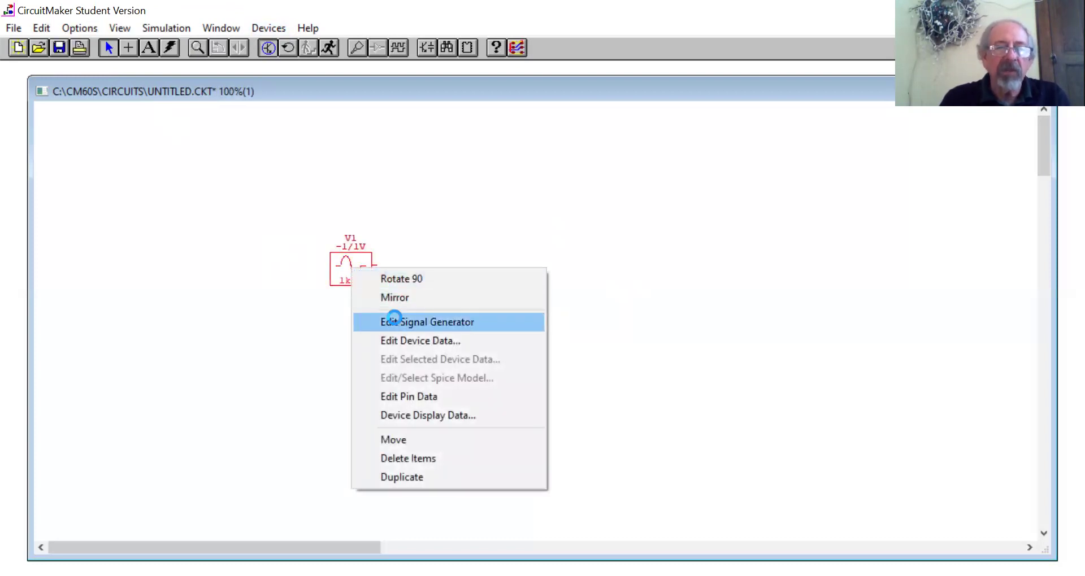
left_click(396, 322)
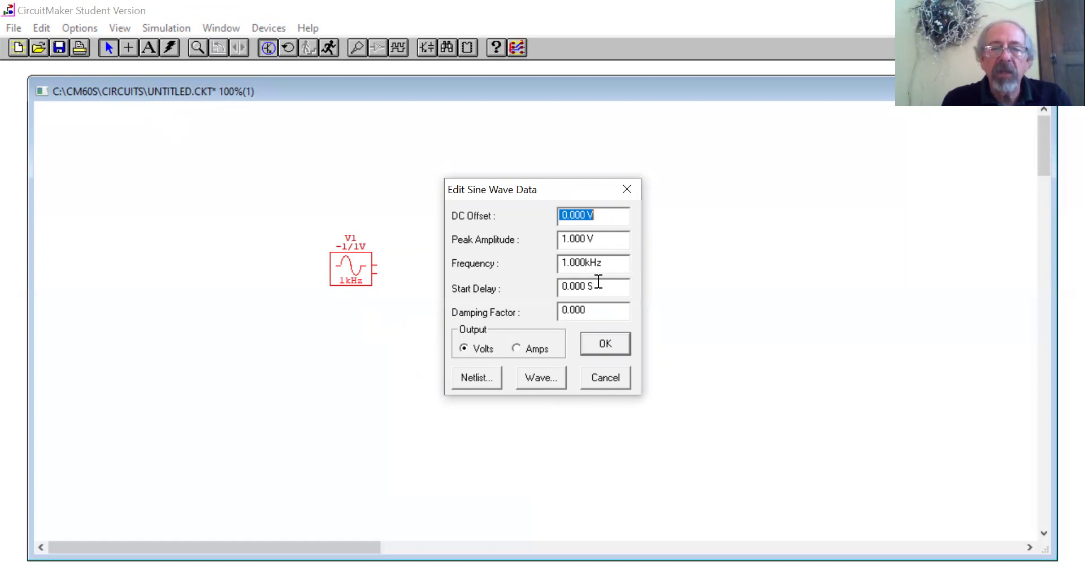
left_click(541, 377)
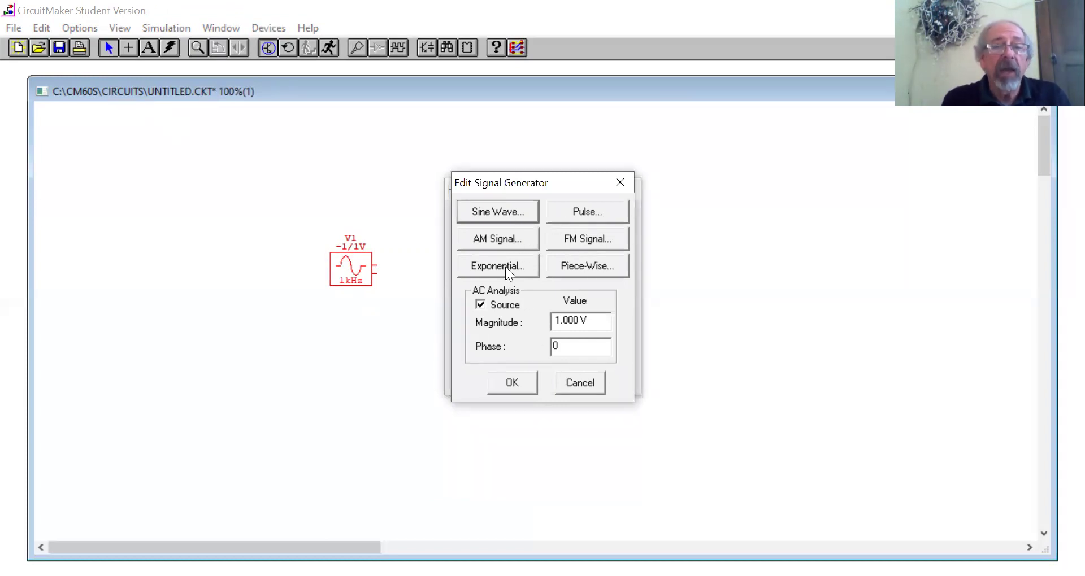
left_click(576, 388)
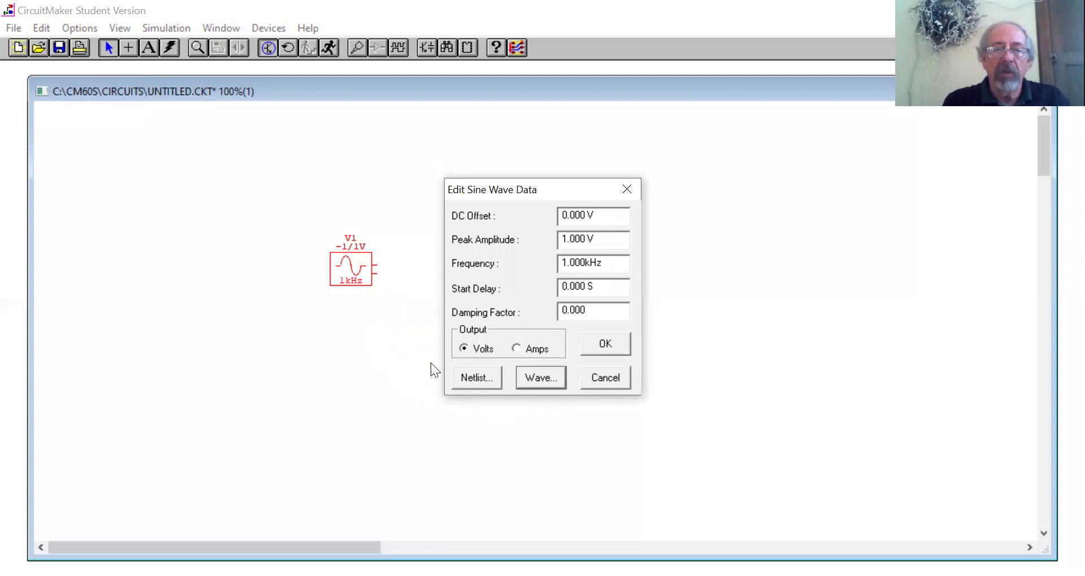
left_click(605, 343)
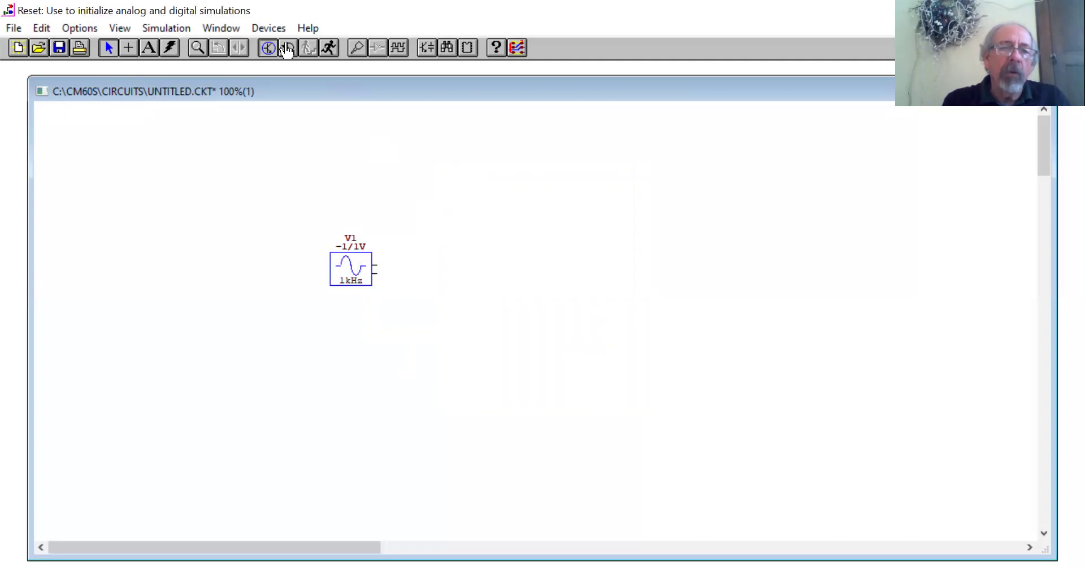
- Place a 1k resistor beside the signal generator and rotate it 90 degrees to stand vertically
left_click(278, 27)
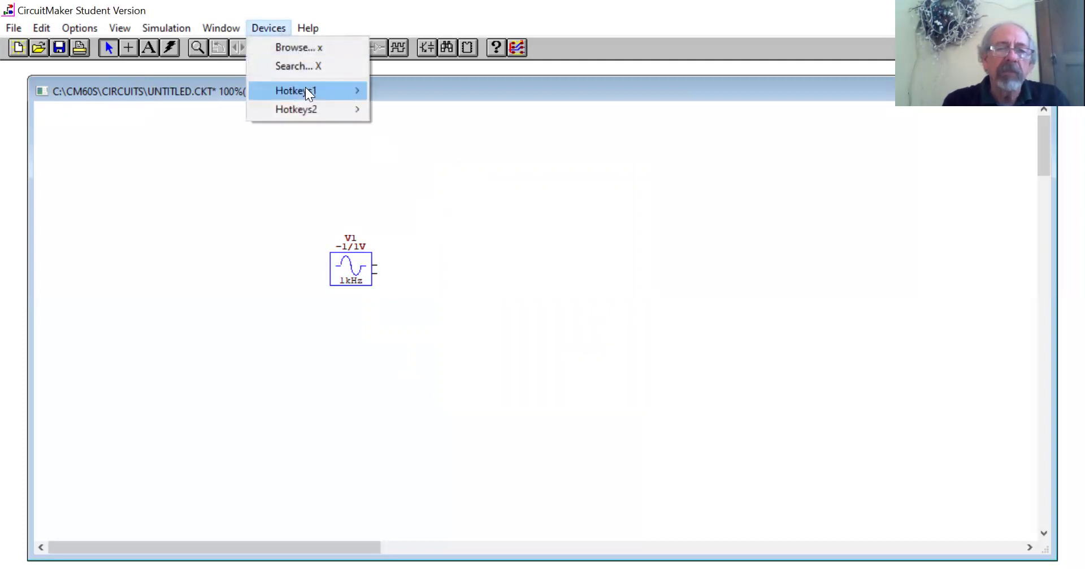
mouse_move(311, 110)
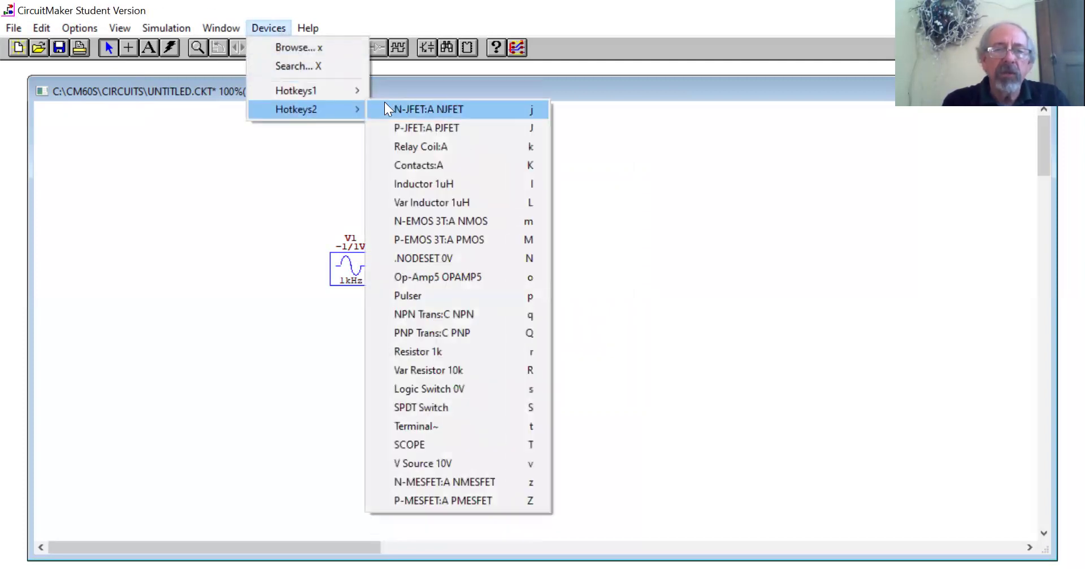
left_click(410, 351)
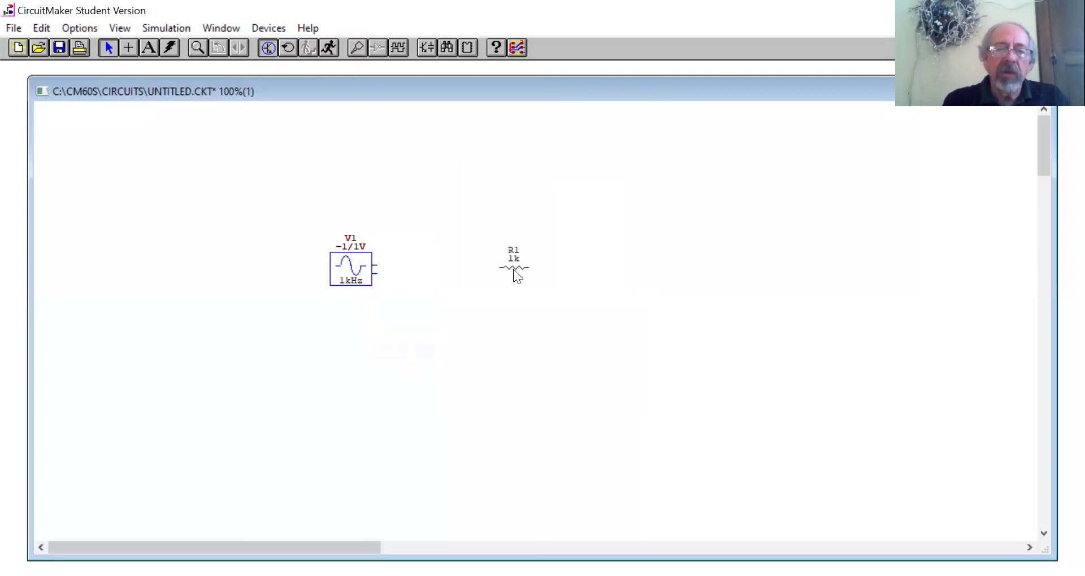
right_click(513, 269)
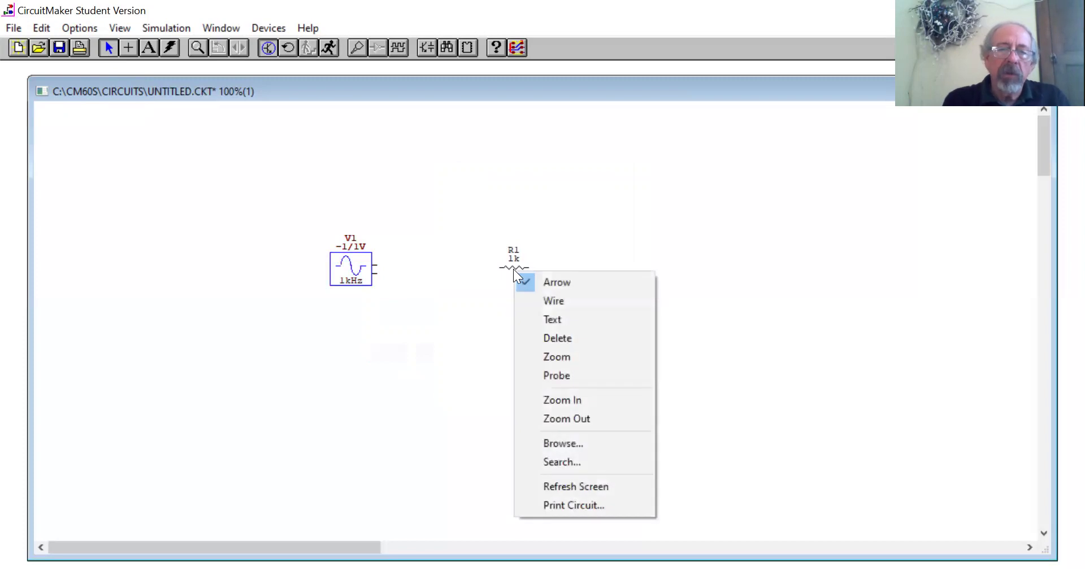
left_click(528, 281)
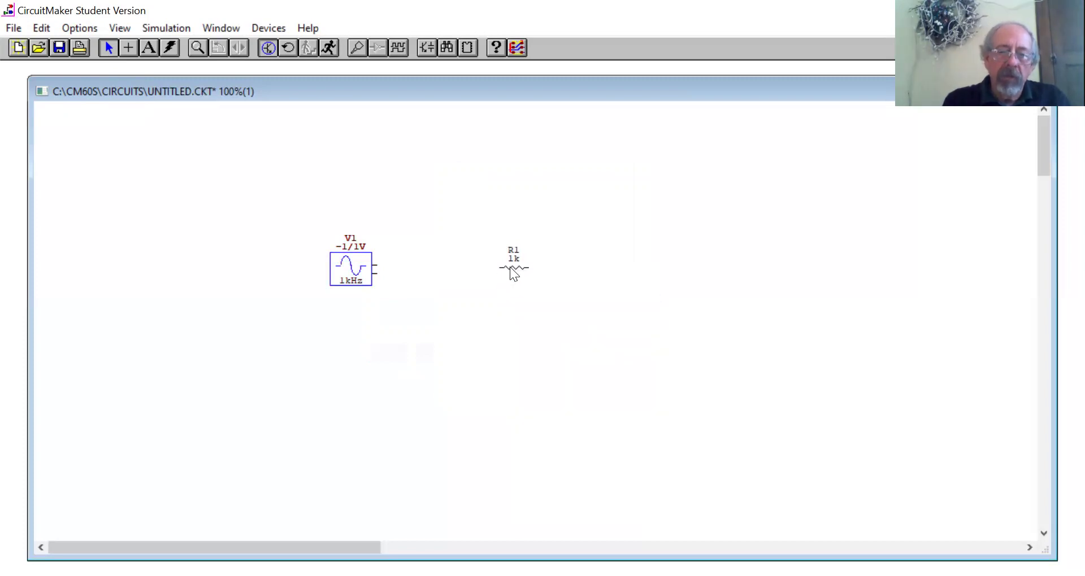
right_click(510, 267)
left_click(548, 279)
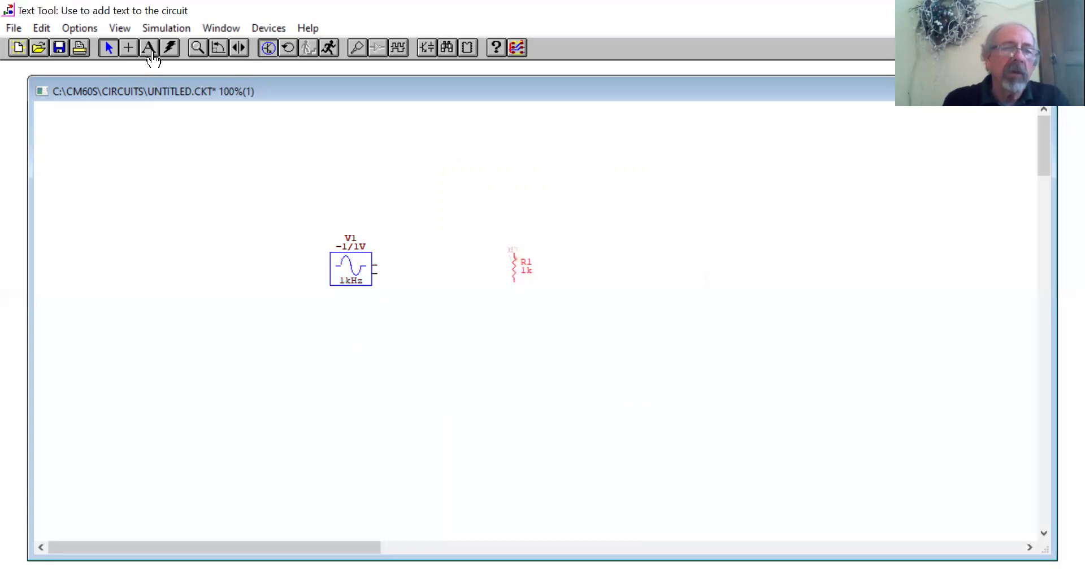
- Wire both signal generator outputs to the two ends of the resistor
left_click(128, 47)
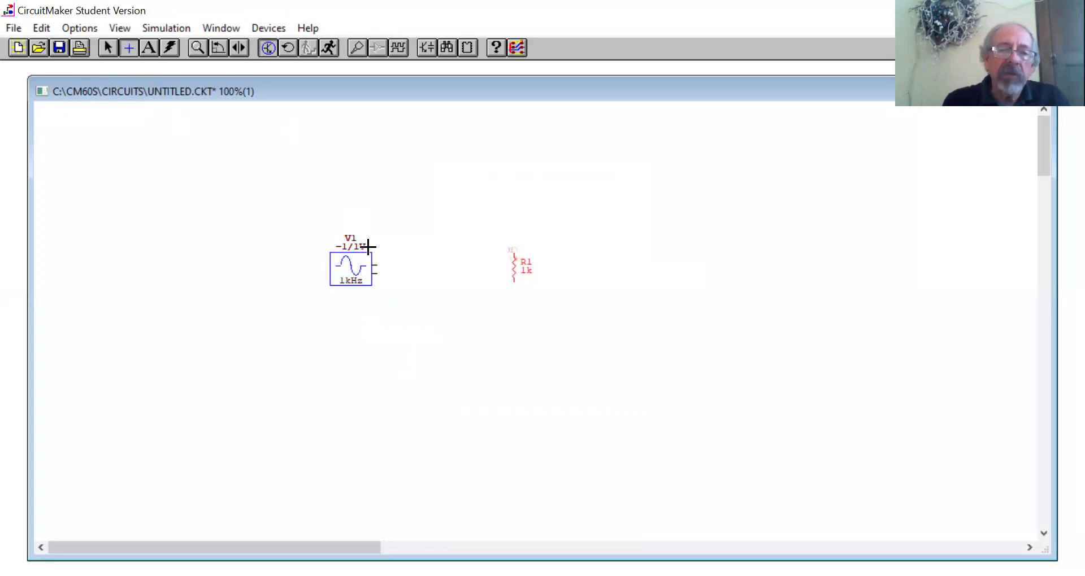
mouse_move(375, 264)
left_mouse_down()
mouse_move(513, 252)
mouse_move(373, 276)
left_mouse_up()
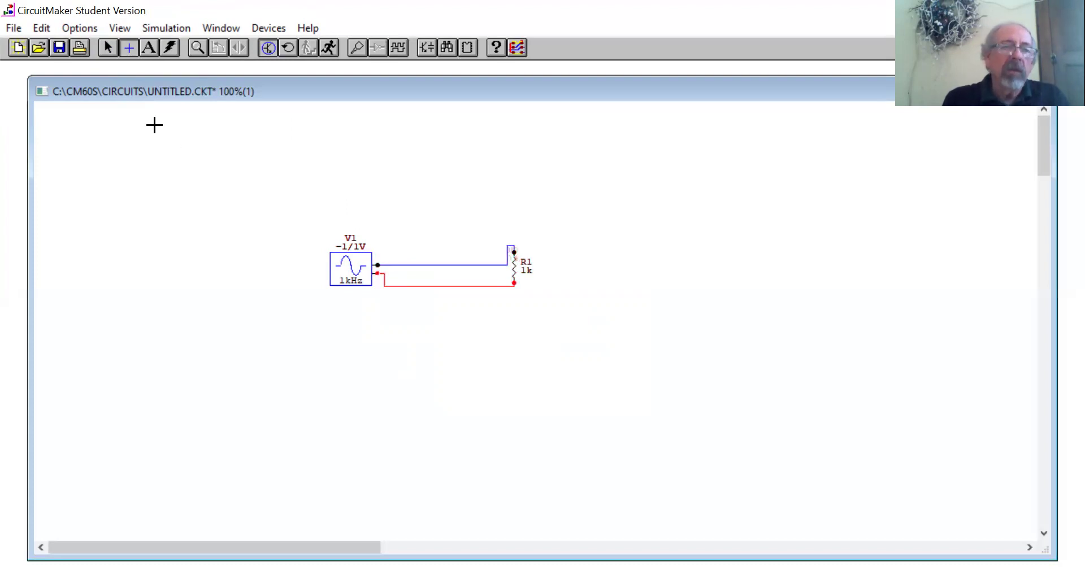
left_click(108, 48)
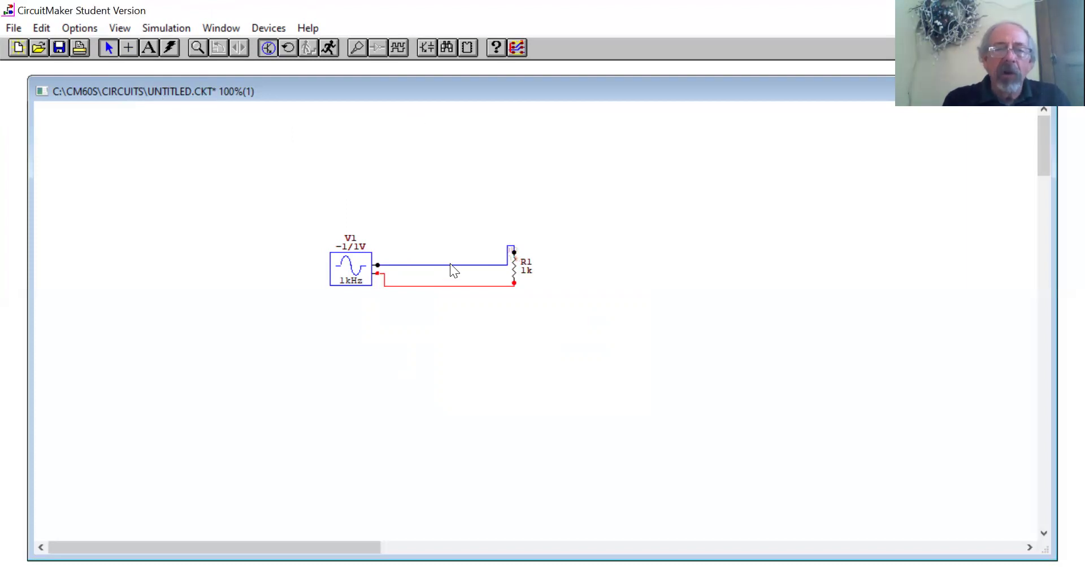
- Reroute the upper and lower wires so they form a rectangular loop between the signal generator and the resistor
left_click_drag(451, 264, 514, 253)
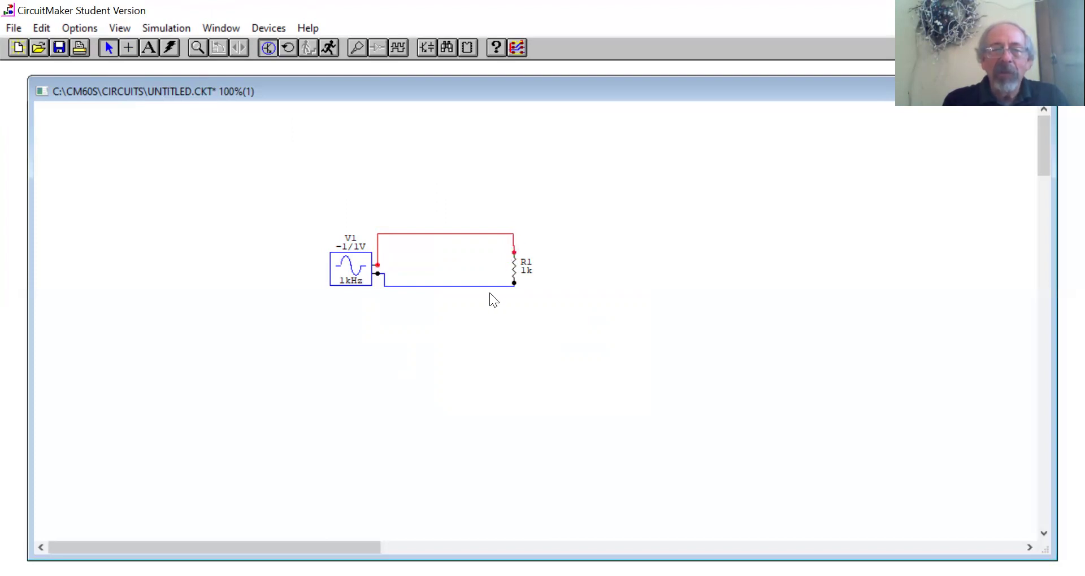
left_click_drag(490, 287, 465, 305)
left_click_drag(384, 291, 377, 291)
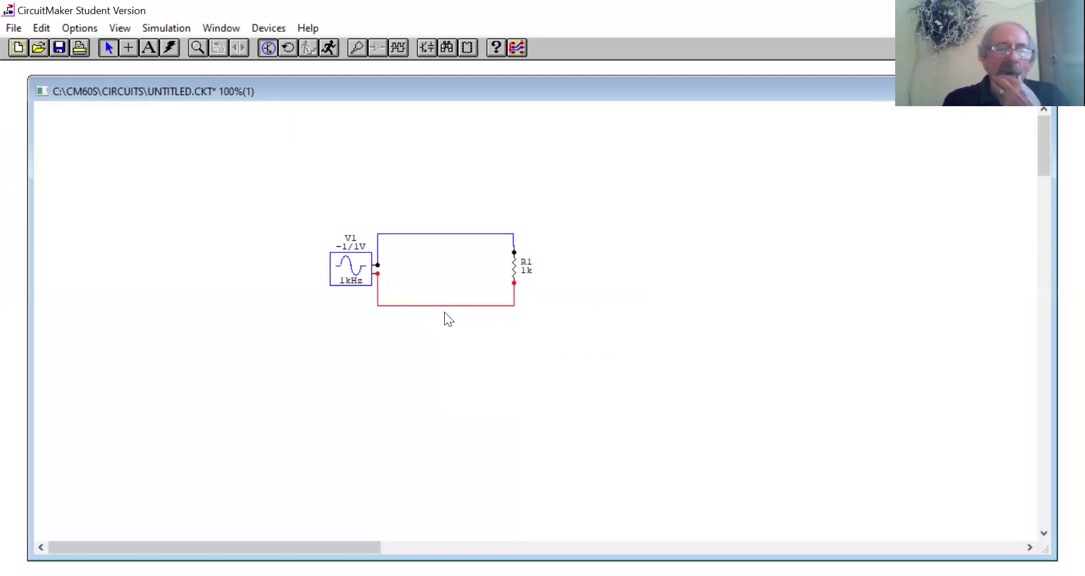
left_click(459, 323)
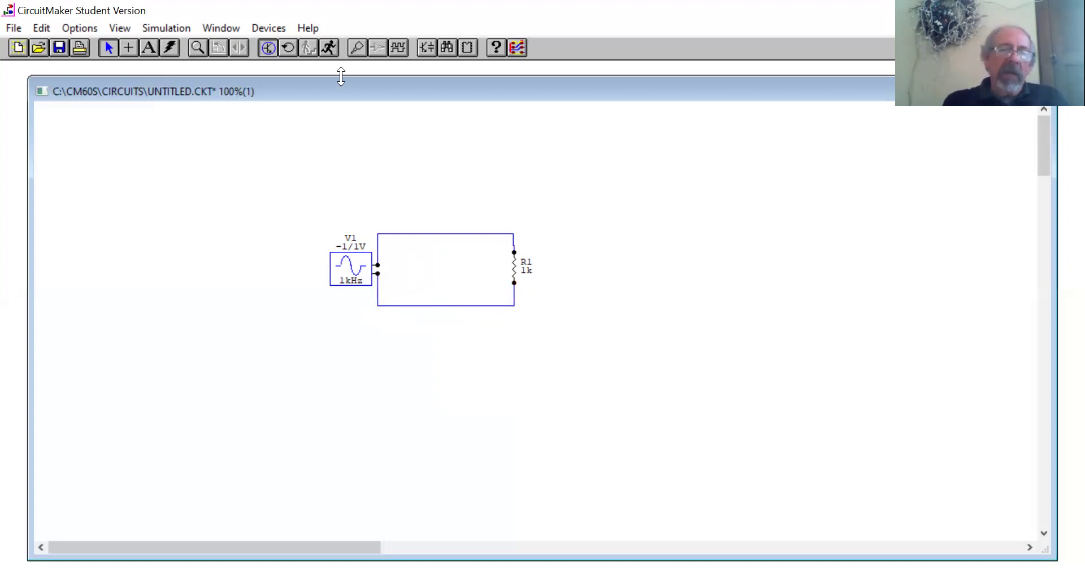
- Try to run the simulation without a ground in the circuit
left_click(329, 50)
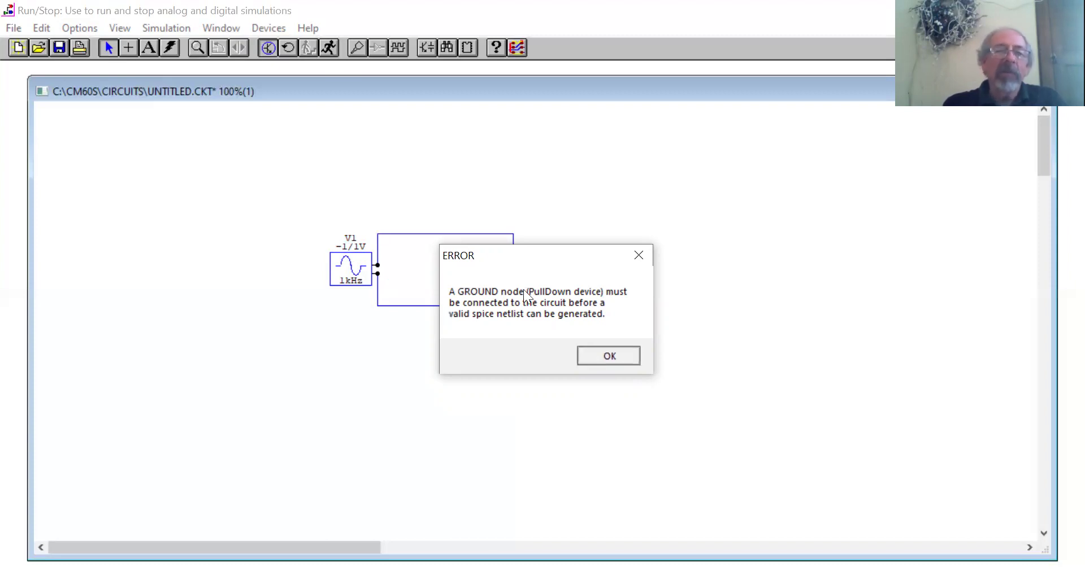
left_click(588, 356)
- Place a ground below the circuit and wire it to the lower wire of the loop
left_click(277, 28)
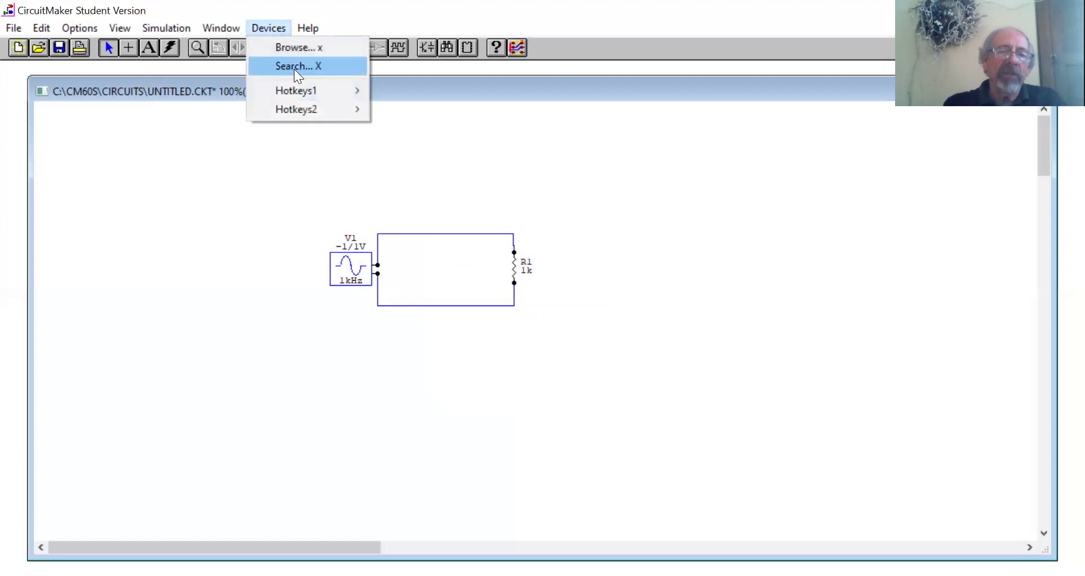
mouse_move(299, 91)
left_click(403, 91)
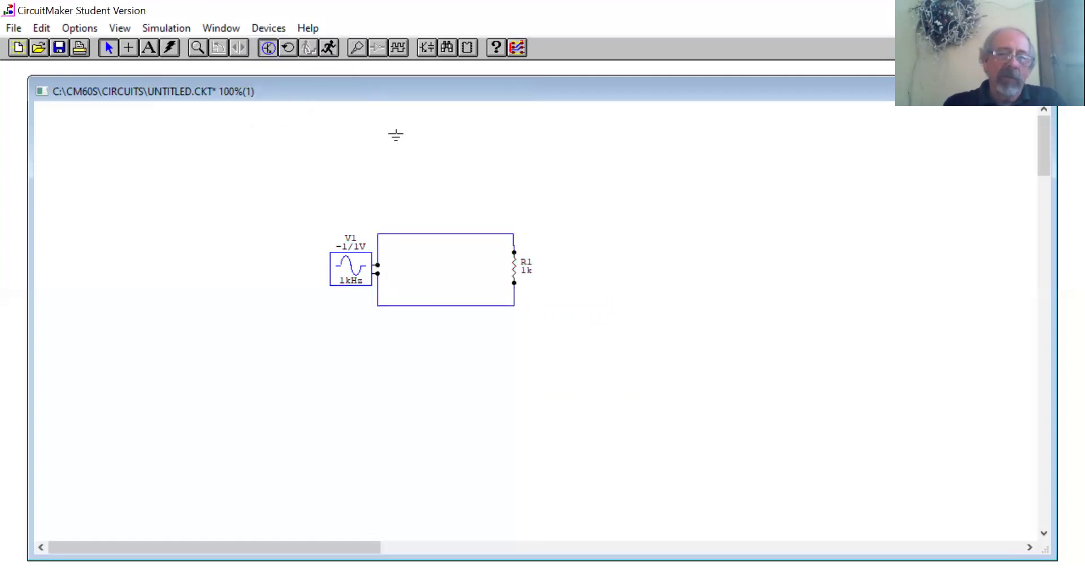
left_click(396, 351)
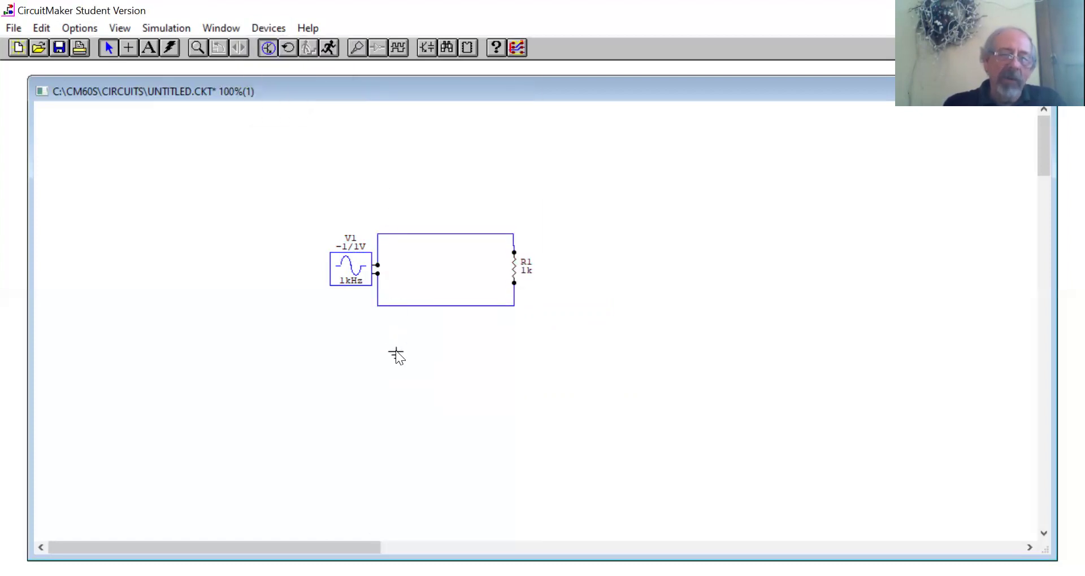
left_click(129, 48)
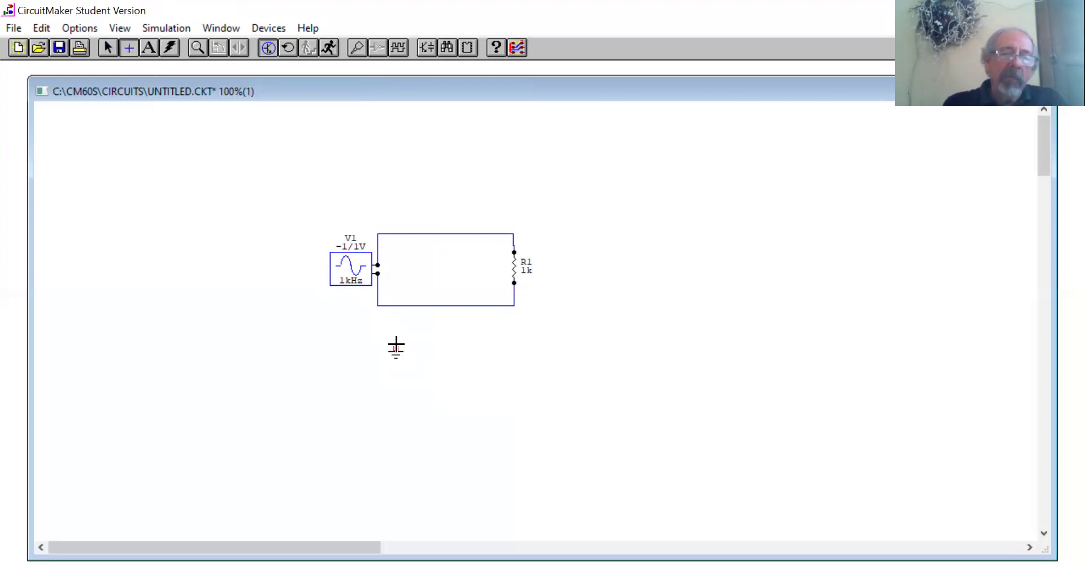
left_click_drag(397, 305, 396, 347)
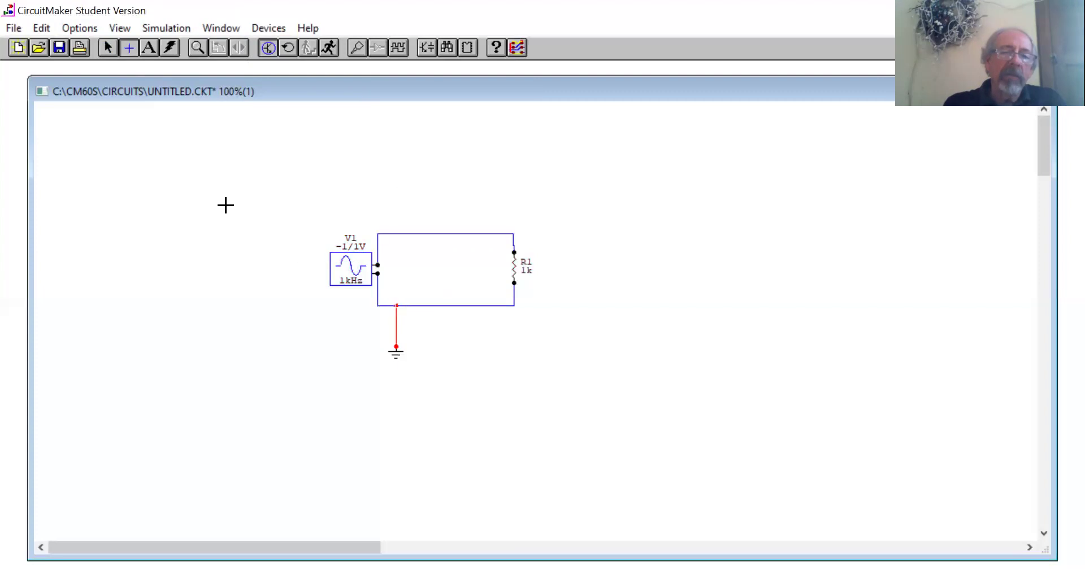
left_click(108, 47)
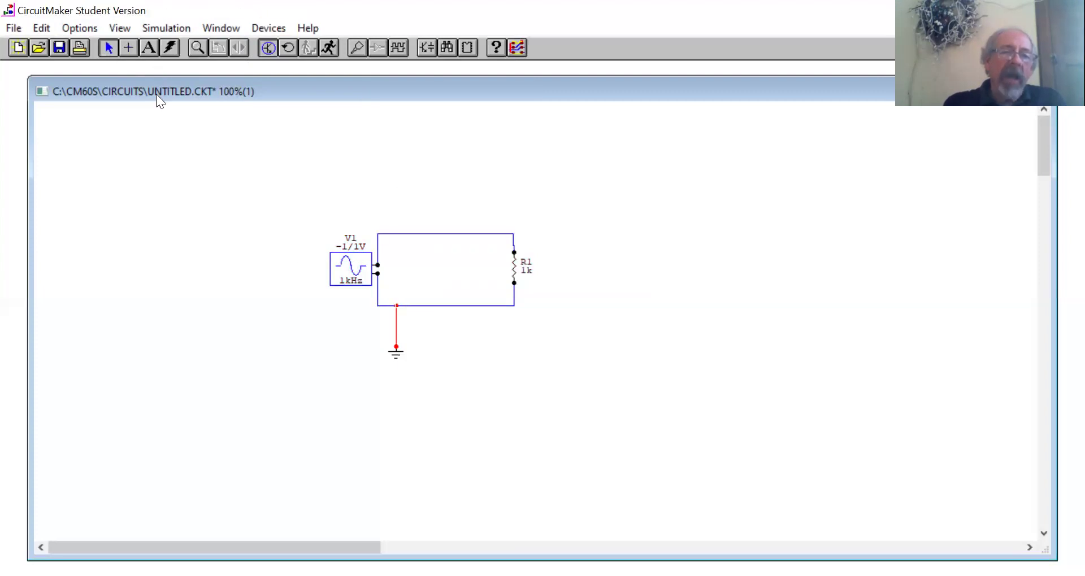
left_click(309, 385)
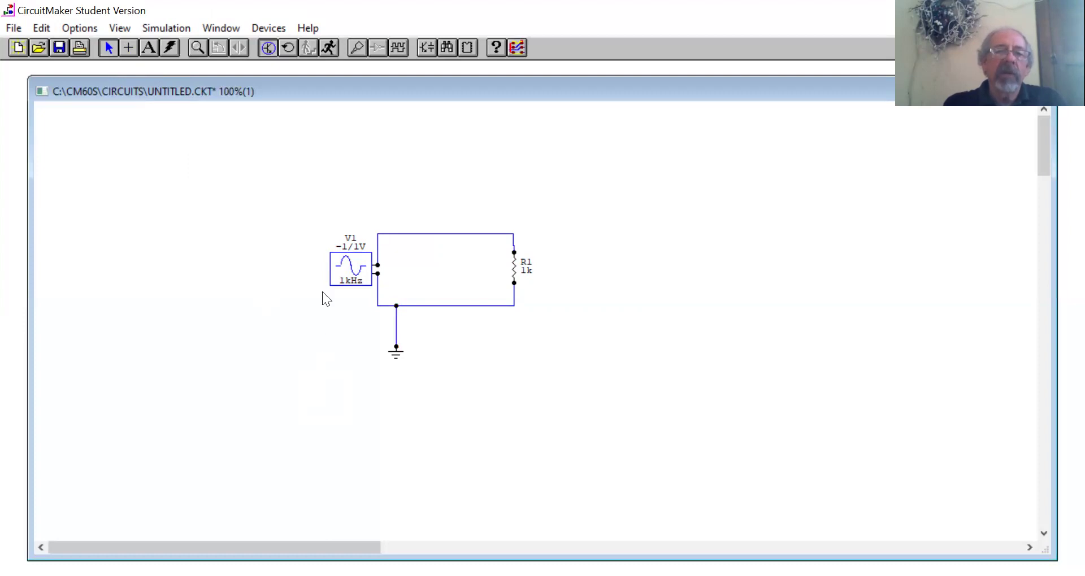
- Run the simulation and close the multimeter window
left_click(329, 48)
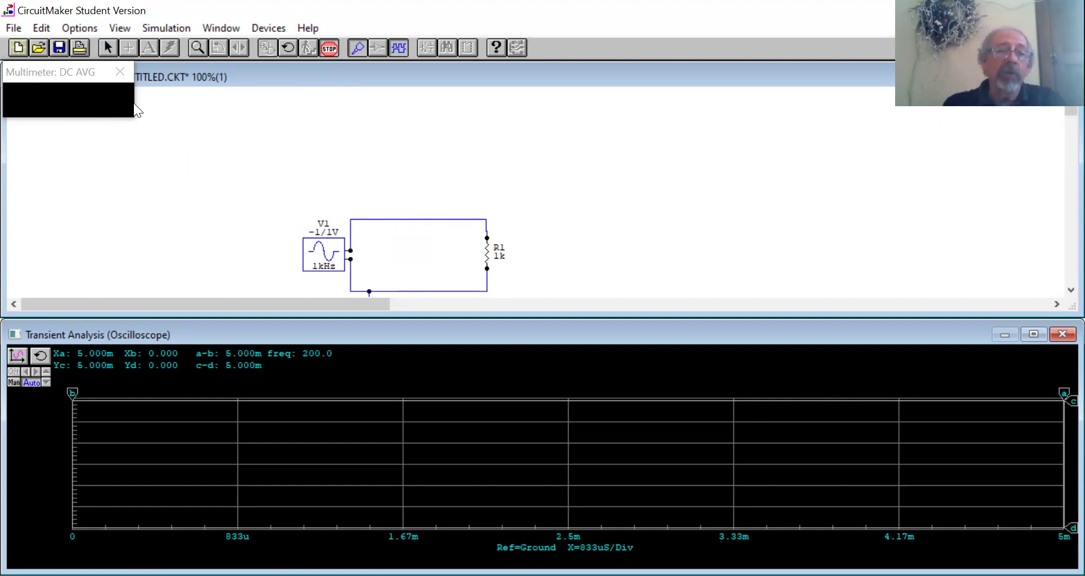
left_click(120, 71)
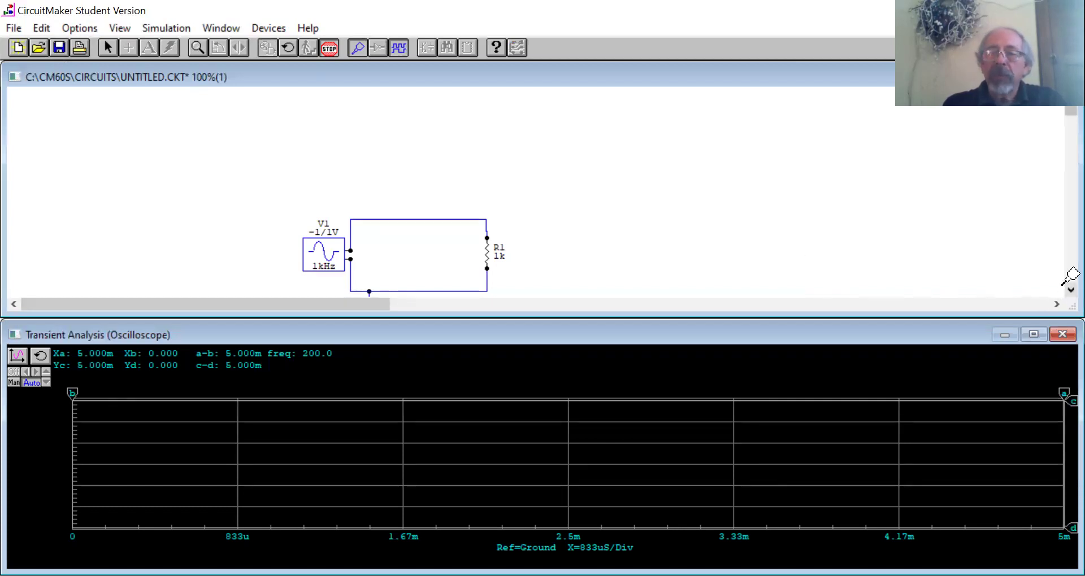
- Probe the voltage at the upper end of R1 with the oscilloscope and enlarge the waveform window
scroll(1064, 282, "down", 1)
scroll(1062, 282, "down", 5)
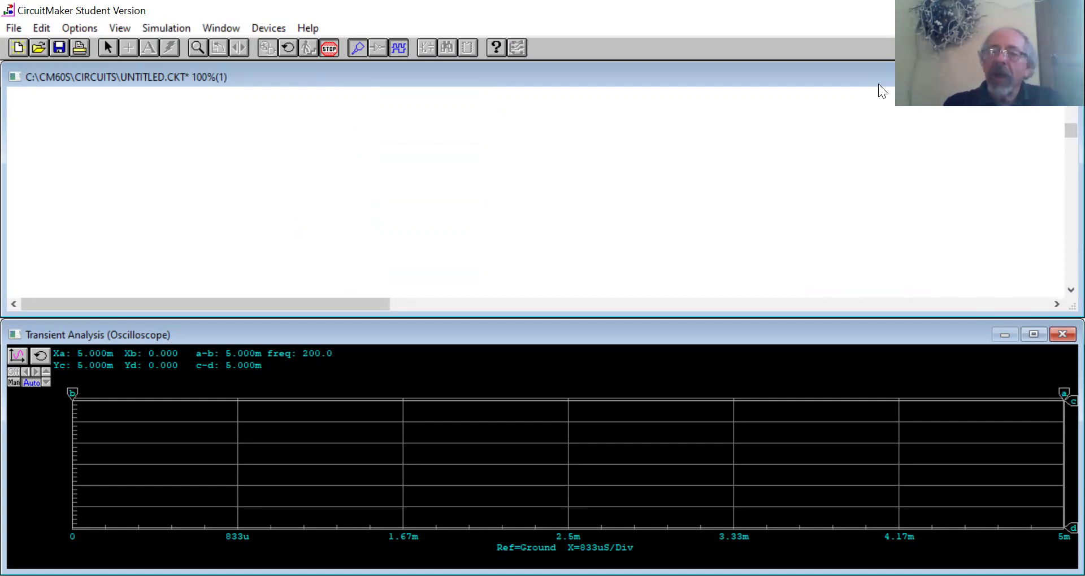
left_click_drag(1071, 131, 1070, 112)
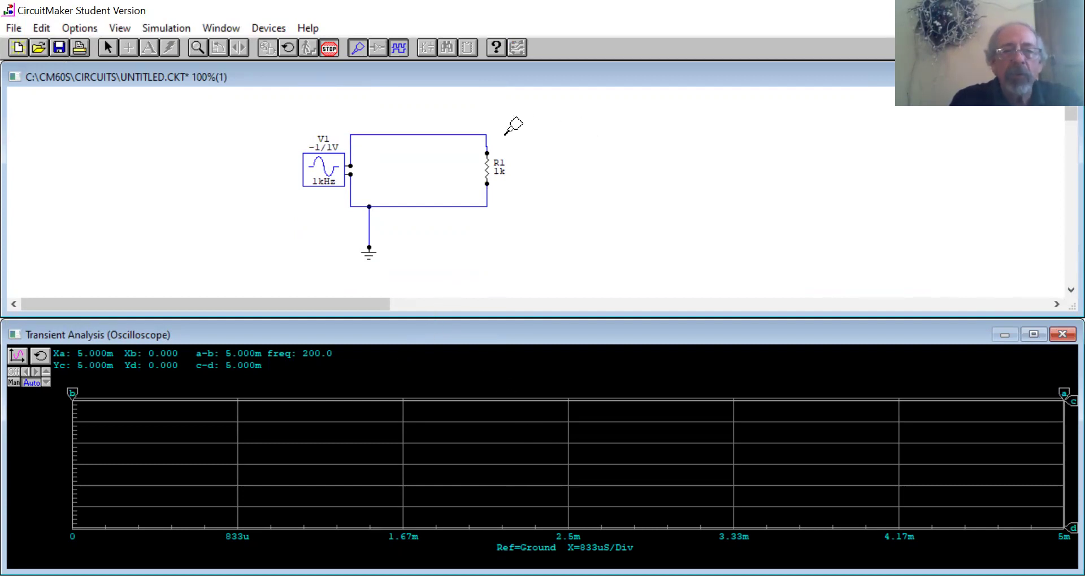
left_click(487, 136)
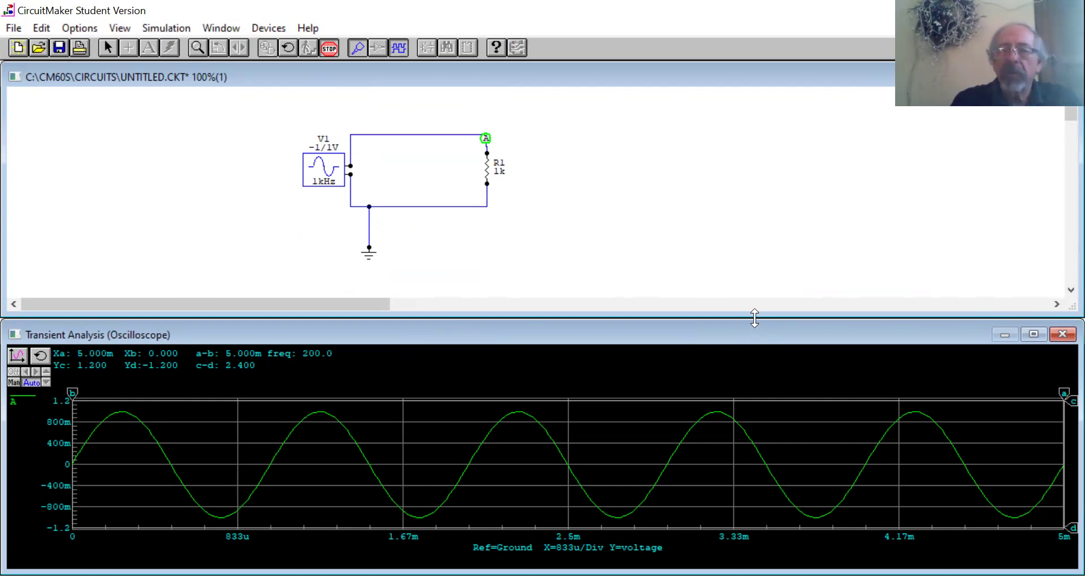
left_click_drag(754, 319, 767, 175)
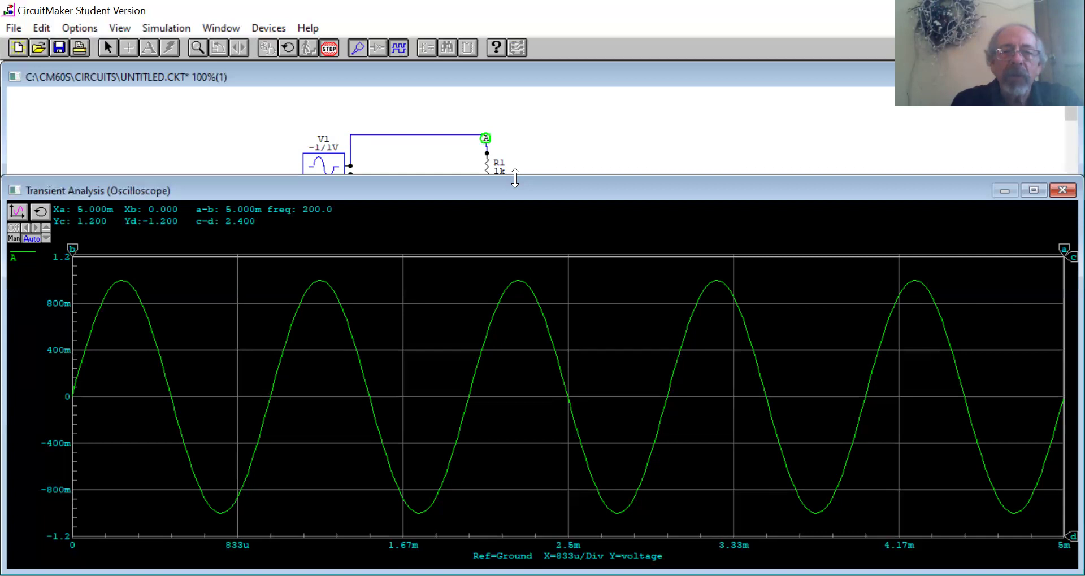
- Measure the sine wave's period between its last two crests with cursors a and b, and return both cursors to the plot's ends
left_click_drag(514, 178, 515, 218)
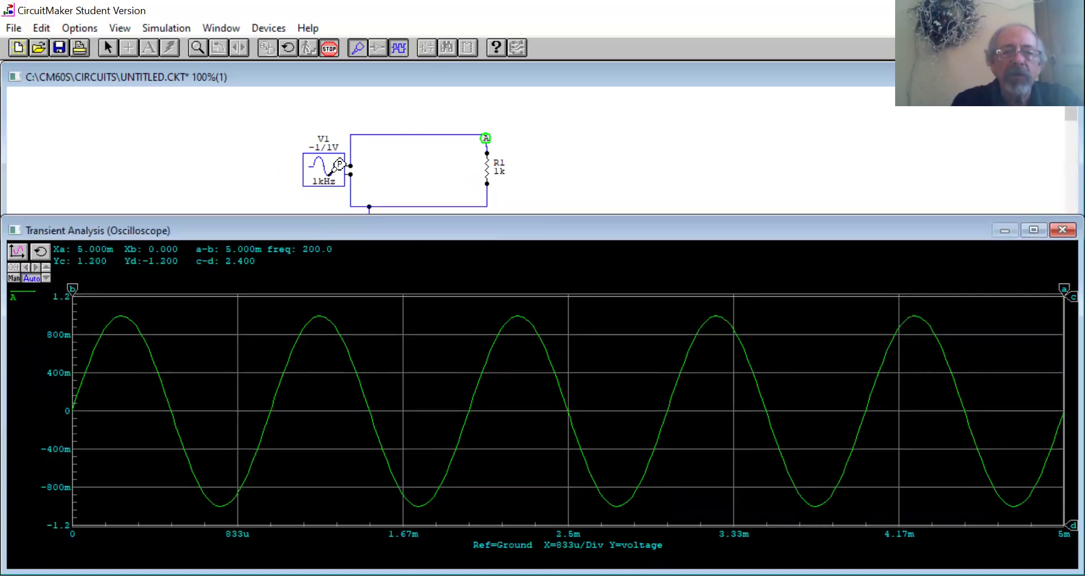
left_click(1064, 289)
left_click_drag(1064, 289, 915, 289)
left_click_drag(72, 290, 717, 289)
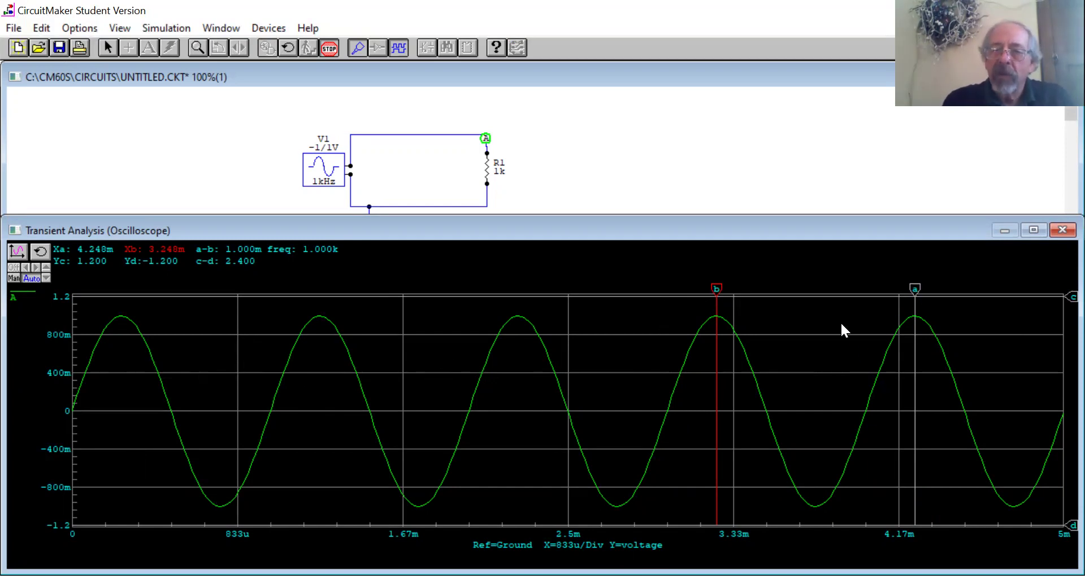
left_click_drag(911, 287, 1064, 287)
left_click_drag(717, 287, 72, 288)
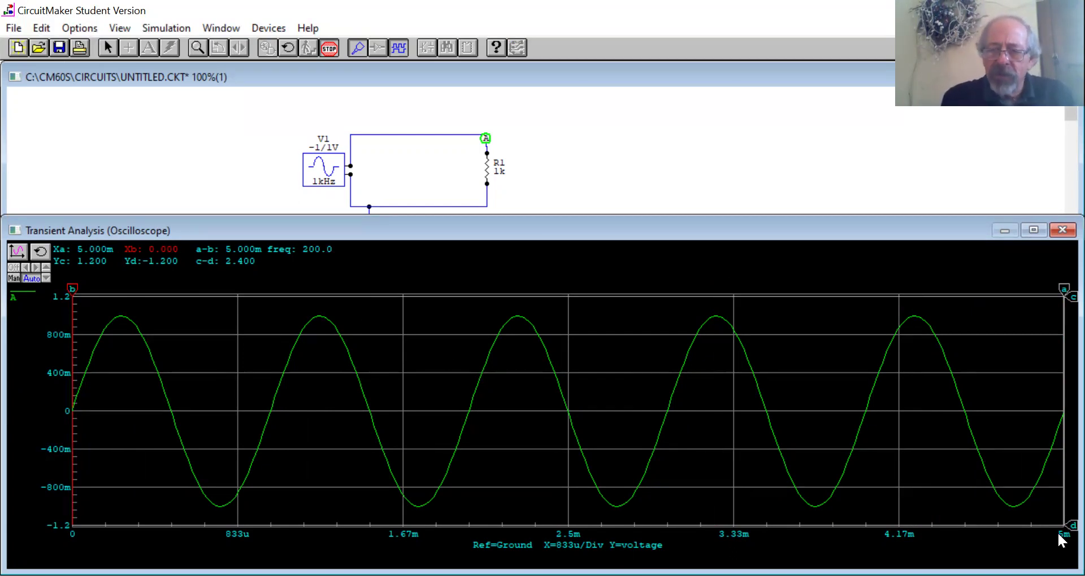
- Measure the sine wave's peak-to-peak voltage by aligning cursor d with the troughs and cursor c with the crests
left_click_drag(1059, 524, 1059, 507)
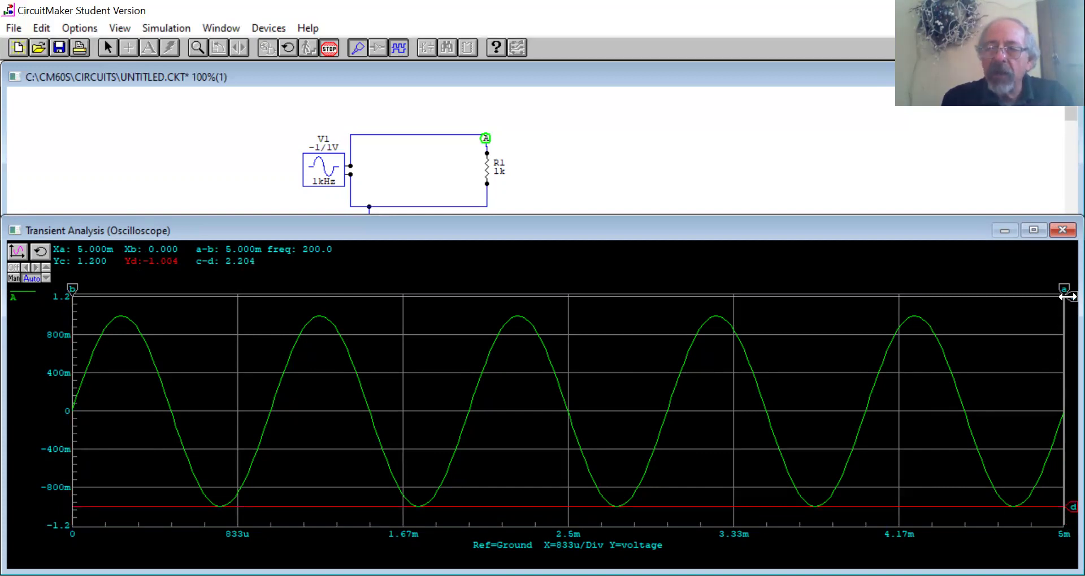
left_click_drag(1058, 300, 1058, 316)
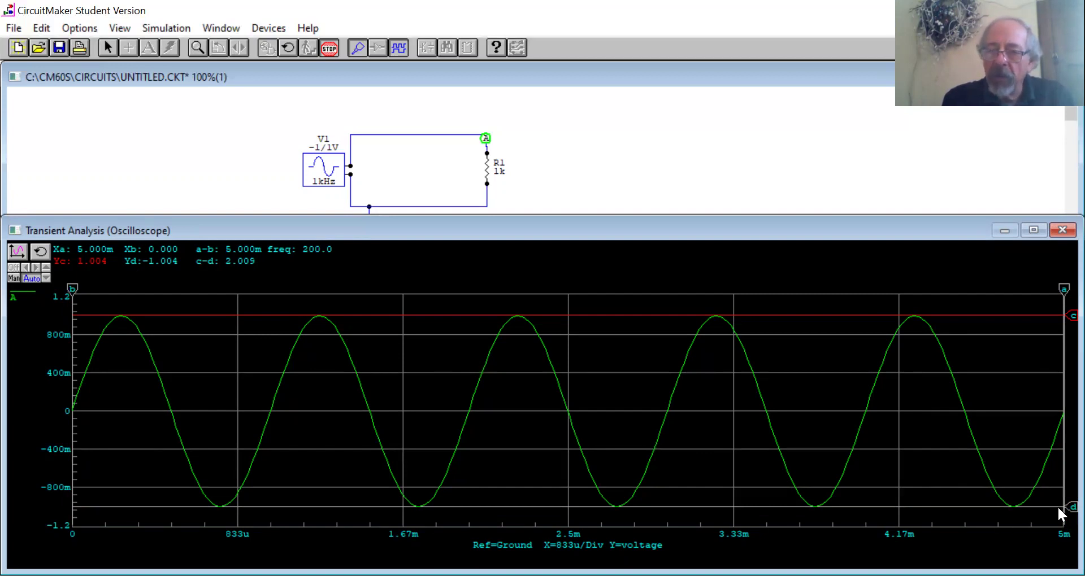
left_click_drag(1066, 507, 1071, 507)
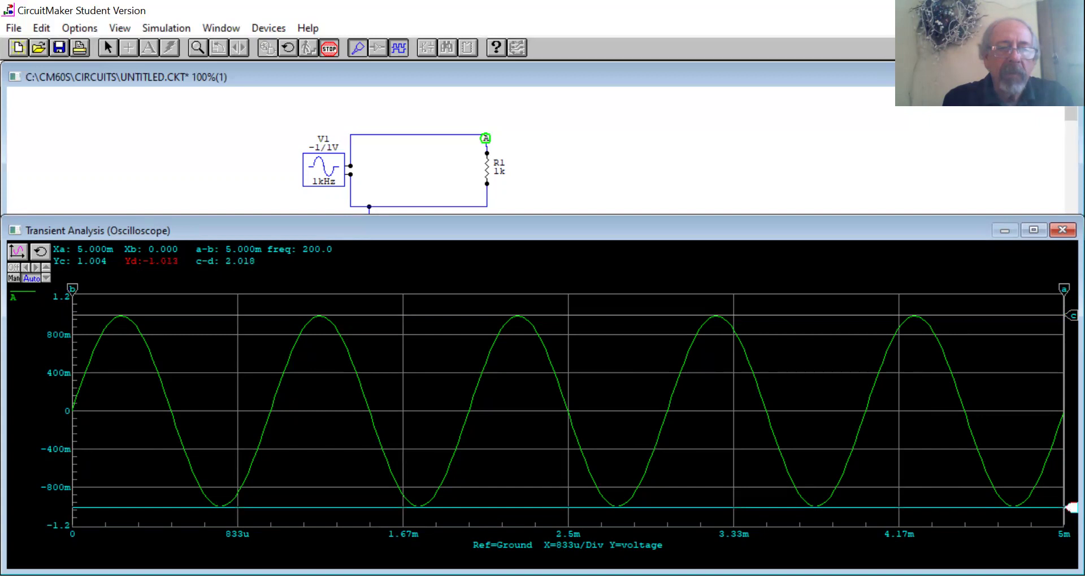
left_click_drag(1071, 507, 1071, 507)
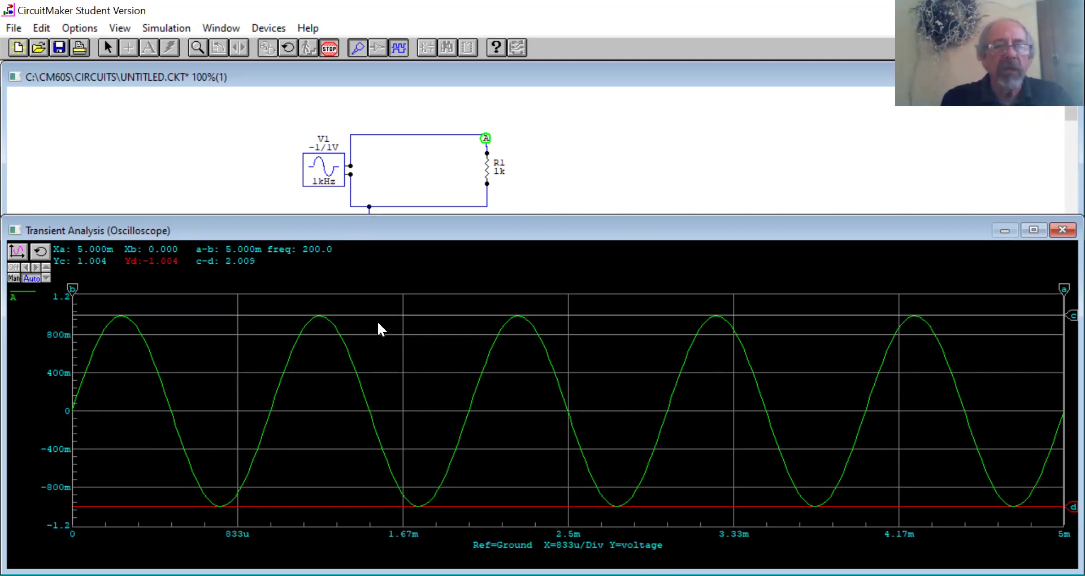
- Add the voltage at the lower end of R1 as a second oscilloscope trace and enlarge the waveform window
left_click(487, 194)
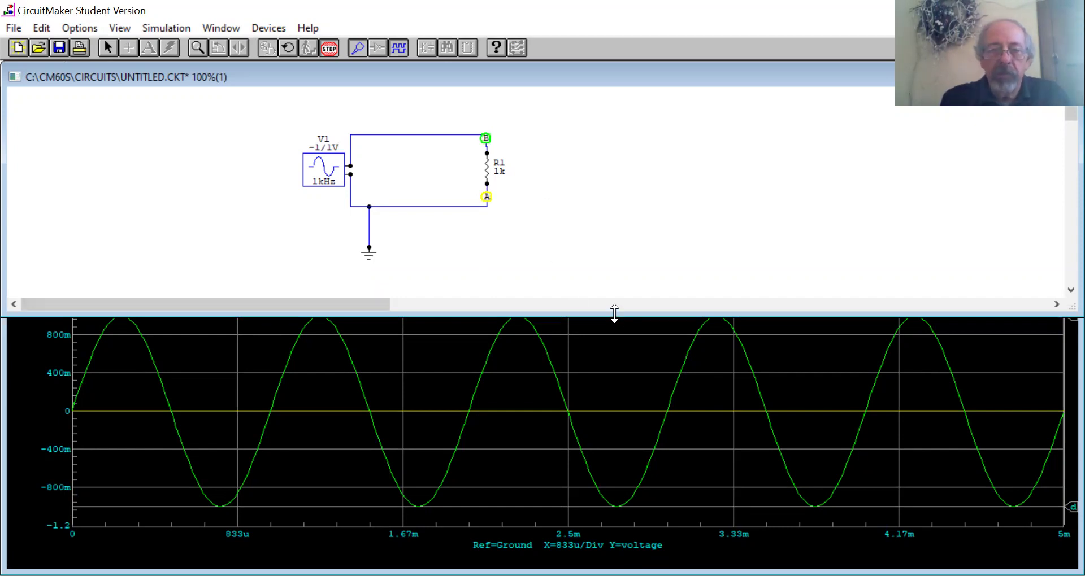
left_click_drag(615, 313, 613, 271)
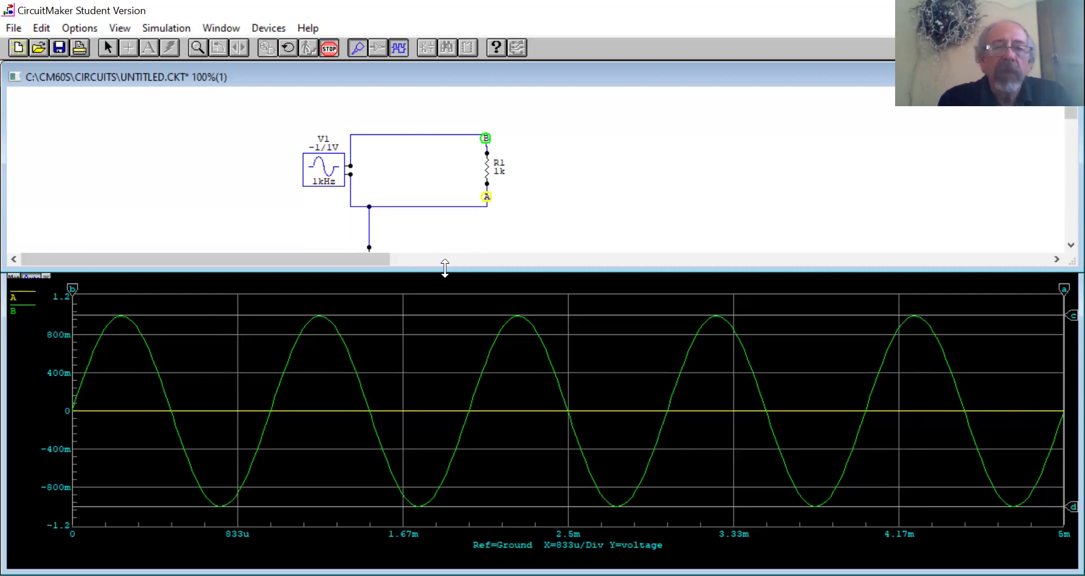
left_click_drag(445, 268, 460, 223)
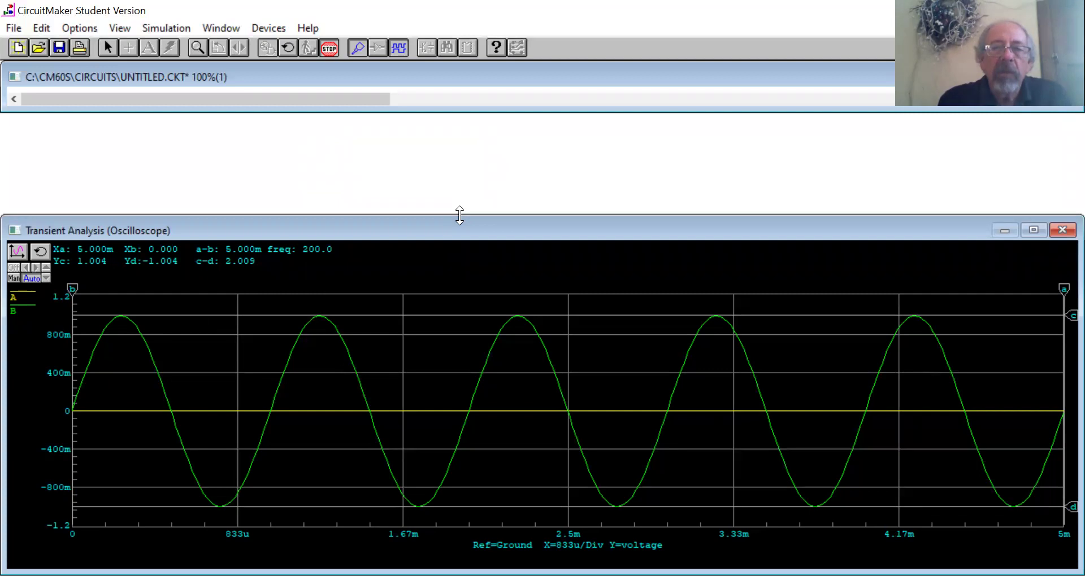
left_click_drag(459, 215, 460, 84)
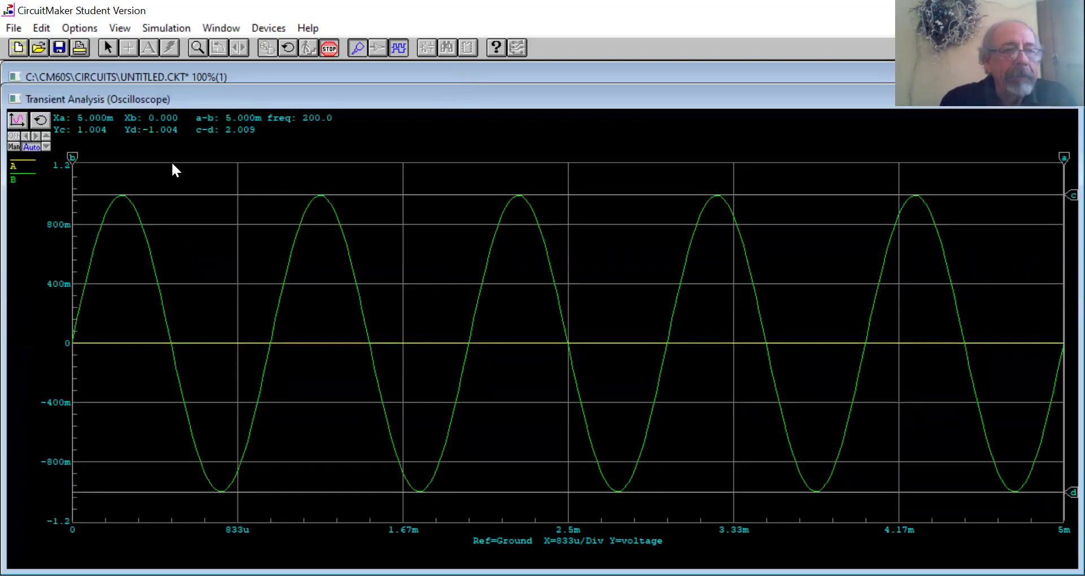
- Switch the oscilloscope to manual scaling, try 300 µs and 2 ms per division, and settle on 500 µs per division horizontally
left_click(17, 148)
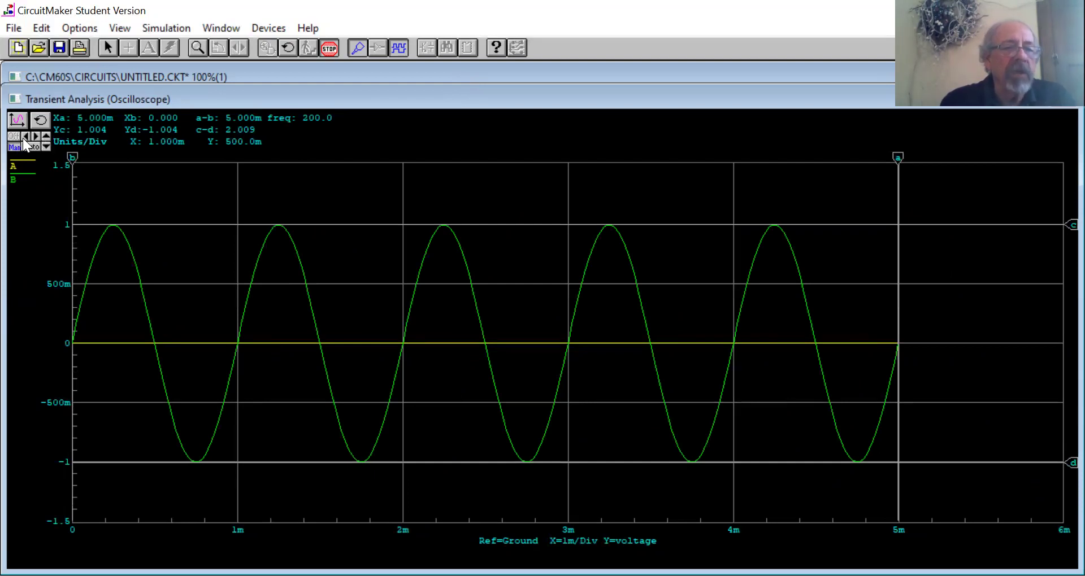
left_click(25, 135)
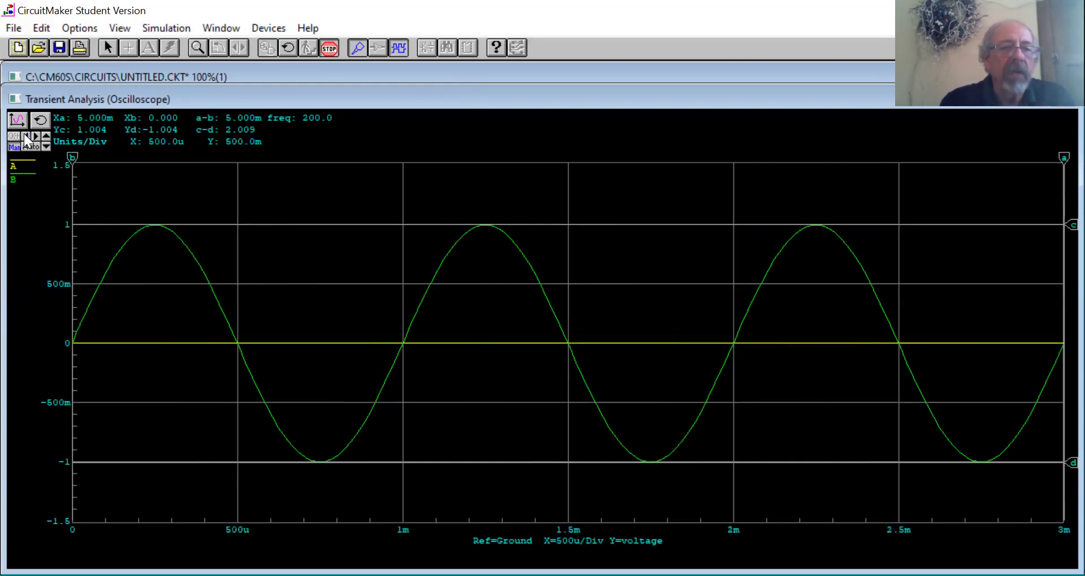
left_click(25, 135)
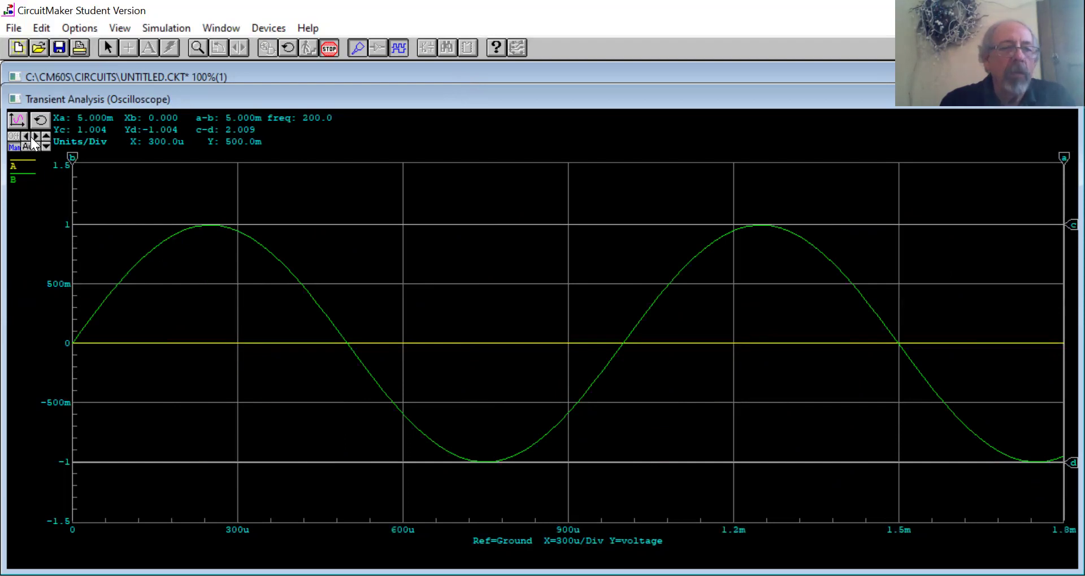
left_click(34, 137)
left_click(34, 137)
left_click(34, 137)
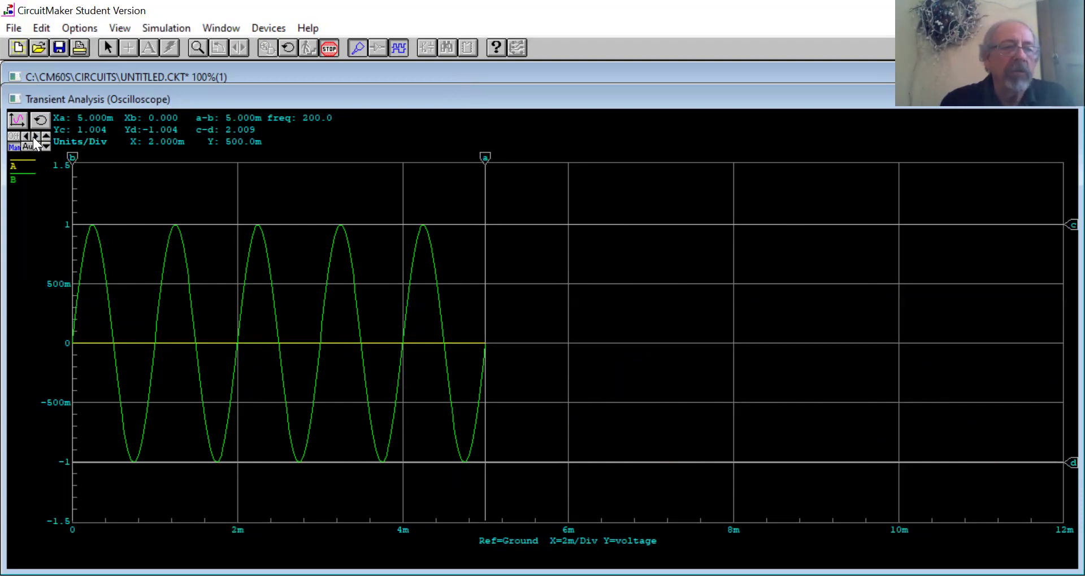
left_click(26, 137)
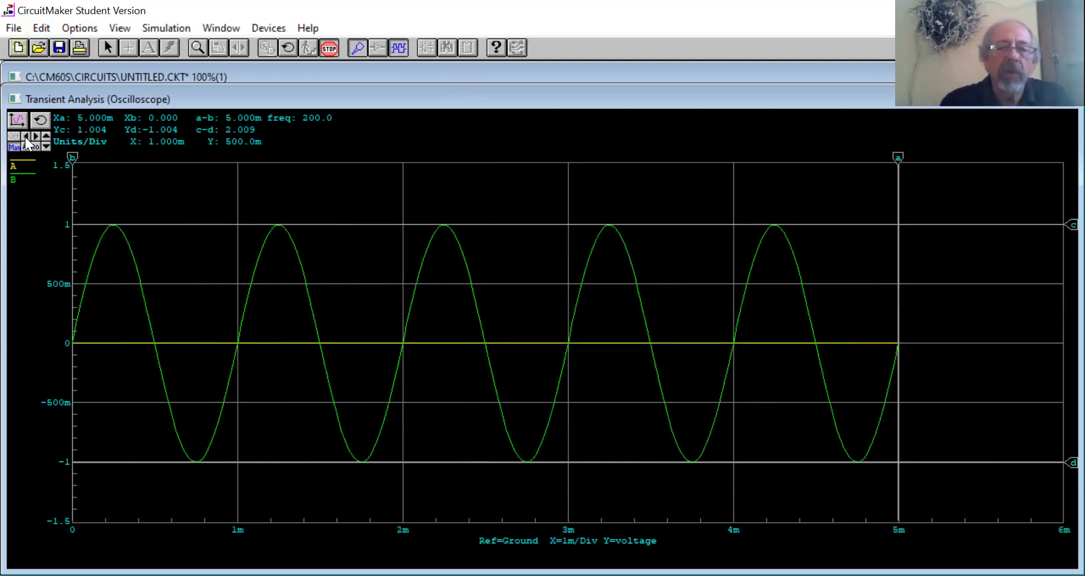
left_click(26, 138)
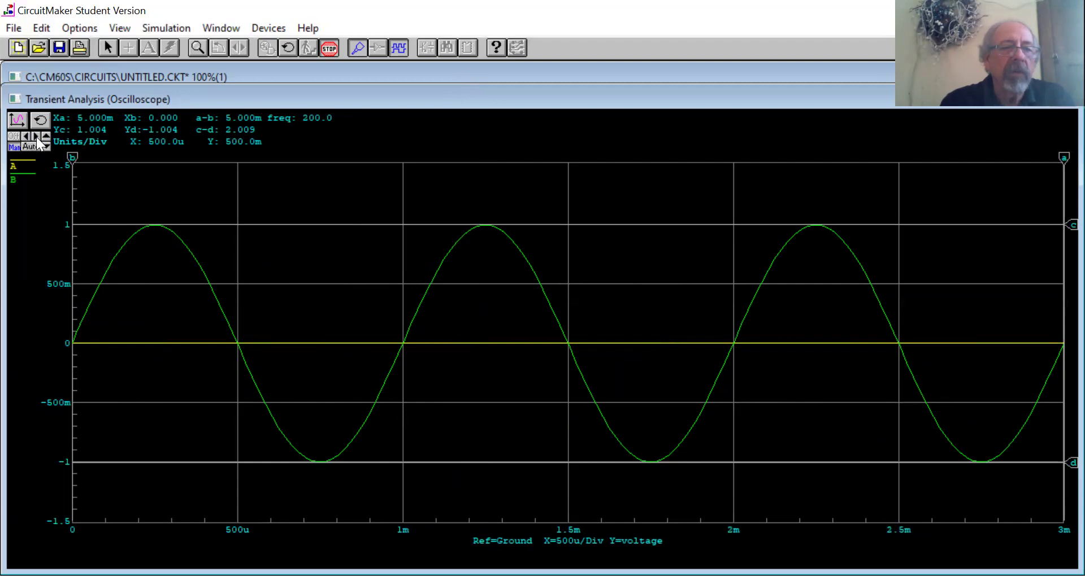
- Try vertical scales of 1 V, 300 mV and 500 mV per division, and return the oscilloscope to automatic scaling
left_click(46, 138)
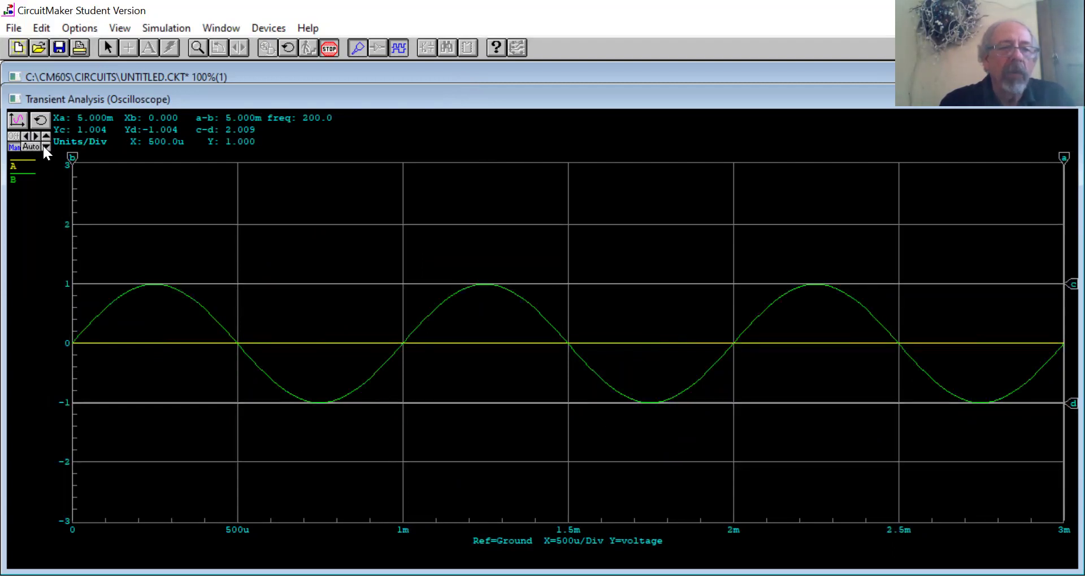
left_click(45, 147)
left_click(45, 147)
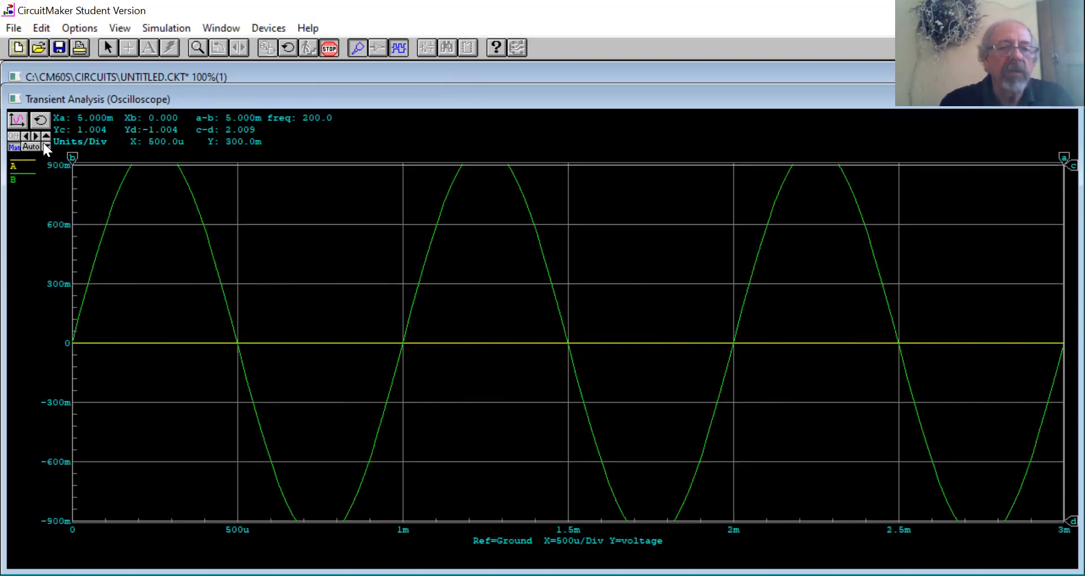
left_click(45, 137)
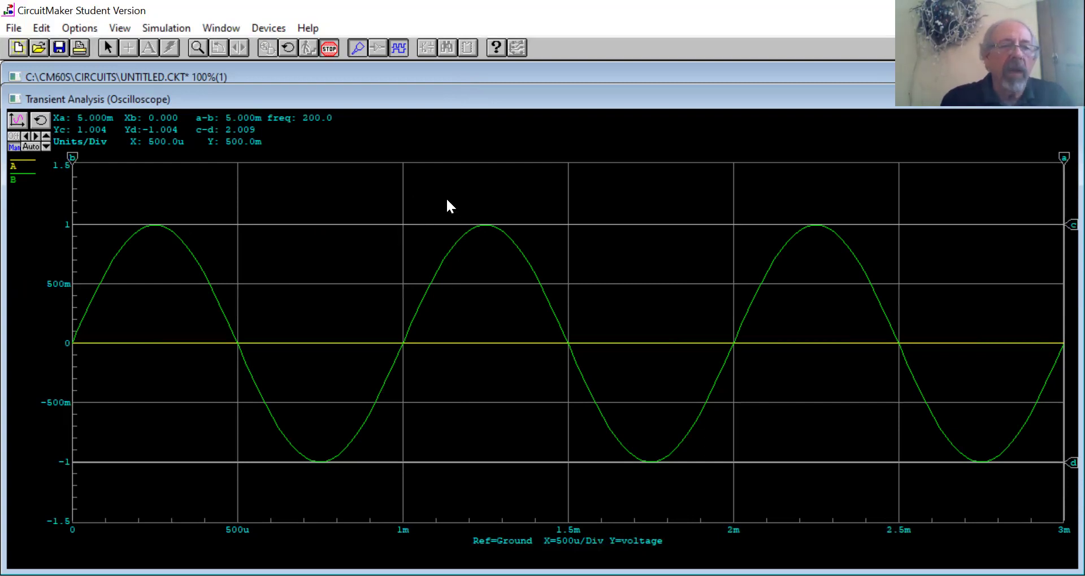
left_click(29, 149)
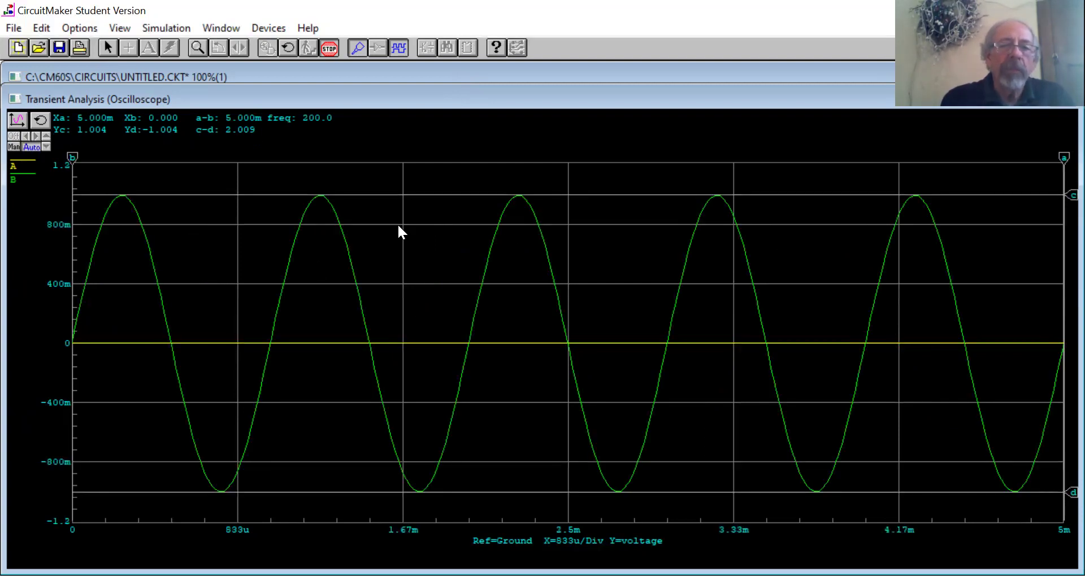
- Magnify the third crest of the sine wave in two successive zooms and restore the full waveform view
left_click_drag(452, 178, 578, 272)
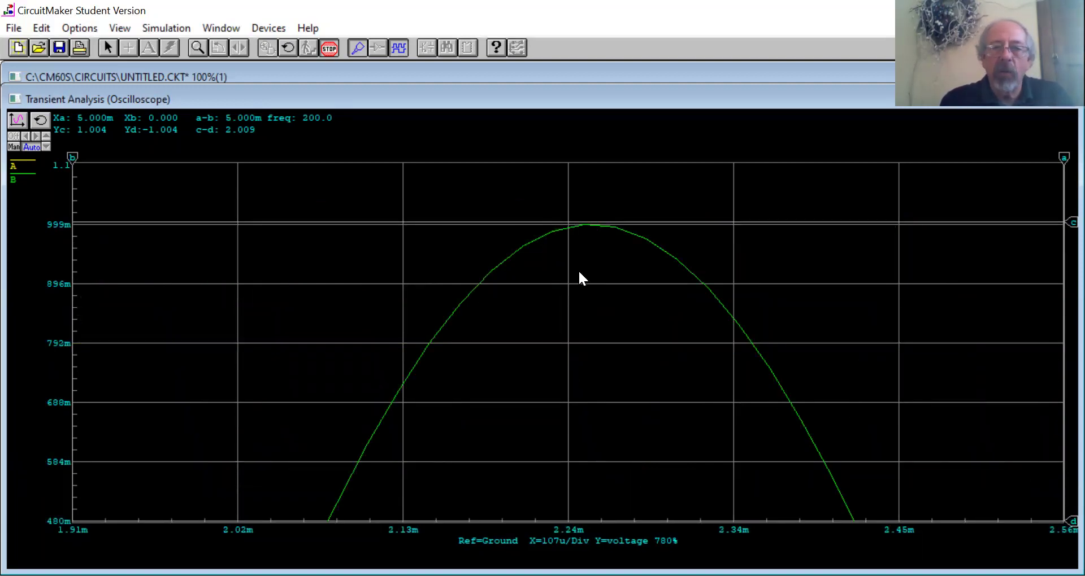
left_click_drag(513, 197, 695, 301)
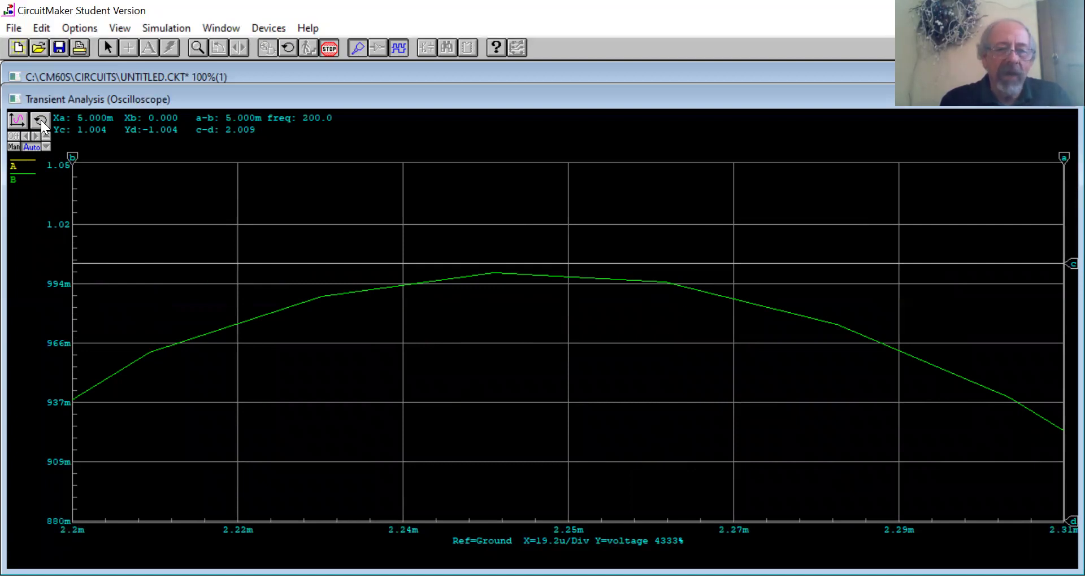
left_click(40, 120)
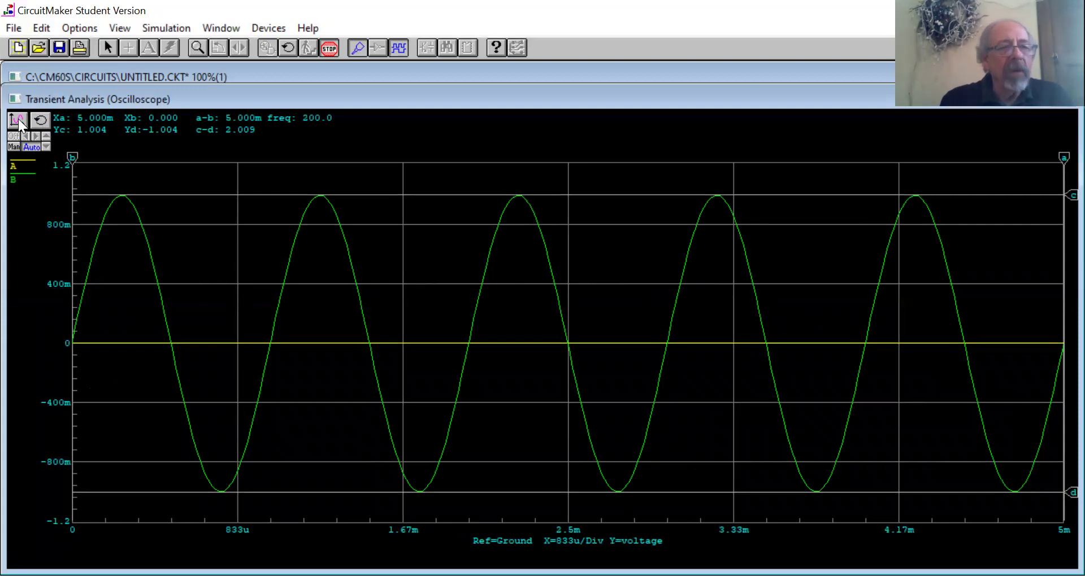
- Review the oscilloscope's axis, grid and waveform settings and leave them without changes
left_click(18, 118)
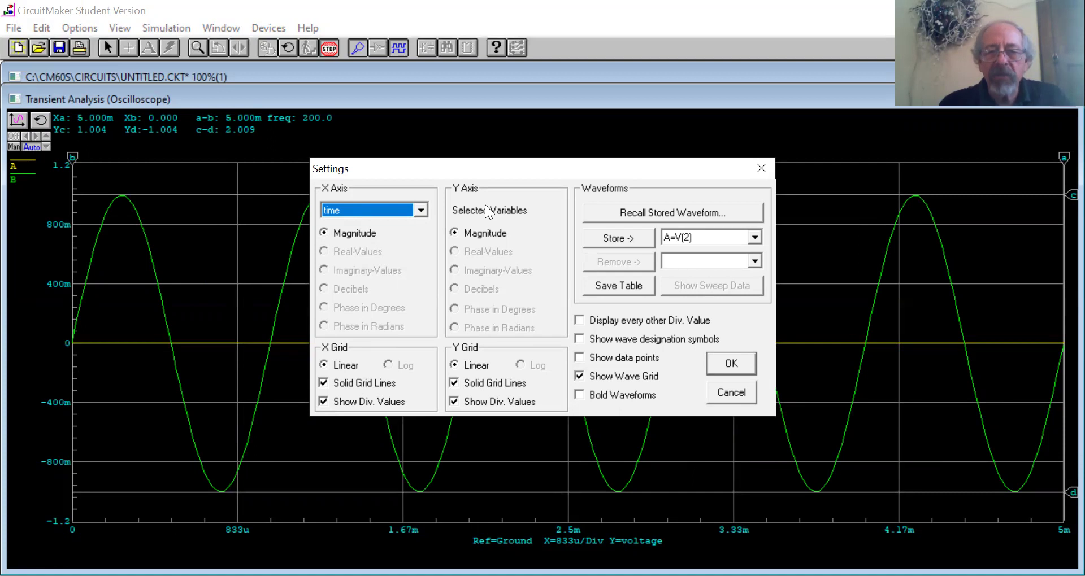
left_click(730, 390)
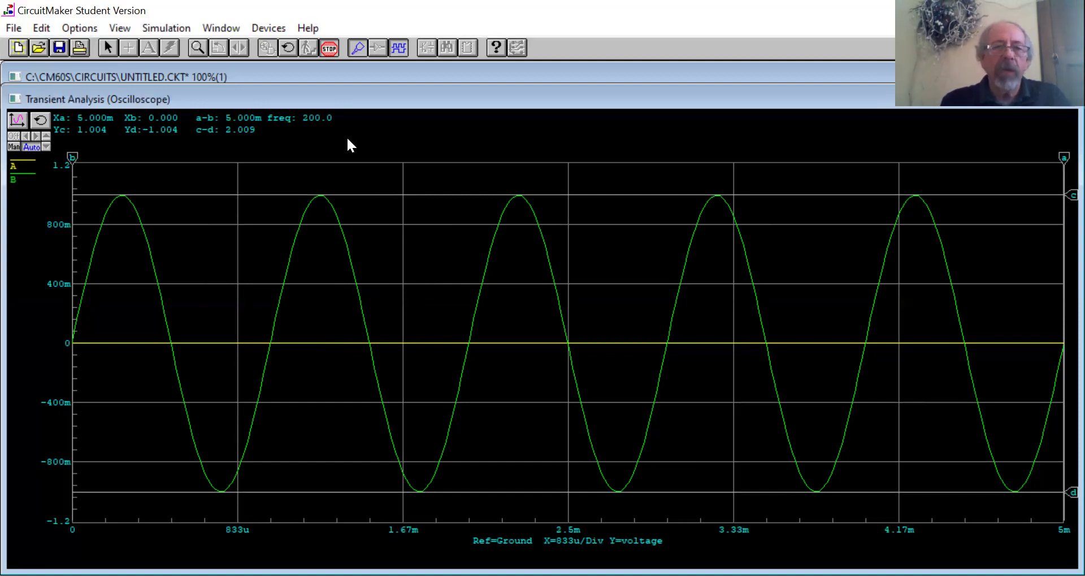
- Stop the simulation of the signal generator circuit
left_click(329, 51)
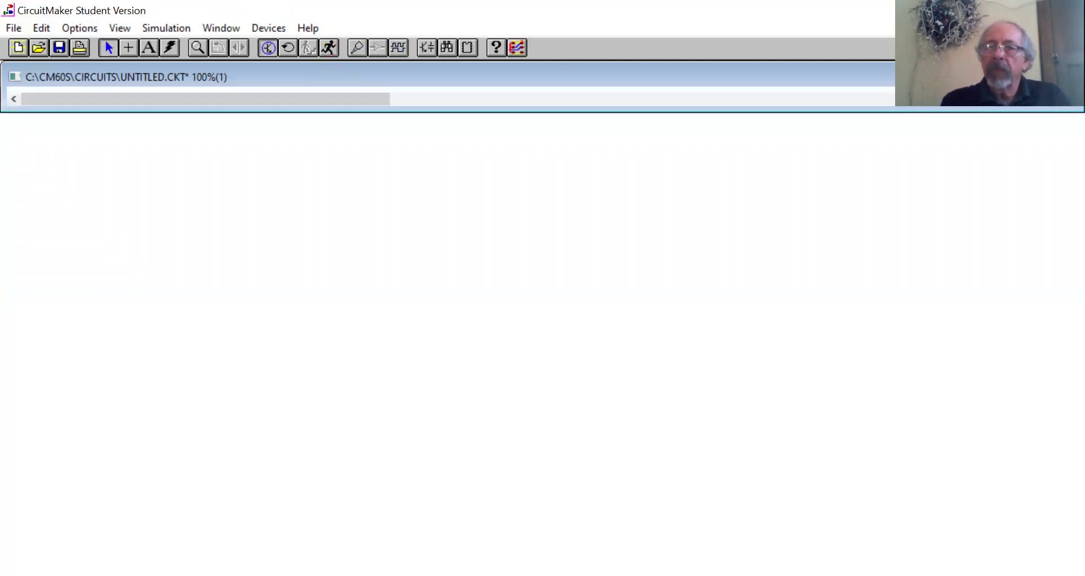
left_click(1068, 10)
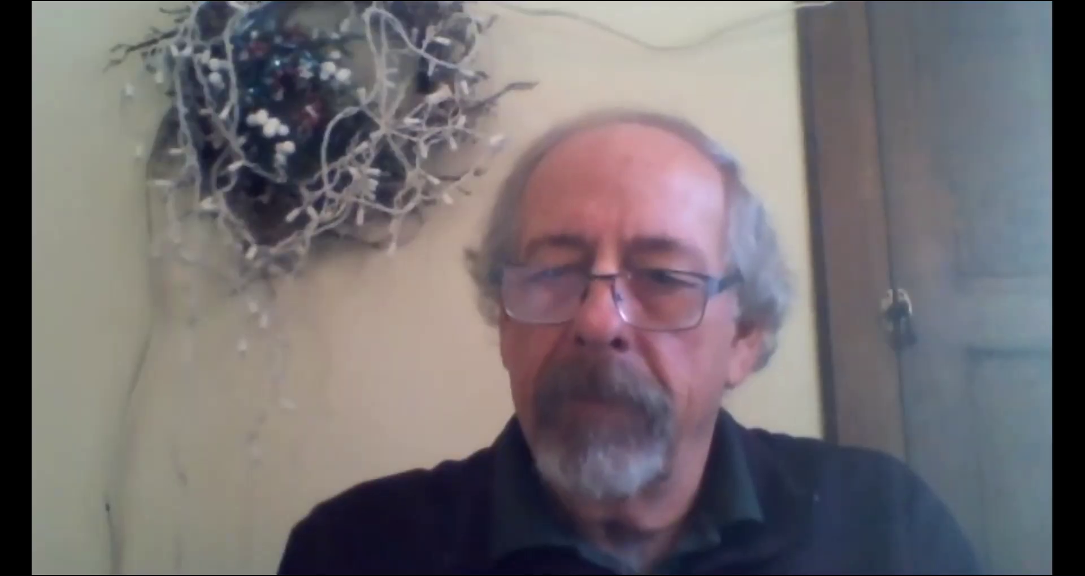